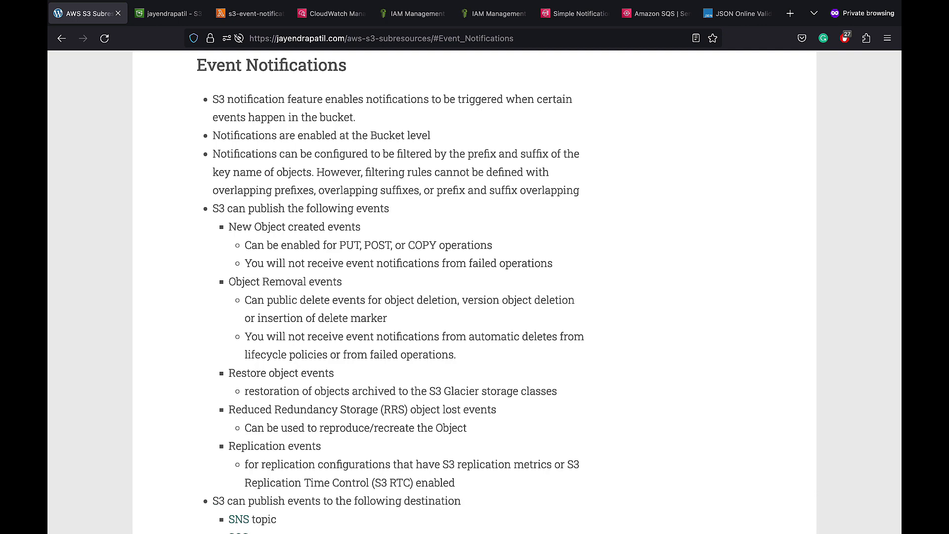
pyautogui.scroll(-5, 398, 292)
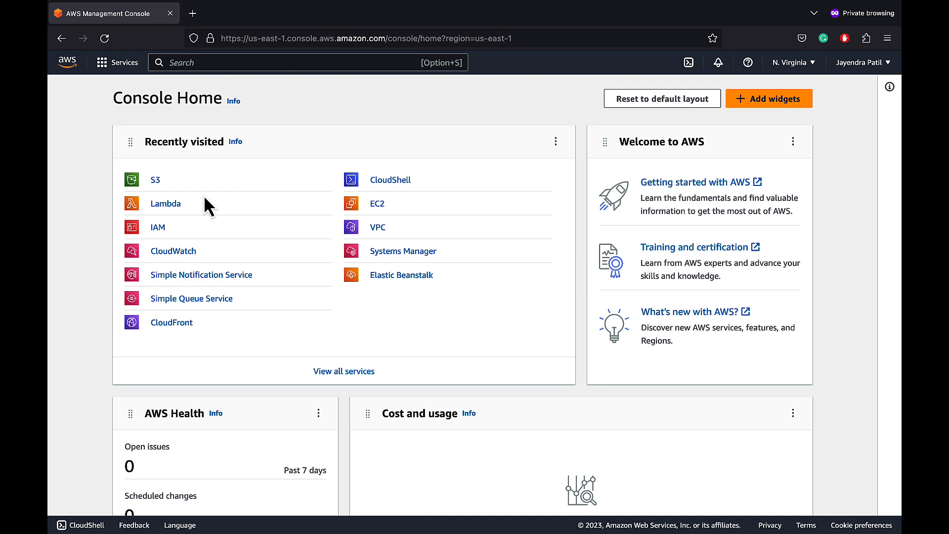
# Open the properties of the S3 bucket named exactly after the account owner and review its event notifications section.
pyautogui.click(151, 180)
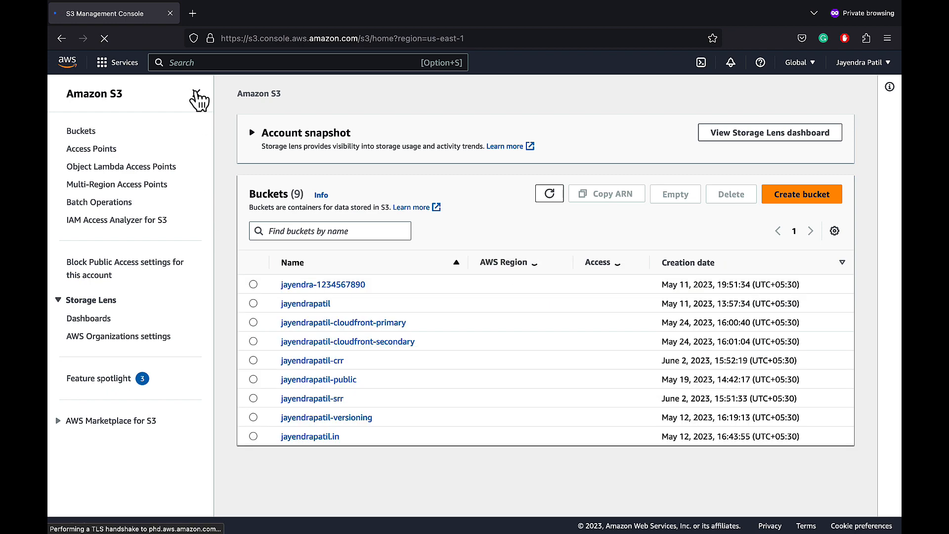
pyautogui.click(196, 94)
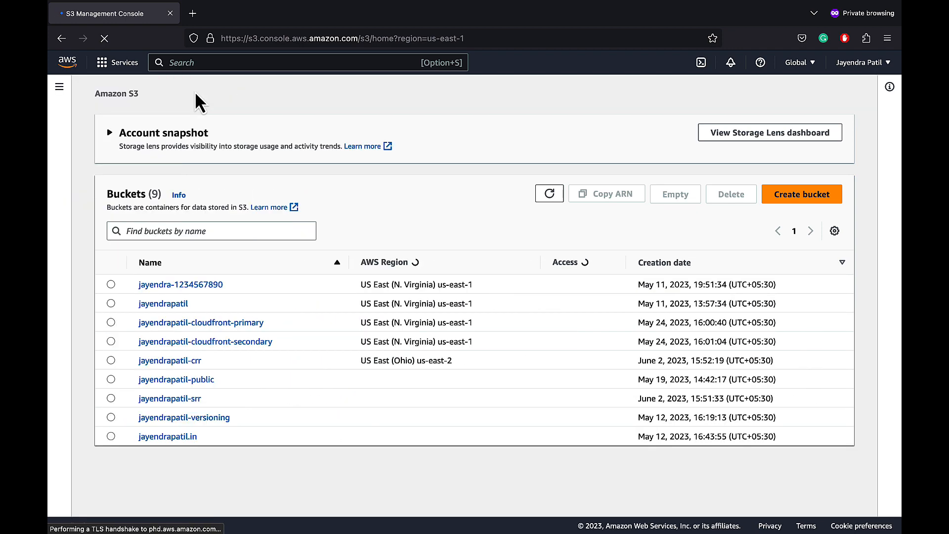
pyautogui.click(181, 305)
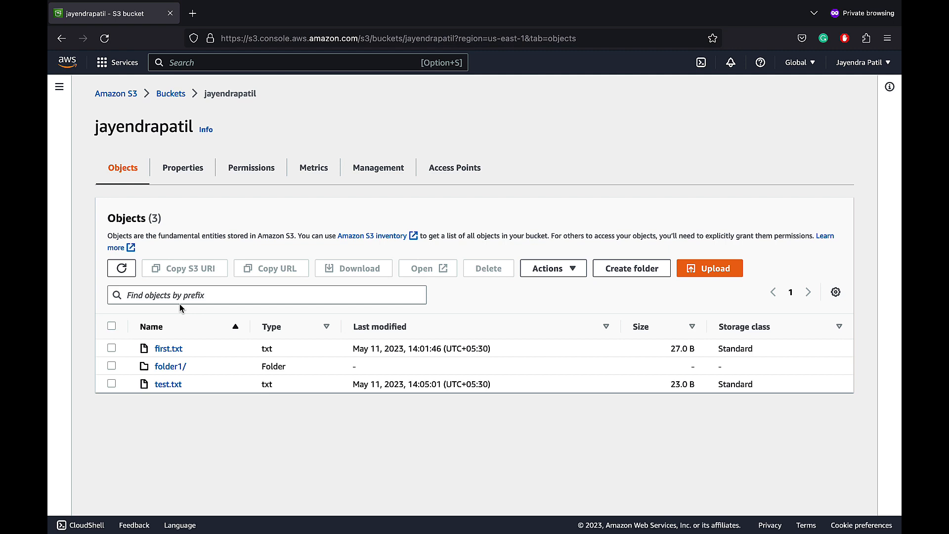
pyautogui.click(190, 179)
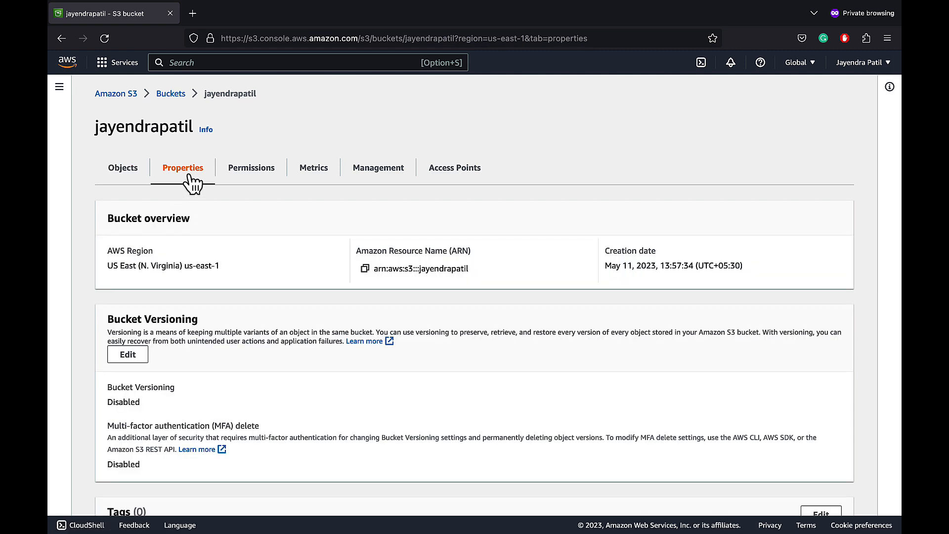
pyautogui.scroll(-15, 263, 275)
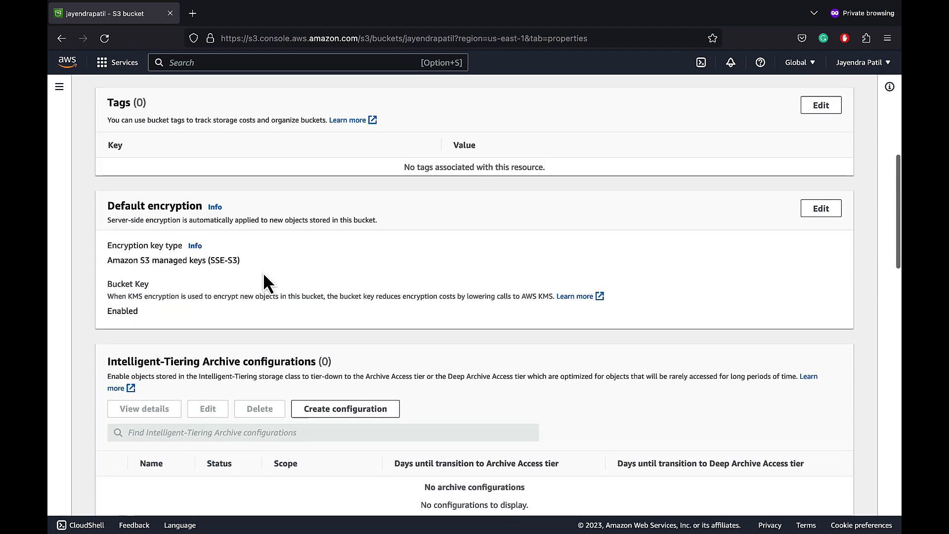
pyautogui.scroll(-6, 263, 272)
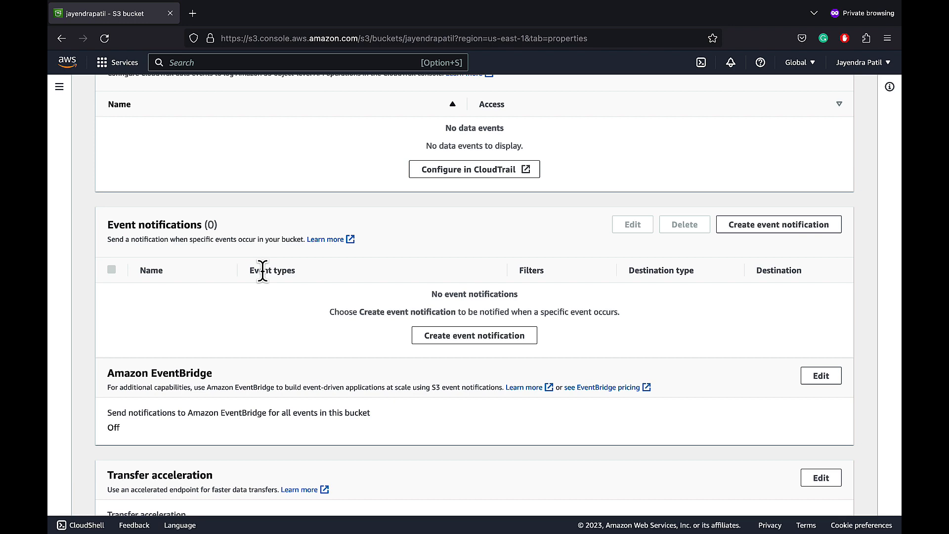
pyautogui.scroll(15, 262, 270)
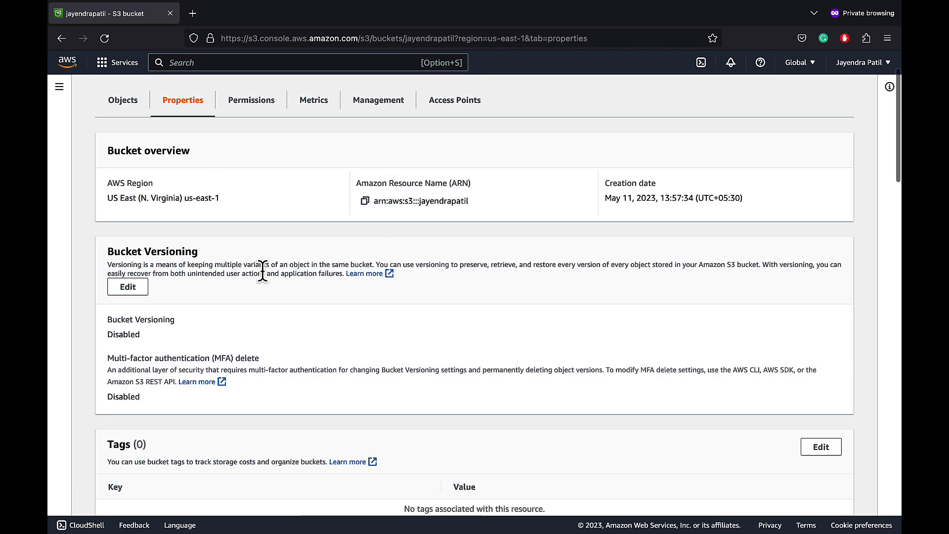
pyautogui.scroll(3, 263, 271)
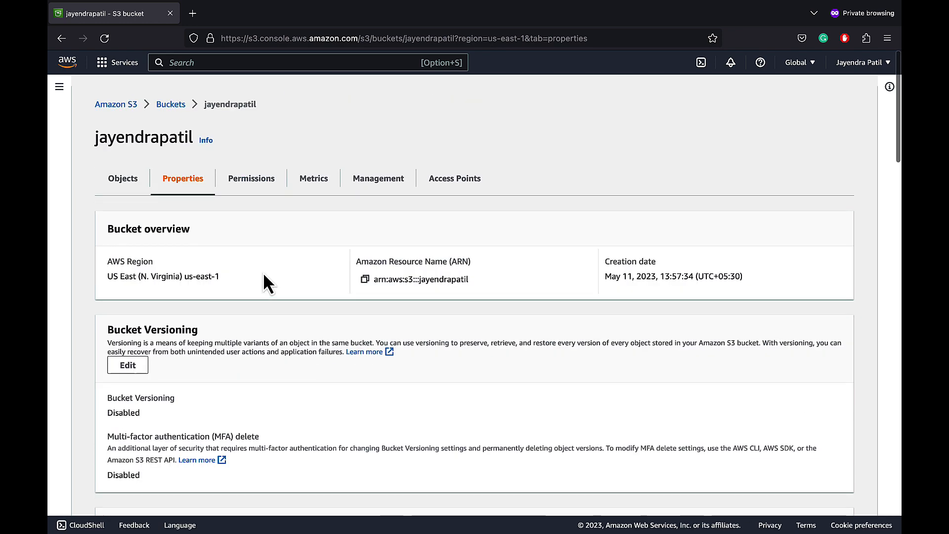
# Find SQS among the AWS services, open it in a separate browser tab, and open jay-demo-queue.
pyautogui.hotkey('alt', 's')
pyautogui.write('SQs')
pyautogui.middleClick(346, 180)
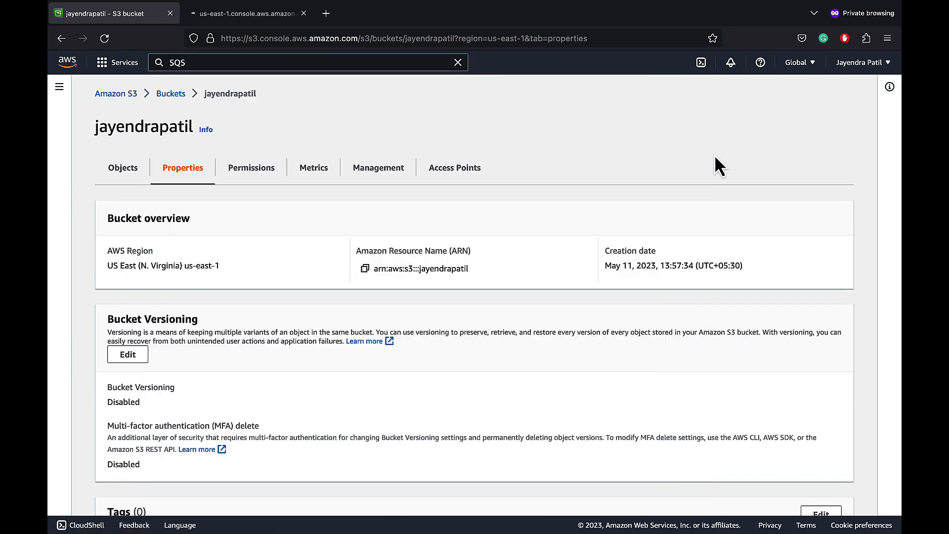
pyautogui.click(260, 19)
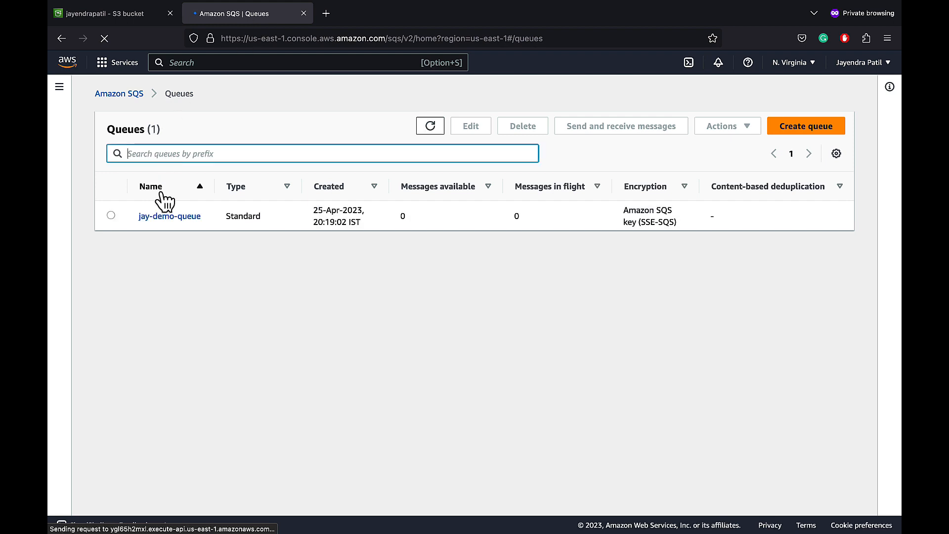
pyautogui.click(161, 217)
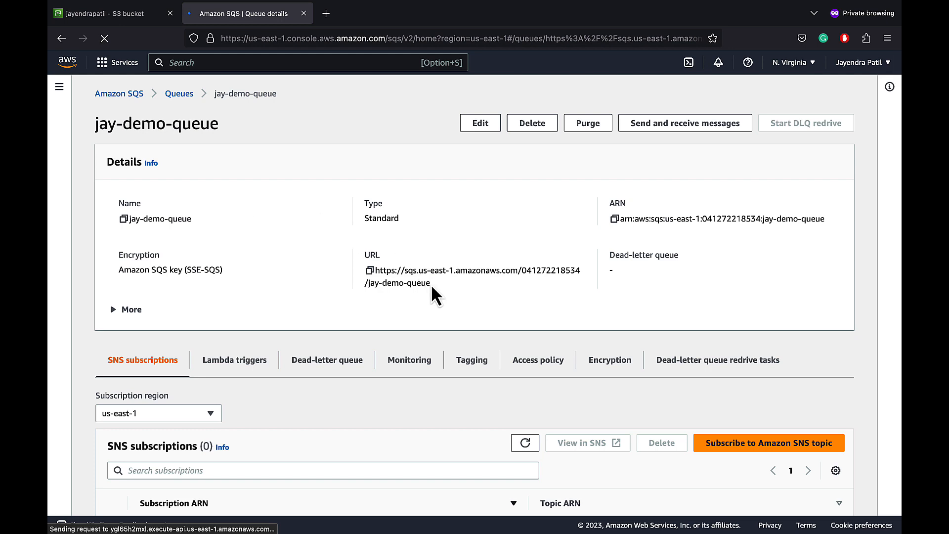
# Display the access policy of jay-demo-queue.
pyautogui.scroll(-3, 526, 355)
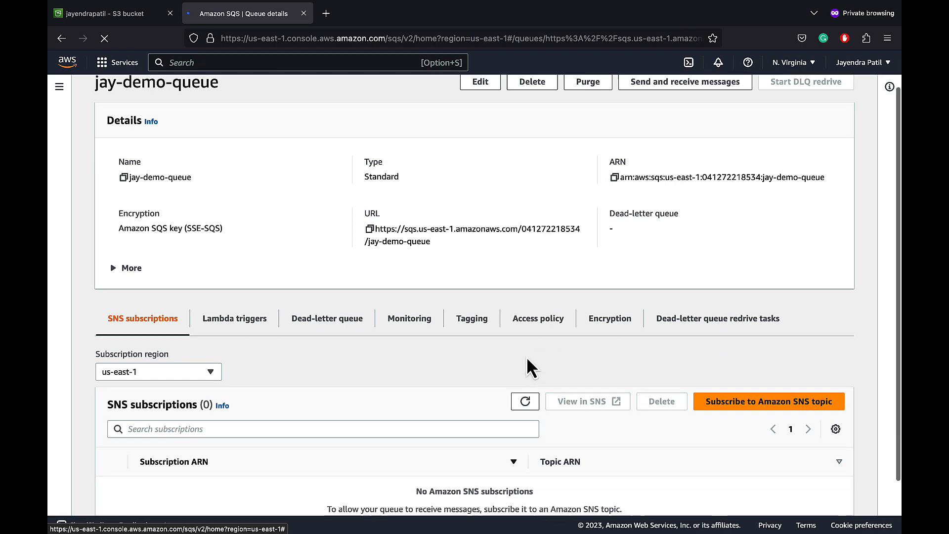
pyautogui.click(535, 283)
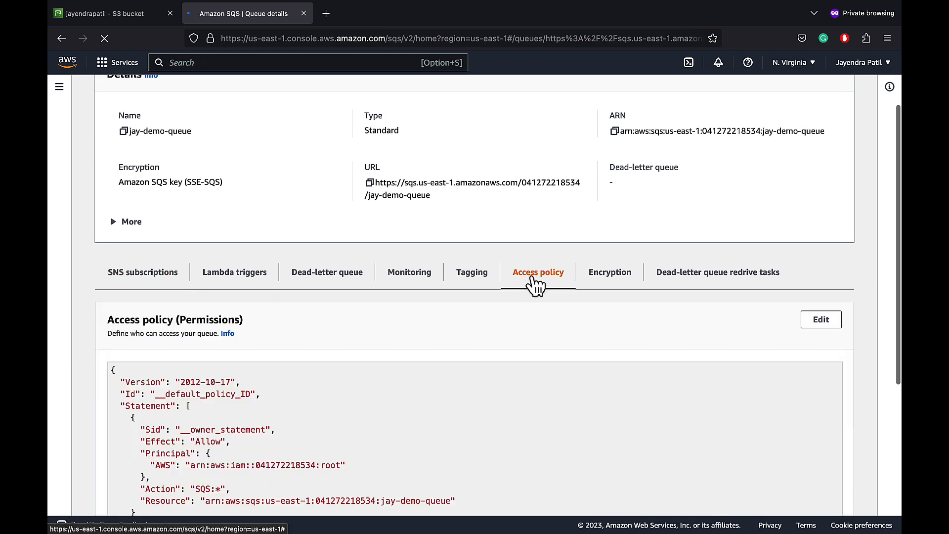
pyautogui.scroll(-4, 531, 275)
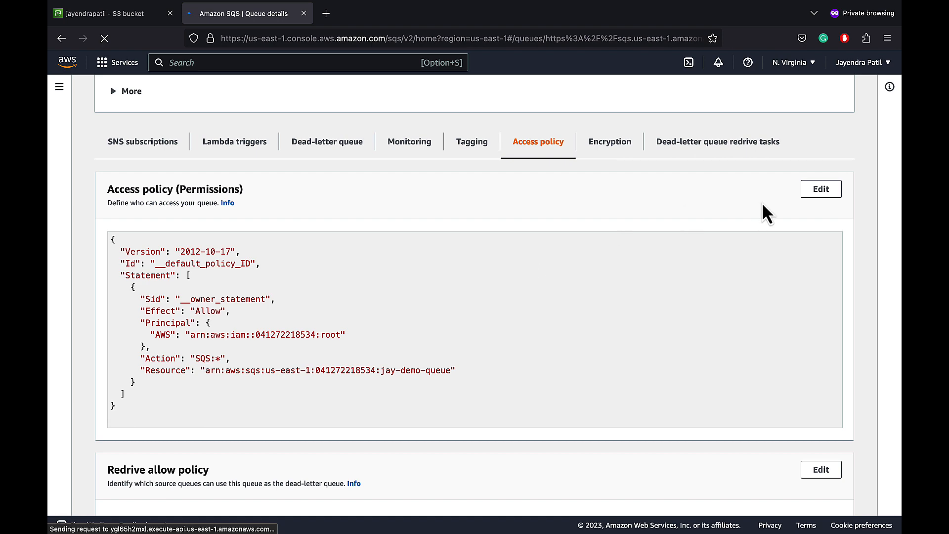
# Add and save an s3-event_notification statement in the queue's access policy, allowing s3.amazonaws.com to perform SQS:SendMessage on jay-demo-queue.
pyautogui.click(819, 193)
pyautogui.scroll(-10, 653, 225)
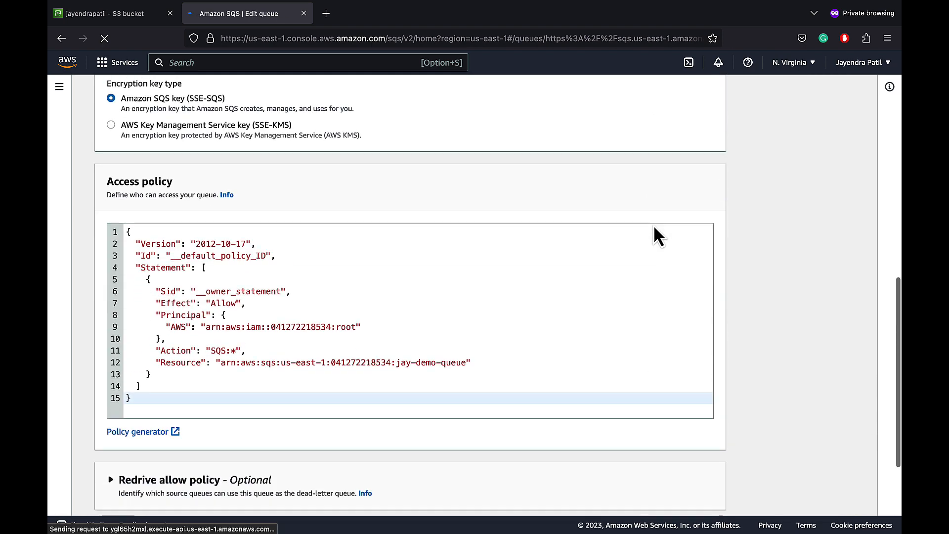
pyautogui.click(280, 345)
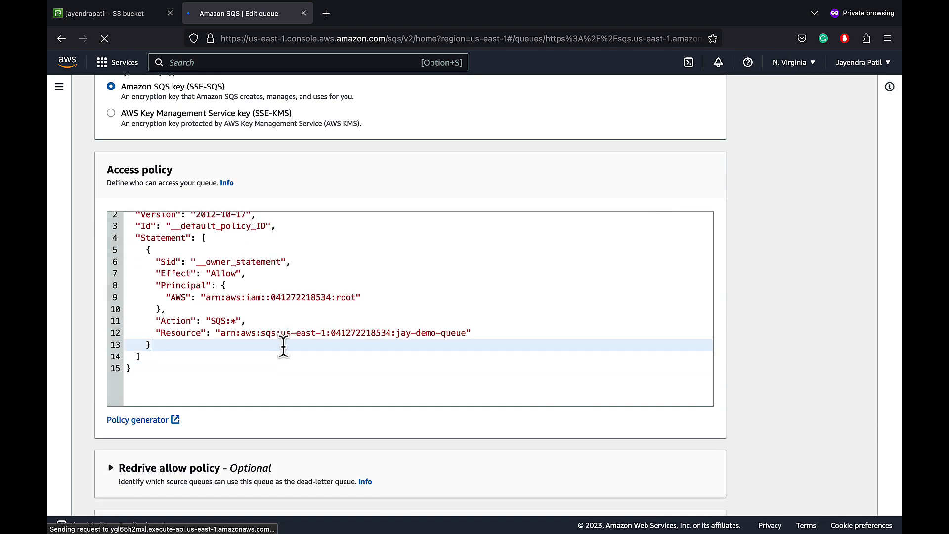
pyautogui.write(',')
pyautogui.press('Return')
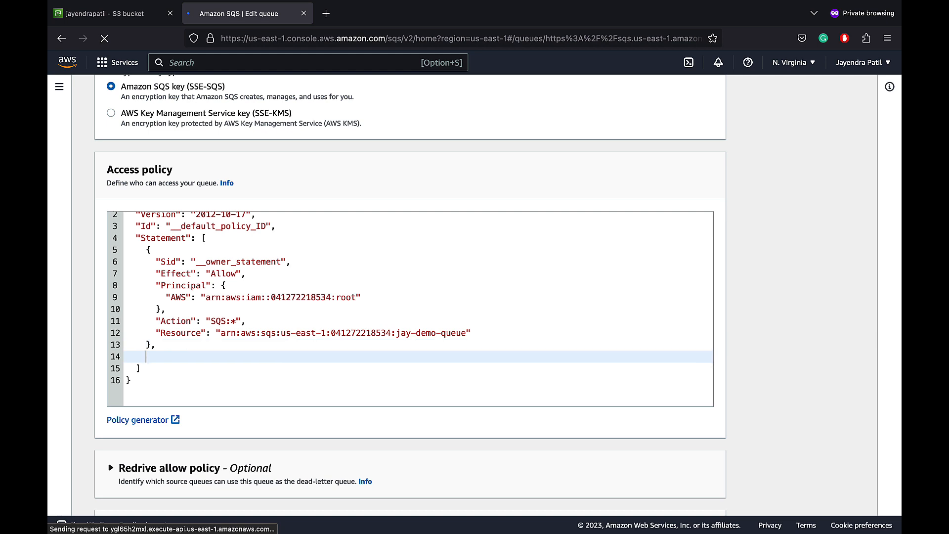
pyautogui.press('super+v')
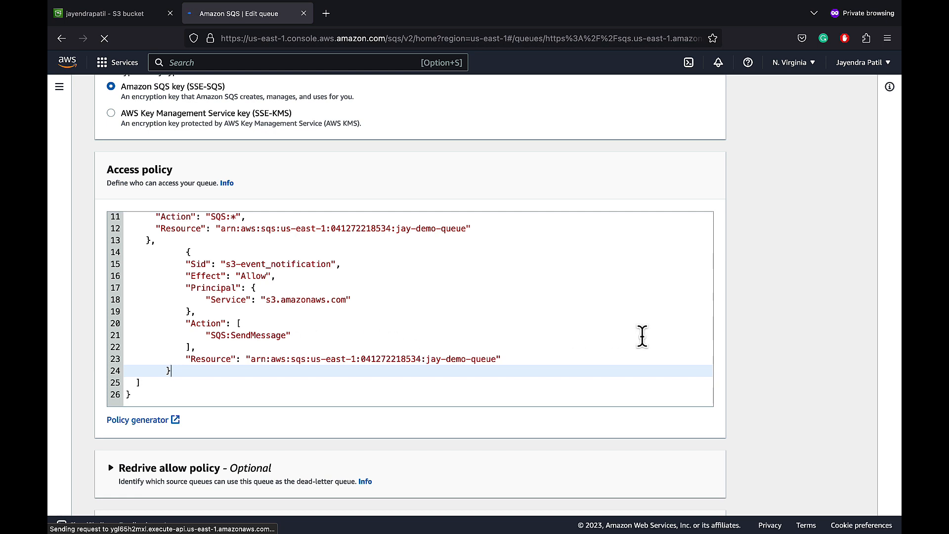
pyautogui.scroll(-2, 642, 336)
pyautogui.scroll(-3, 755, 341)
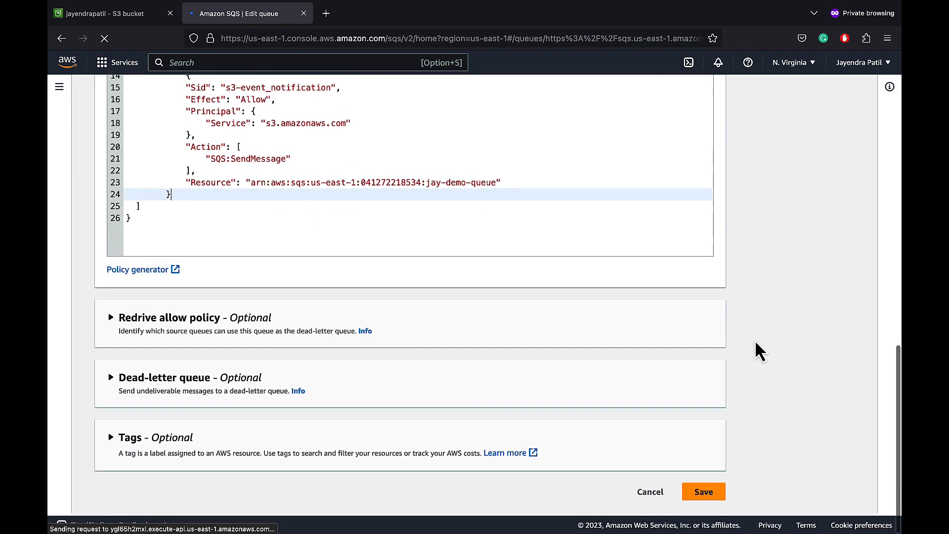
pyautogui.click(699, 492)
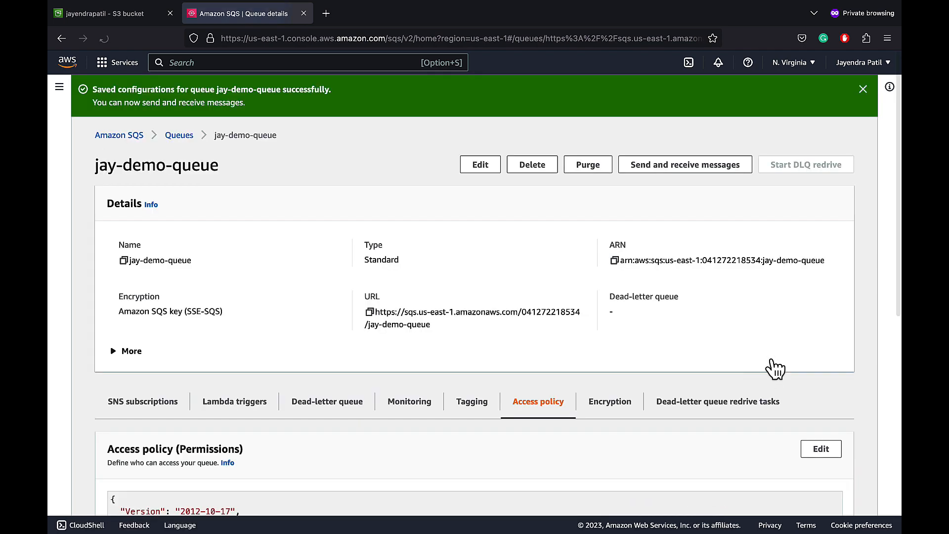
pyautogui.click(862, 89)
pyautogui.scroll(-10, 672, 292)
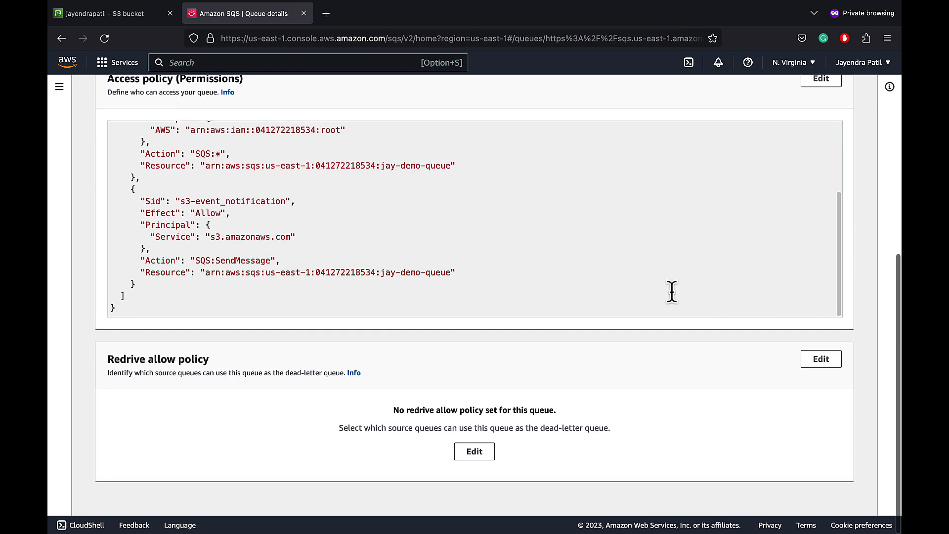
# Start an event notification in the S3 bucket's properties, named s3-event-notification-sqs, with the prefix sqs/.
pyautogui.click(132, 19)
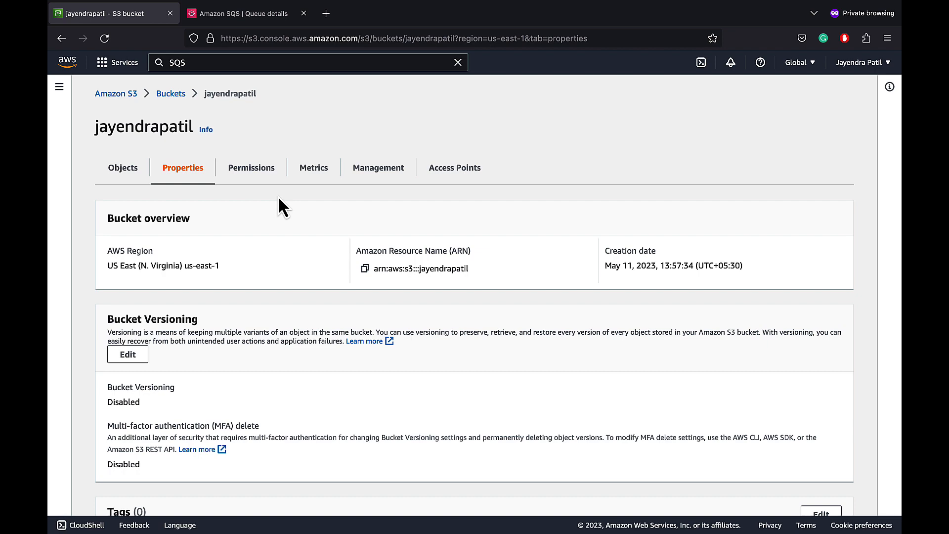
pyautogui.scroll(-10, 278, 202)
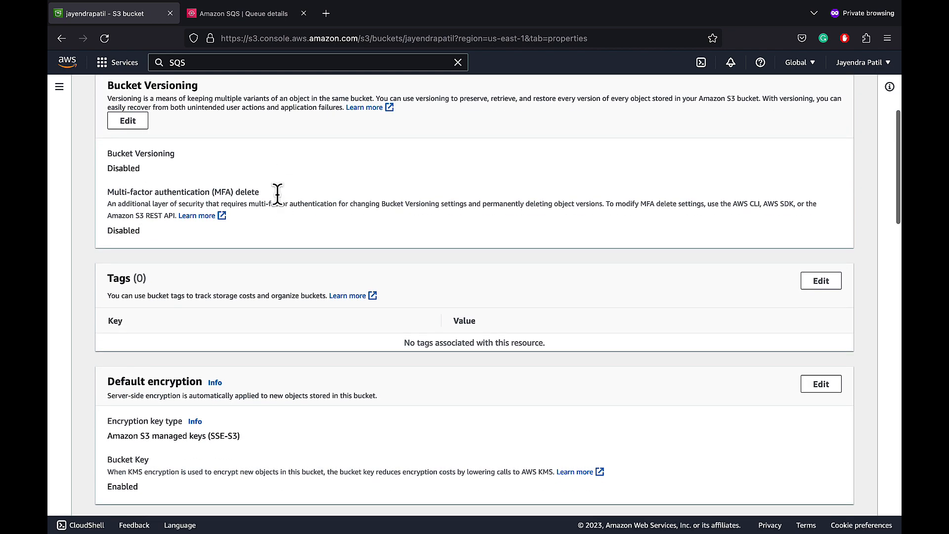
pyautogui.scroll(-5, 278, 197)
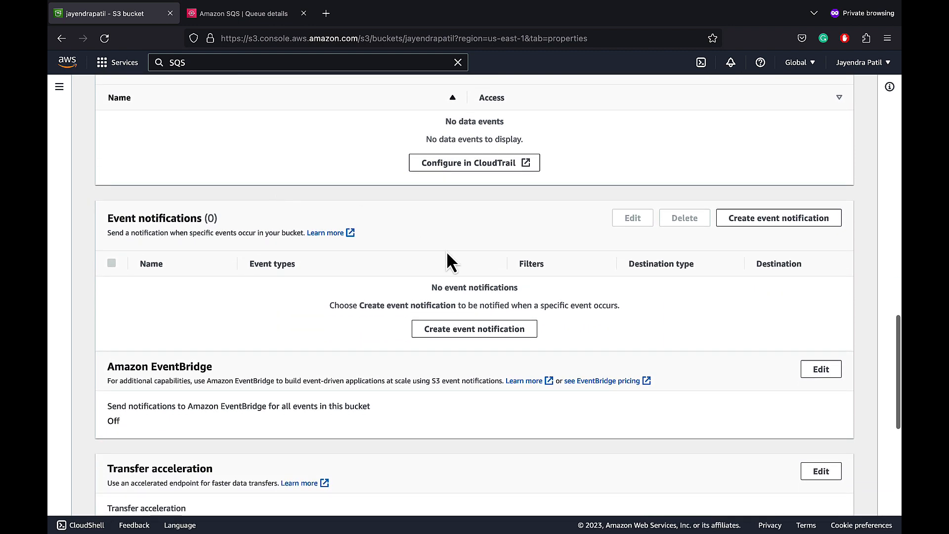
pyautogui.click(463, 335)
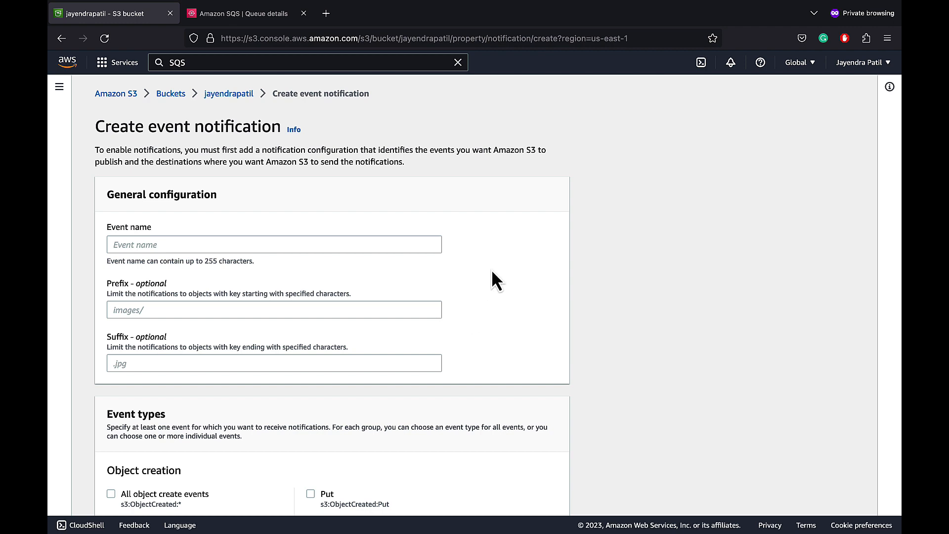
pyautogui.click(414, 244)
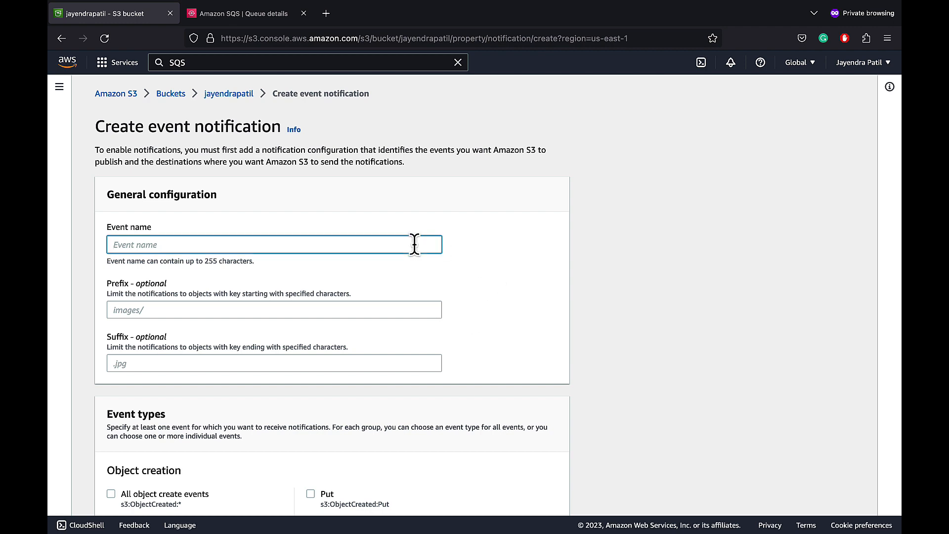
pyautogui.write('s3-event-notification-sqs')
pyautogui.click(394, 307)
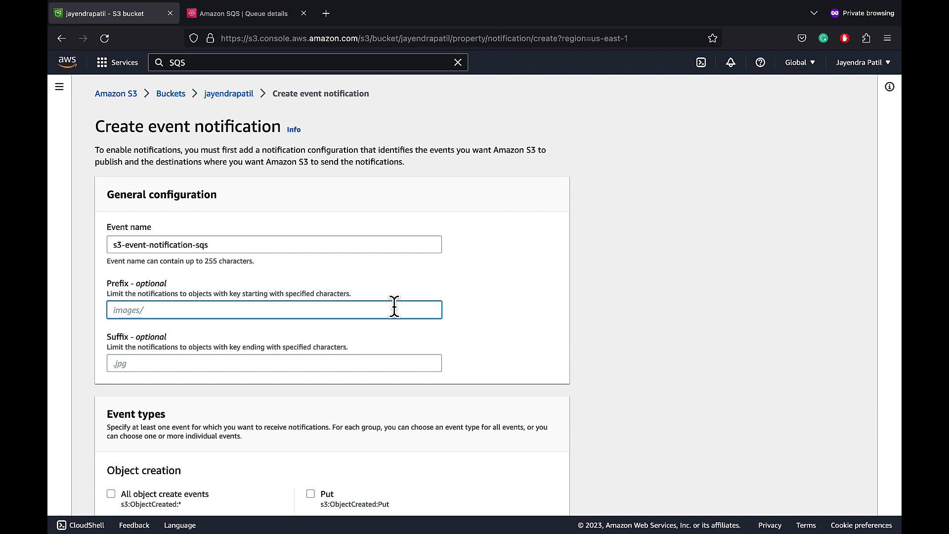
pyautogui.write('sqs/')
# Review the available event types and enable all object create events for the notification.
pyautogui.scroll(-3, 474, 297)
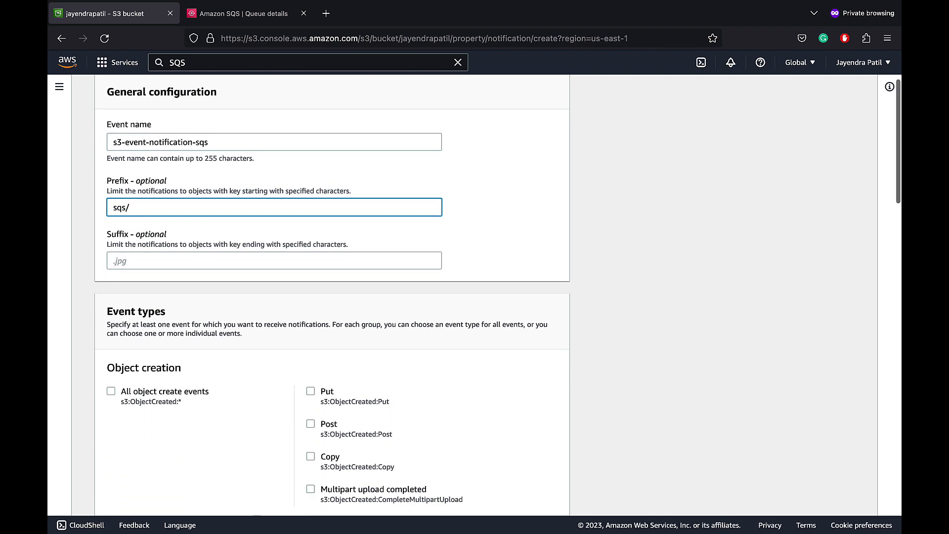
pyautogui.scroll(-4, 474, 296)
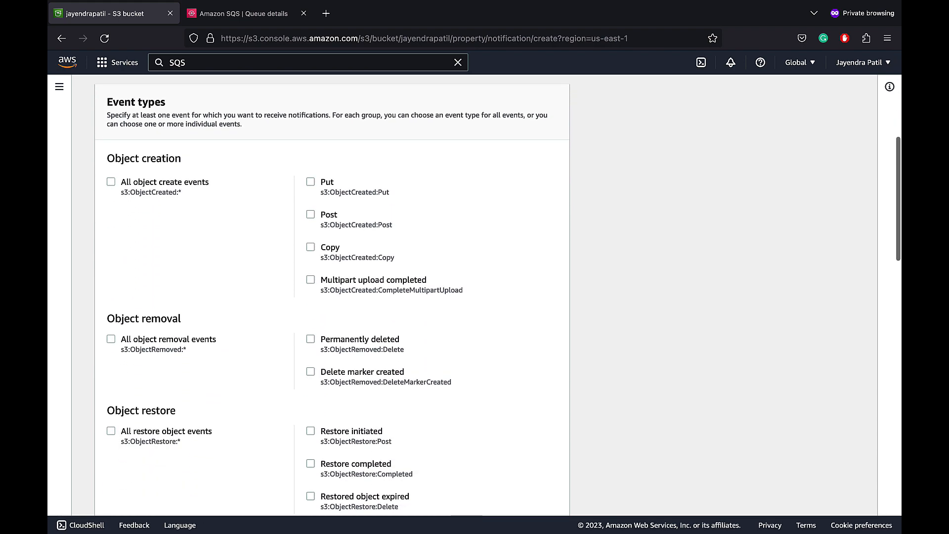
pyautogui.scroll(-6, 332, 297)
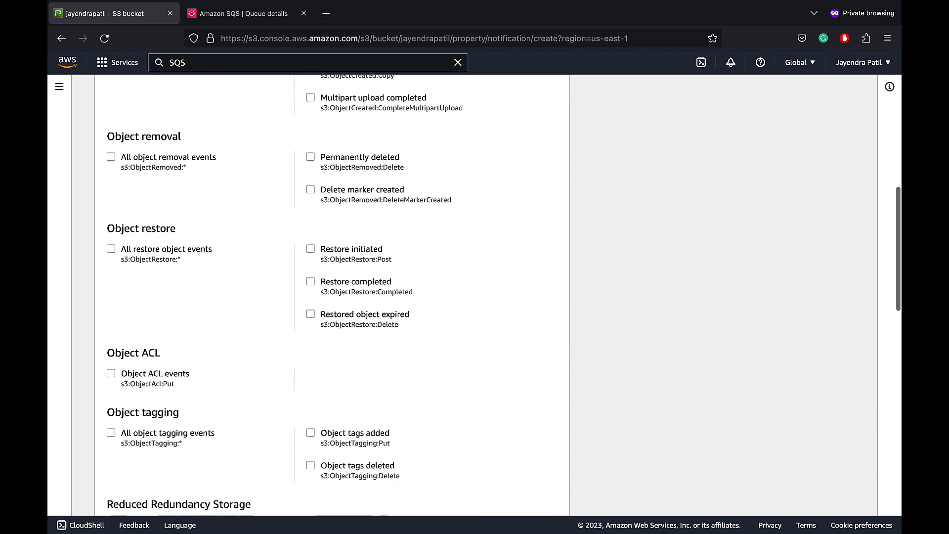
pyautogui.scroll(-1, 332, 297)
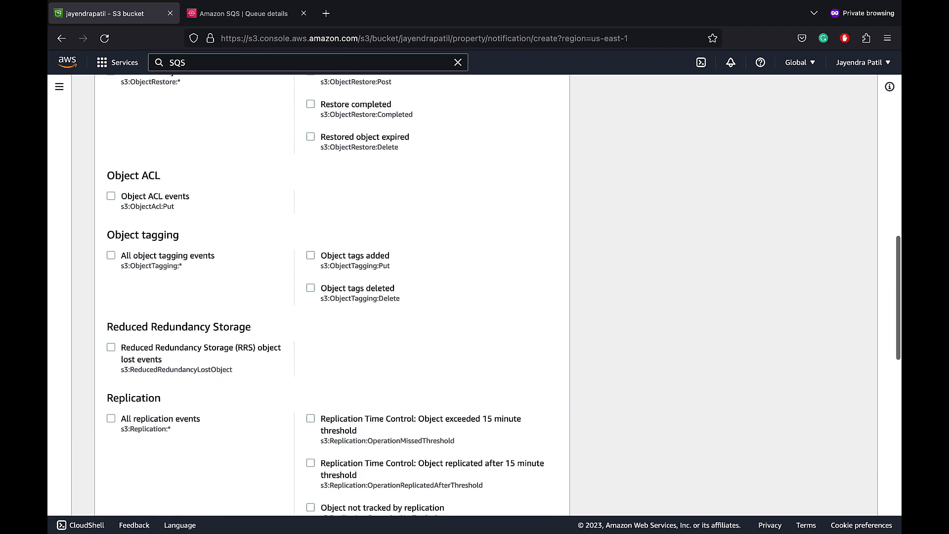
pyautogui.scroll(-6, 332, 297)
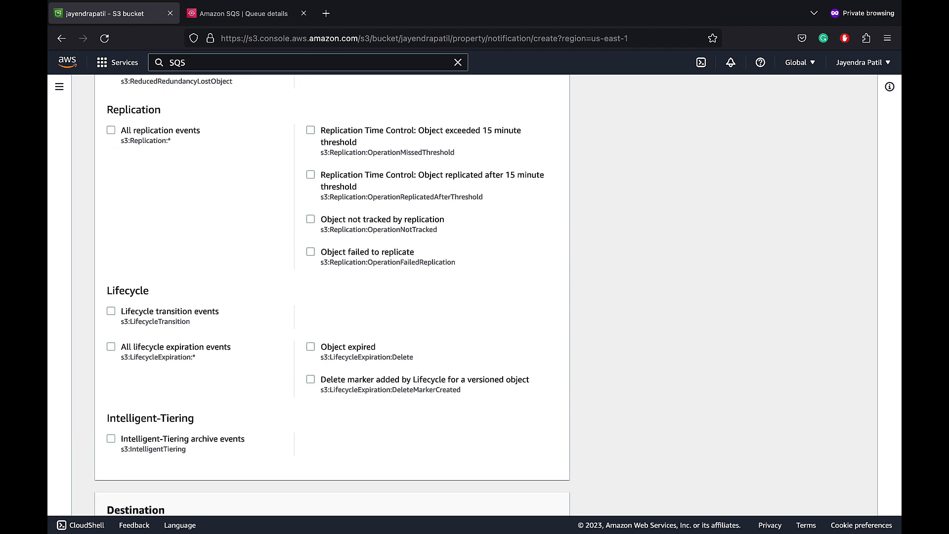
pyautogui.scroll(14, 182, 270)
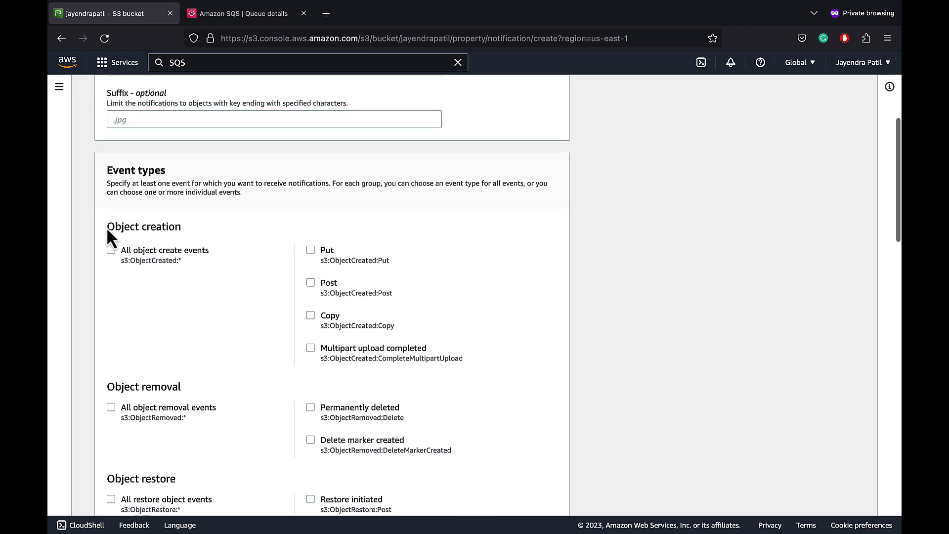
pyautogui.click(110, 251)
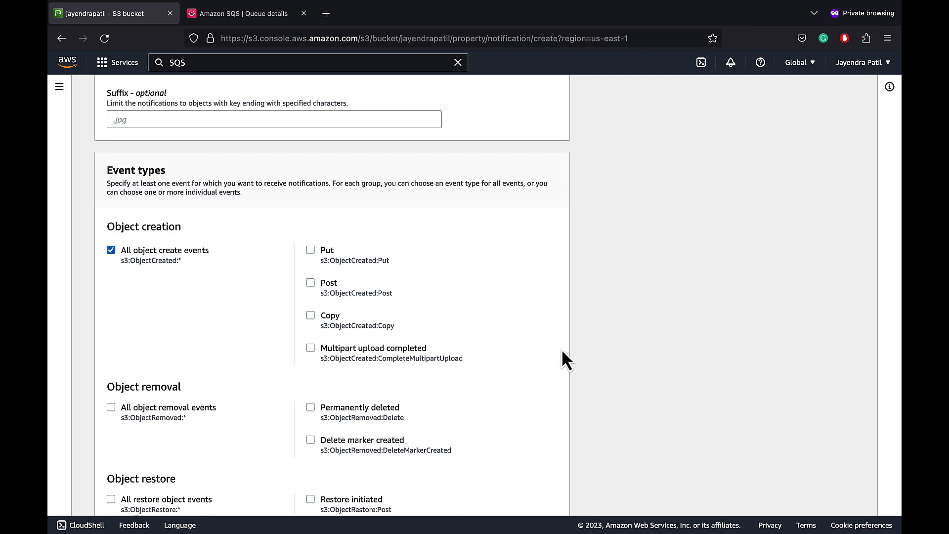
# Set the event notification's destination to the SQS queue jay-demo-queue, save it, and check its entry in the bucket's event notifications.
pyautogui.scroll(-15, 561, 348)
pyautogui.scroll(-6, 562, 351)
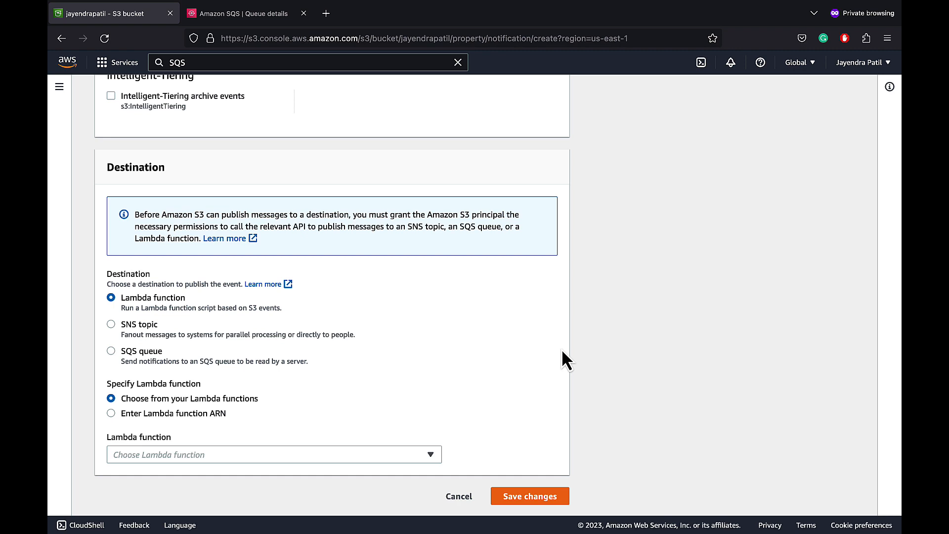
pyautogui.click(111, 351)
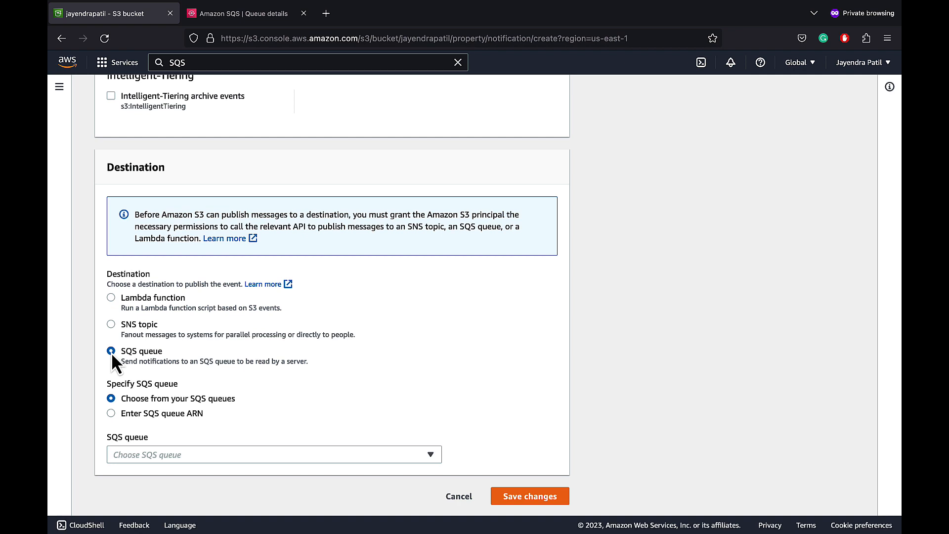
pyautogui.click(406, 456)
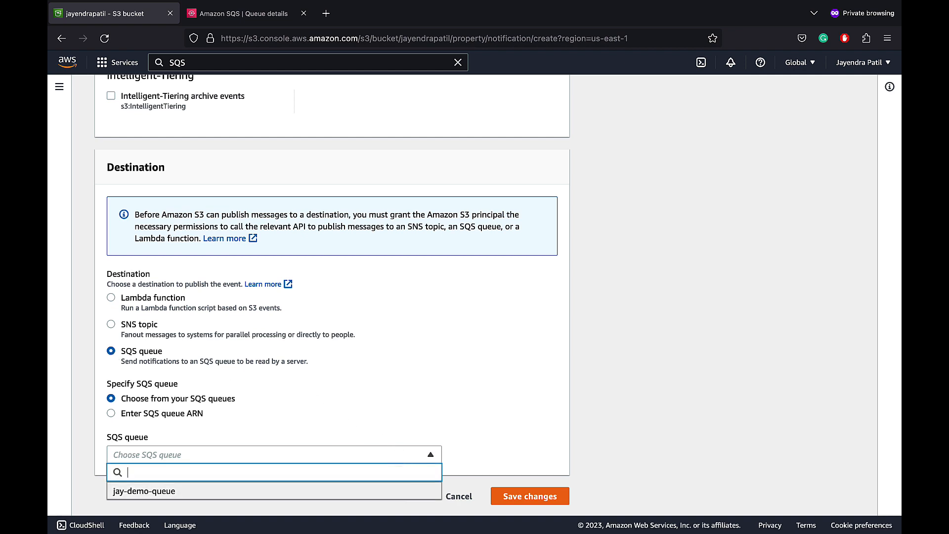
pyautogui.click(399, 488)
pyautogui.click(520, 494)
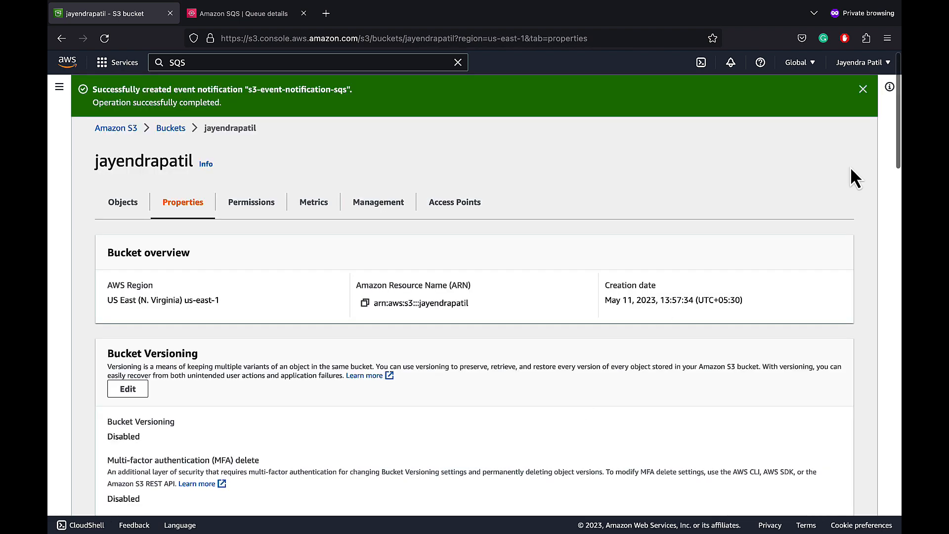
pyautogui.click(862, 89)
pyautogui.scroll(-10, 713, 372)
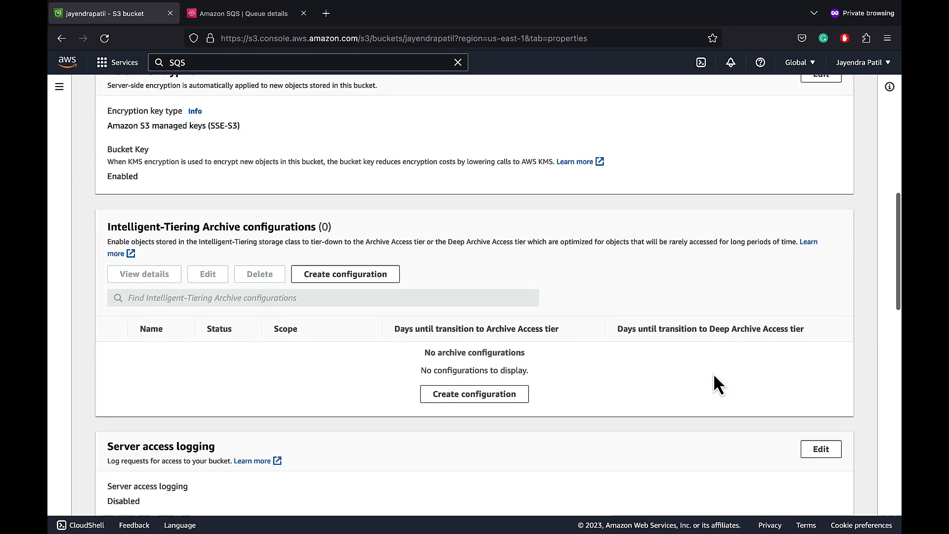
pyautogui.scroll(-10, 713, 374)
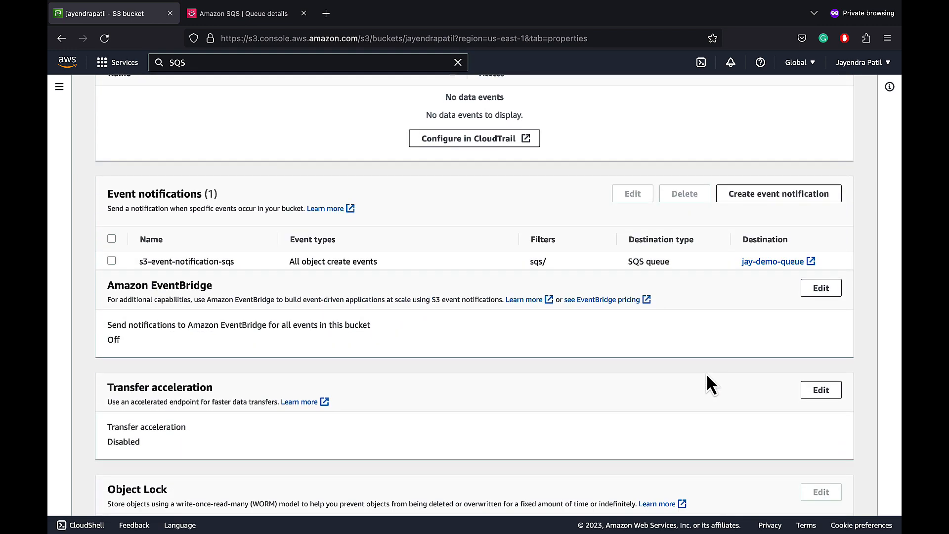
# Create a folder named sqs at the root of the bucket, keeping the default encryption.
pyautogui.scroll(15, 707, 375)
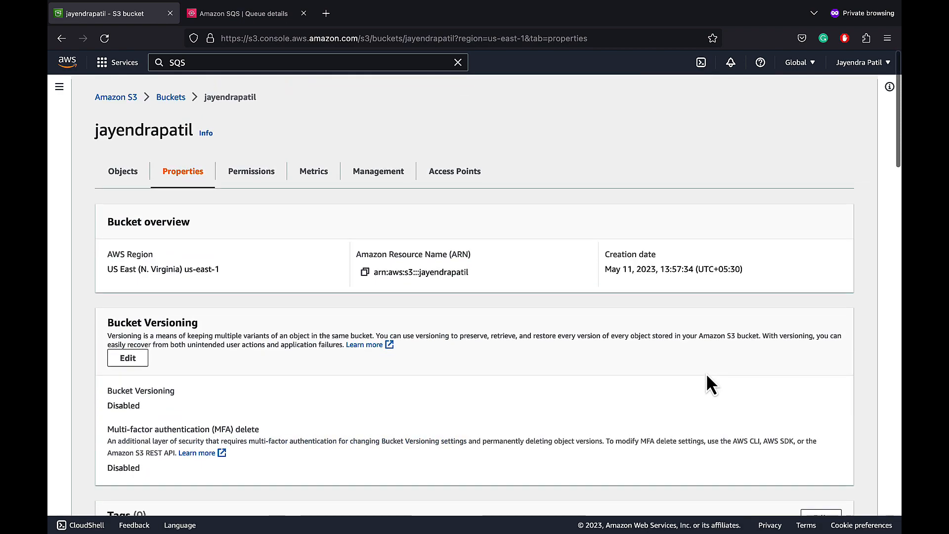
pyautogui.click(132, 180)
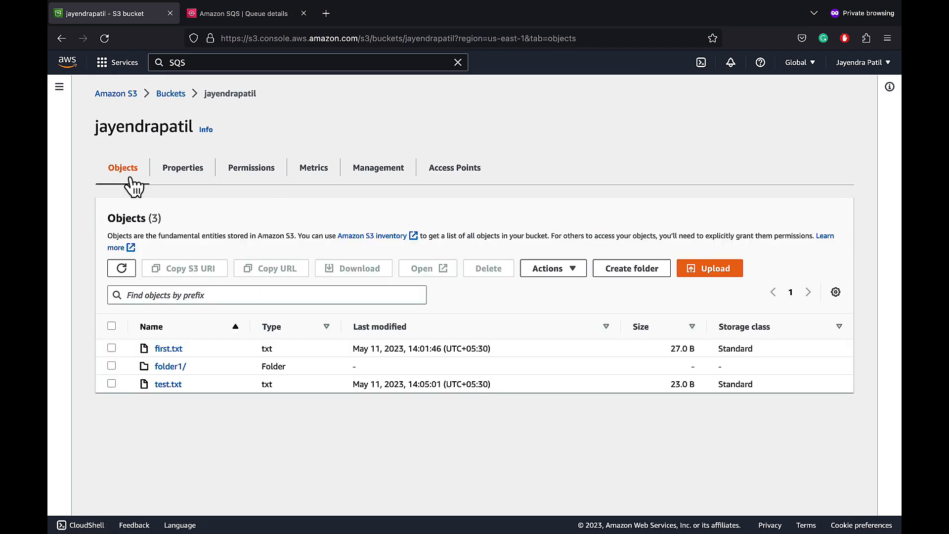
pyautogui.click(637, 276)
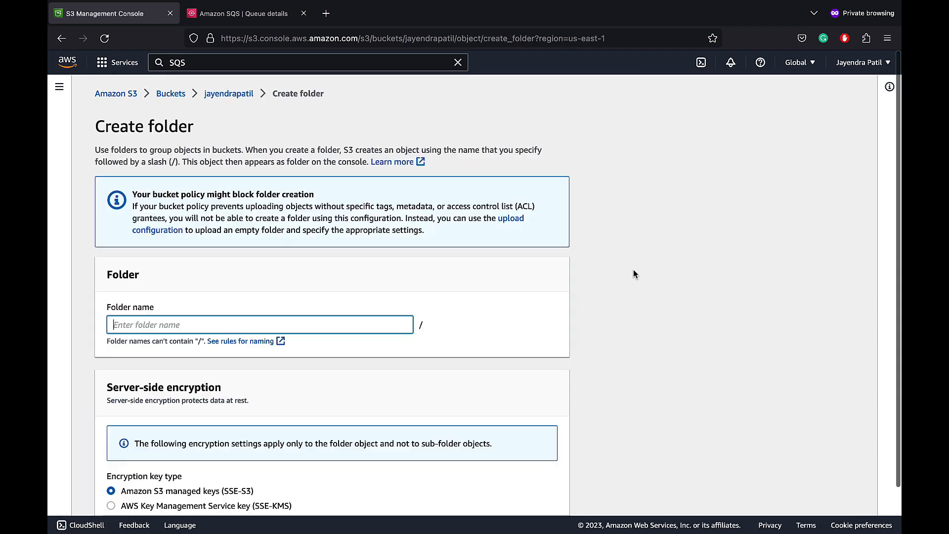
pyautogui.write('sqs')
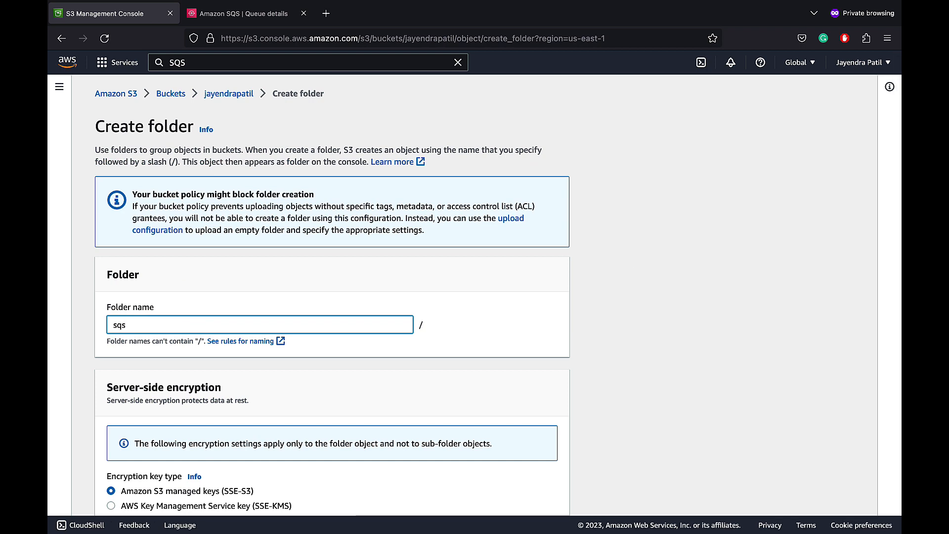
pyautogui.scroll(-2, 547, 391)
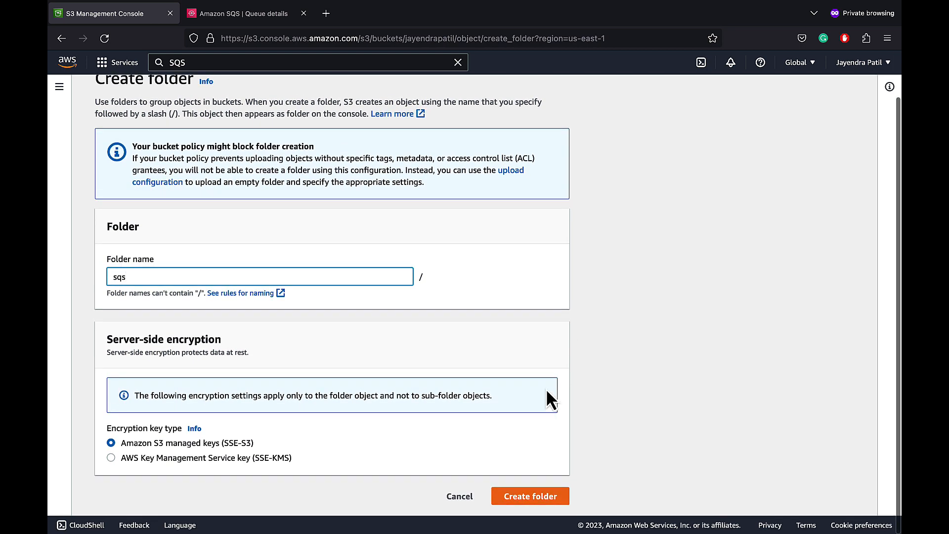
pyautogui.click(523, 488)
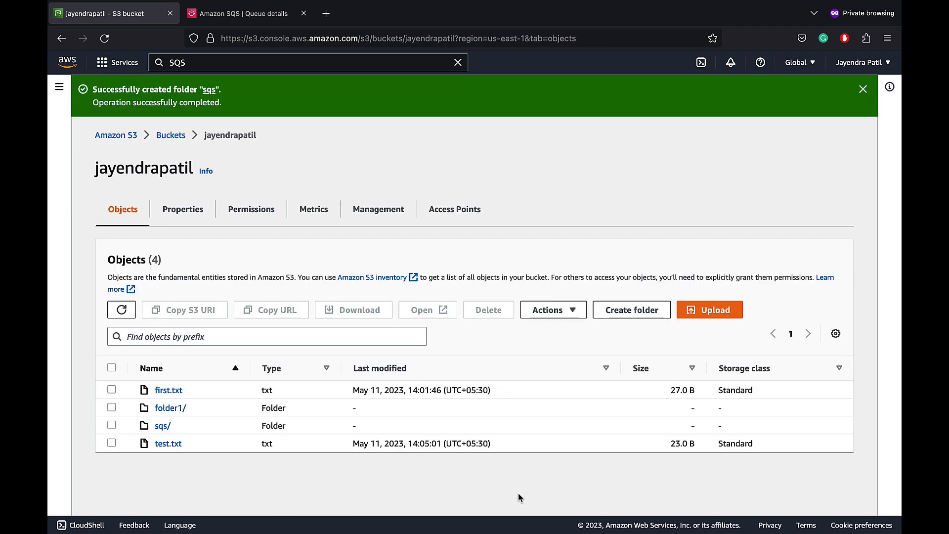
# Upload the file sqs_testing.txt into the sqs/ folder and close the upload status.
pyautogui.click(162, 426)
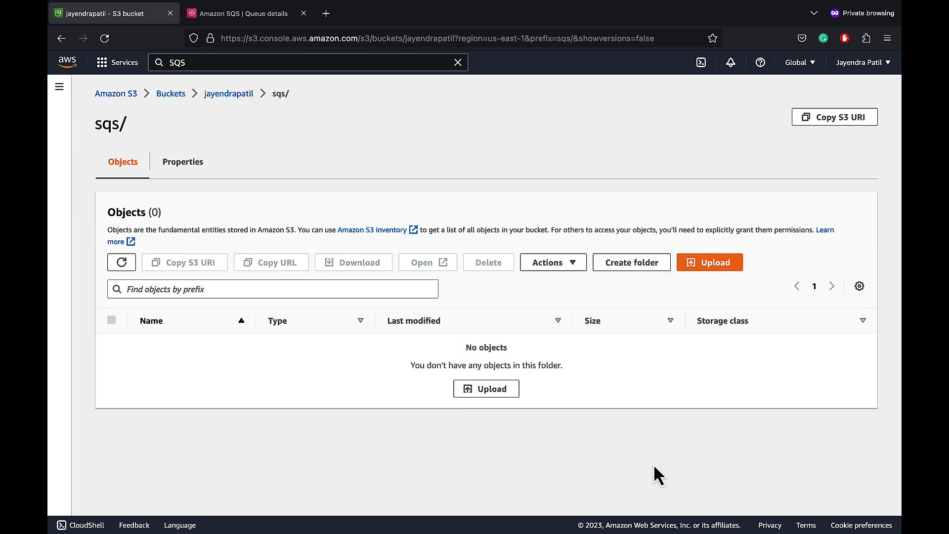
pyautogui.click(710, 262)
pyautogui.click(451, 240)
pyautogui.click(494, 153)
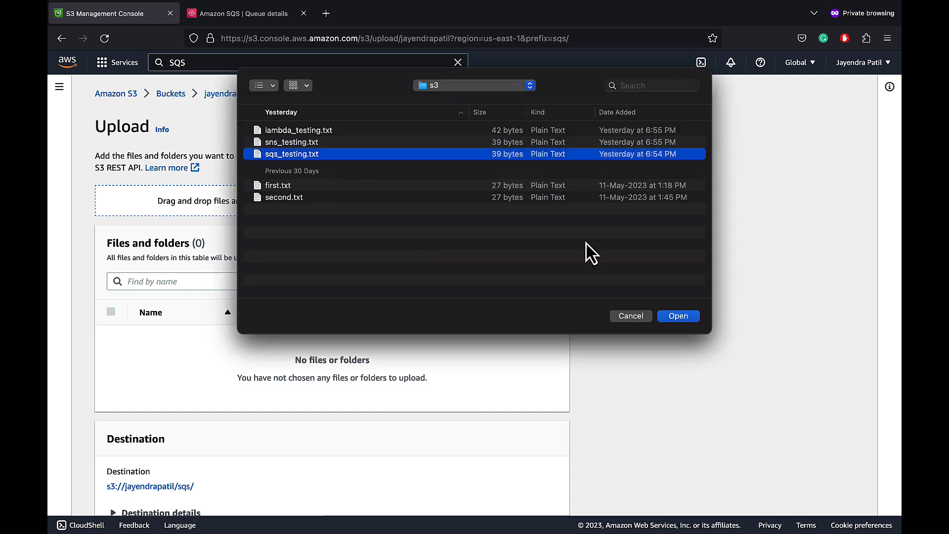
pyautogui.click(675, 315)
pyautogui.scroll(-3, 671, 316)
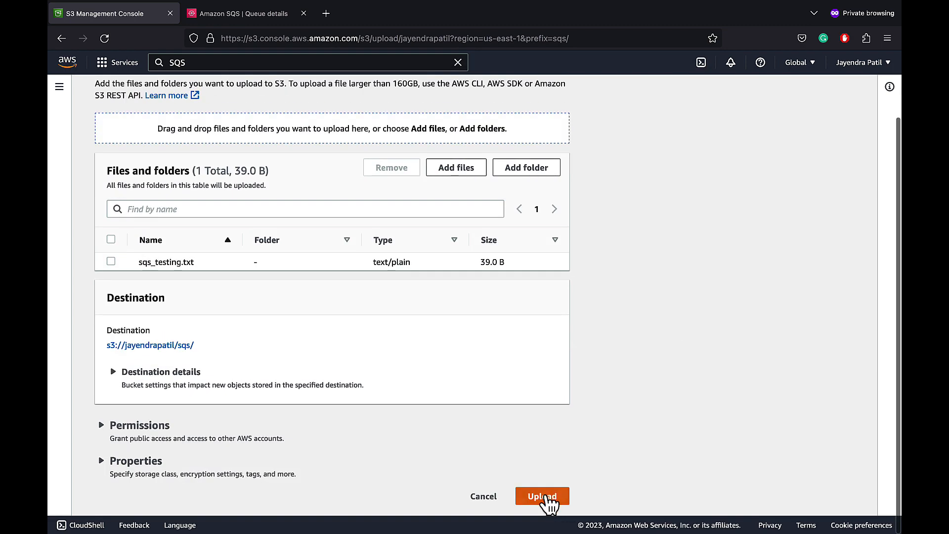
pyautogui.click(544, 494)
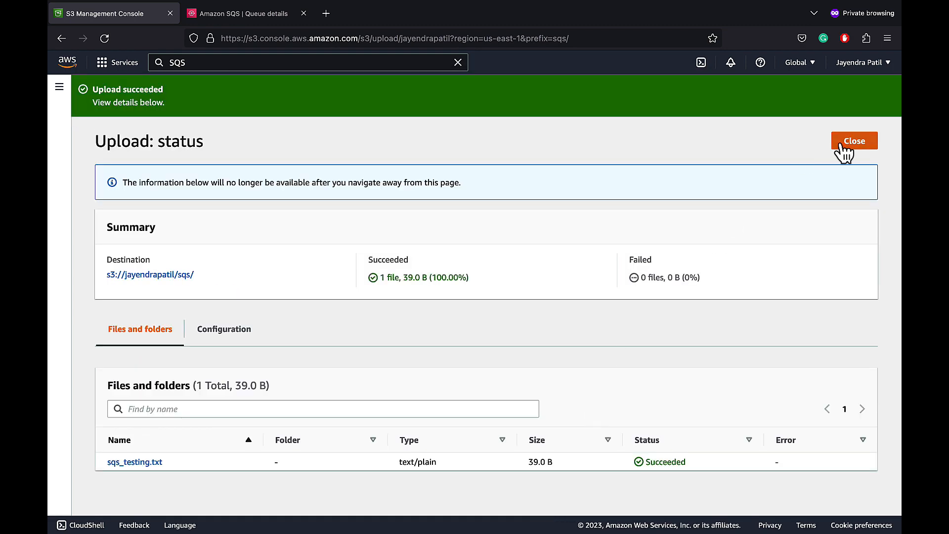
pyautogui.click(841, 142)
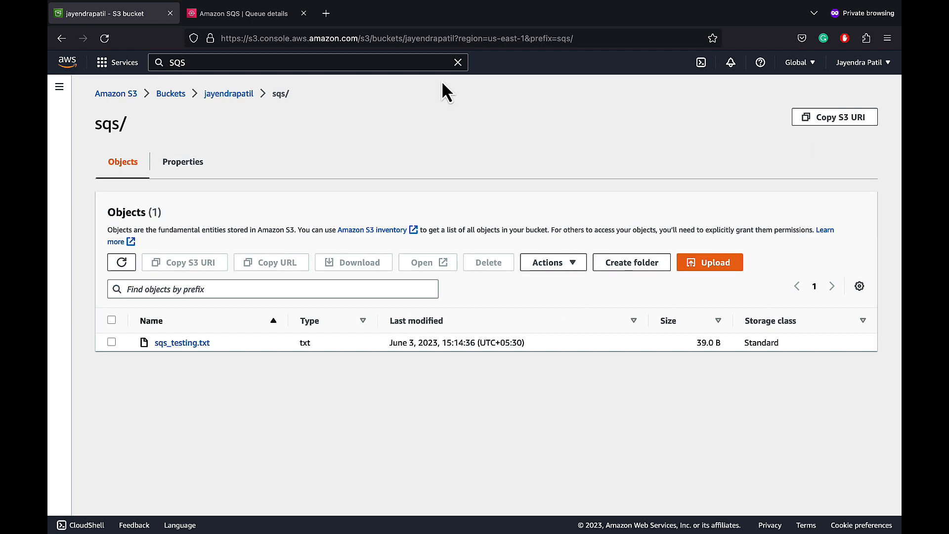
# Return to jay-demo-queue in Amazon SQS and poll it for messages.
pyautogui.click(247, 15)
pyautogui.scroll(7, 565, 257)
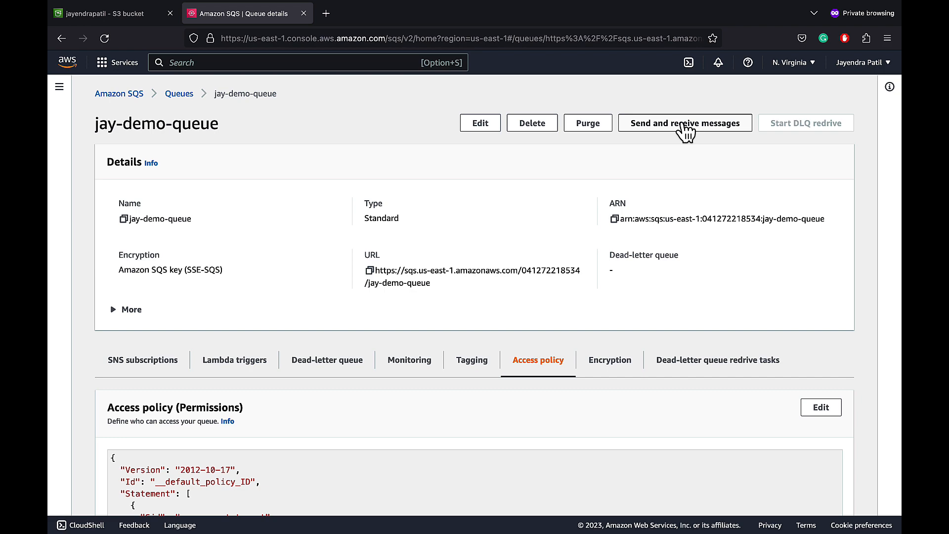
pyautogui.click(685, 131)
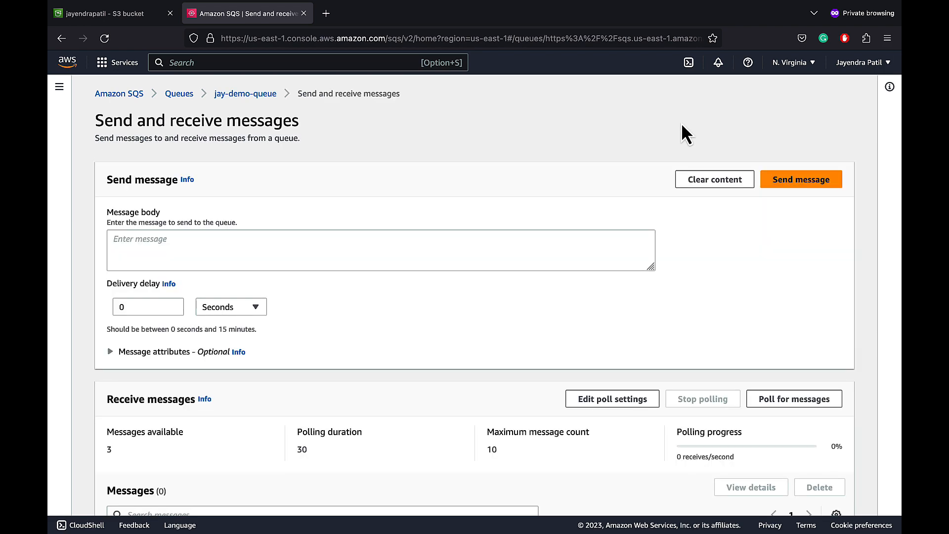
pyautogui.scroll(-3, 681, 130)
pyautogui.click(777, 271)
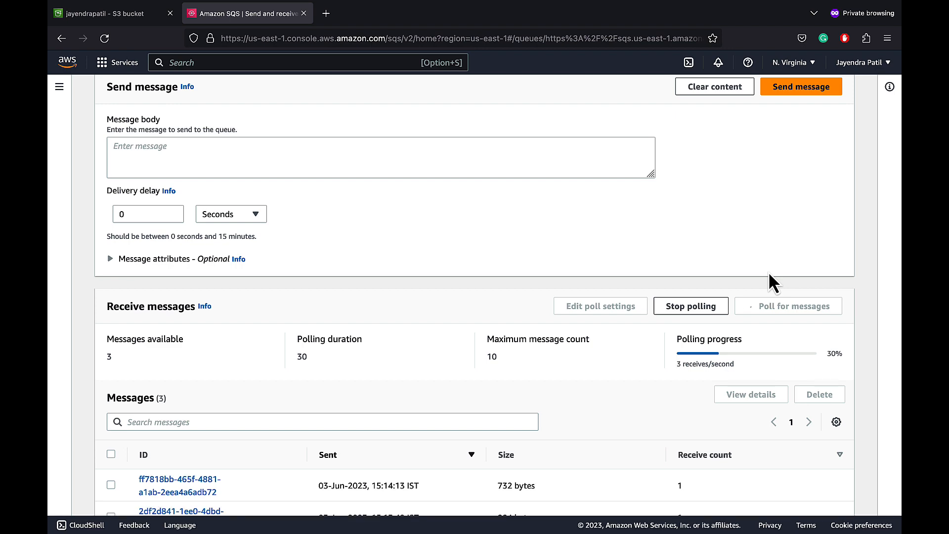
# Open the message sent at 15:14:35, enlarge its body, highlight the object key, and copy the full body text.
pyautogui.scroll(-2, 769, 275)
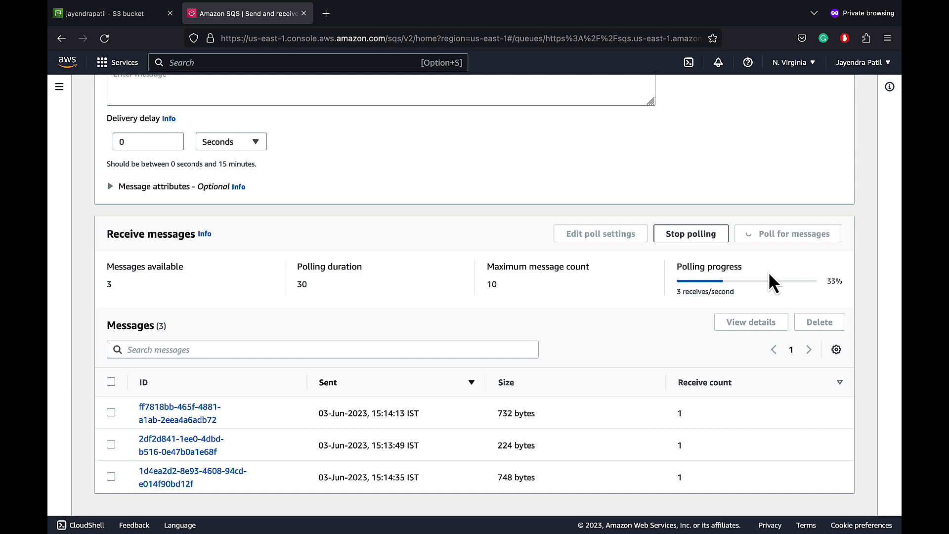
pyautogui.click(182, 486)
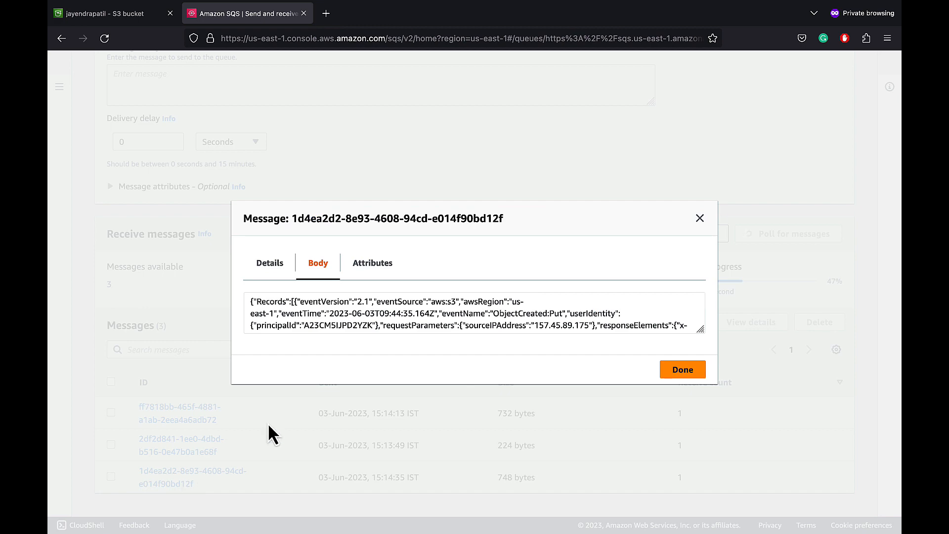
pyautogui.moveTo(702, 337); pyautogui.dragTo(718, 440)
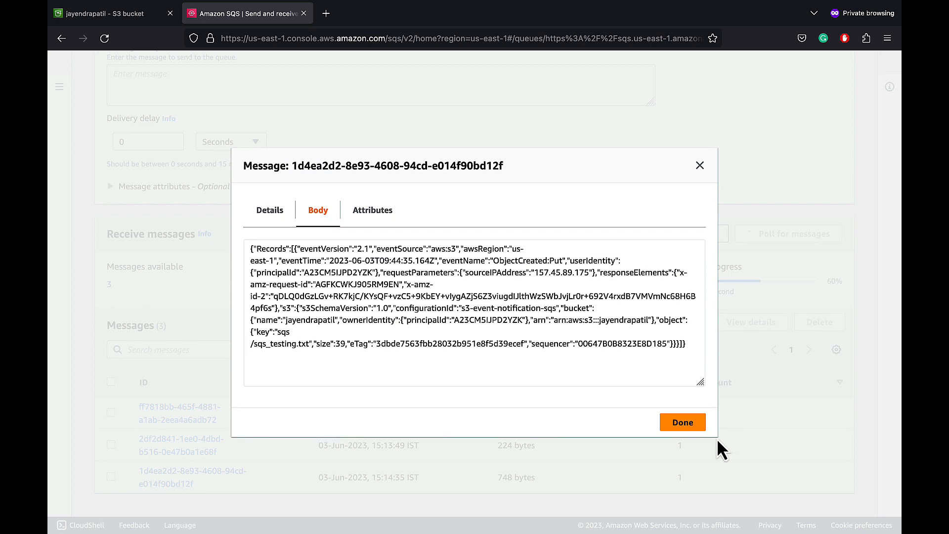
pyautogui.moveTo(277, 332); pyautogui.dragTo(305, 338)
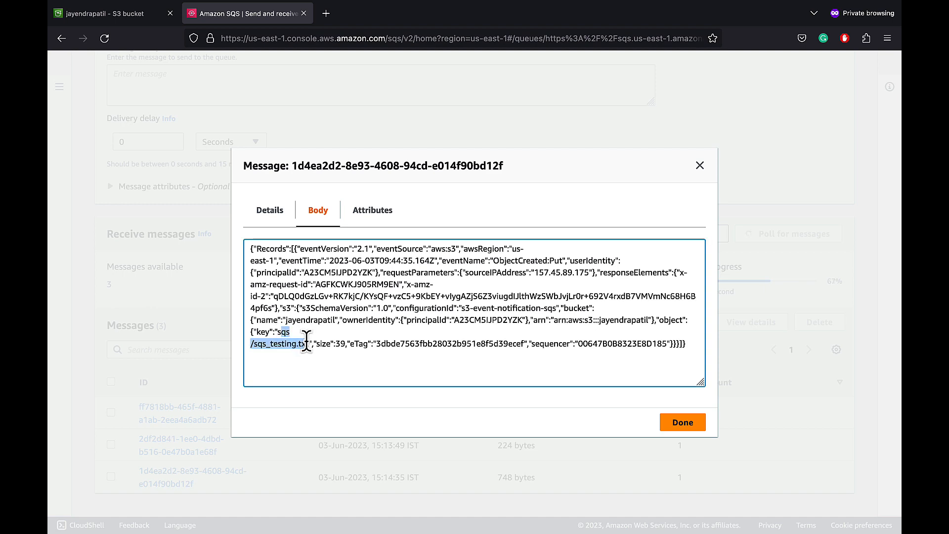
pyautogui.click(355, 320)
pyautogui.hotkey('ctrl', 'a')
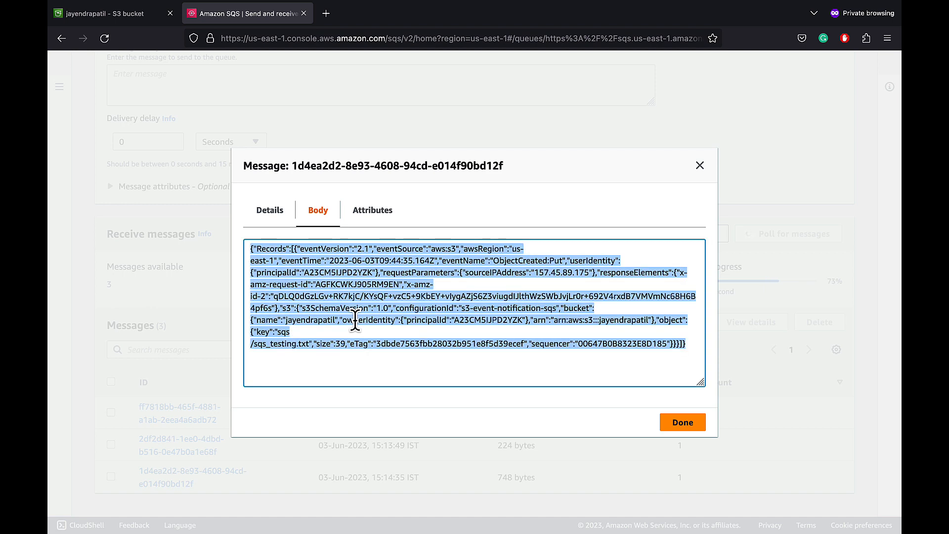
# Open JSONLint in a new browser tab, paste and validate the copied message body, and read through the formatted JSON.
pyautogui.hotkey('ctrl', 't')
pyautogui.write('jsonlint')
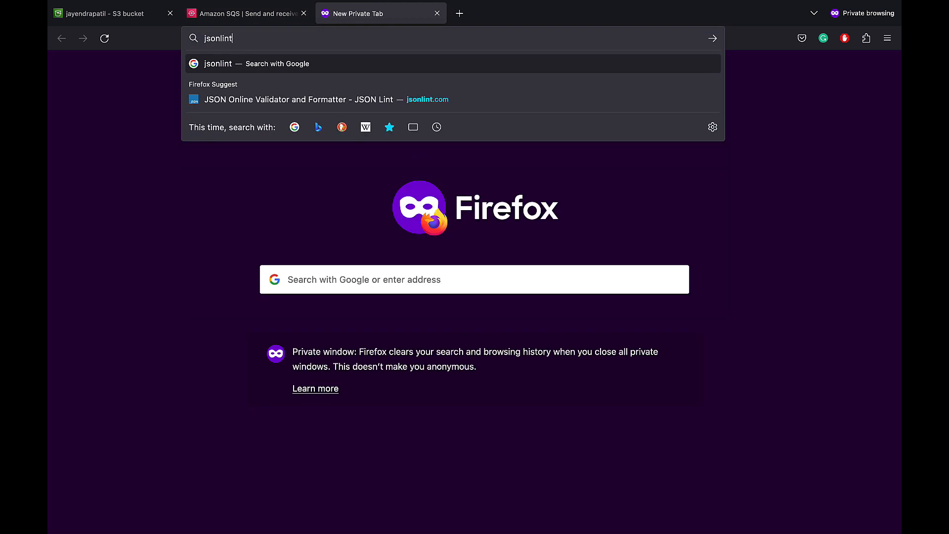
pyautogui.press('Return')
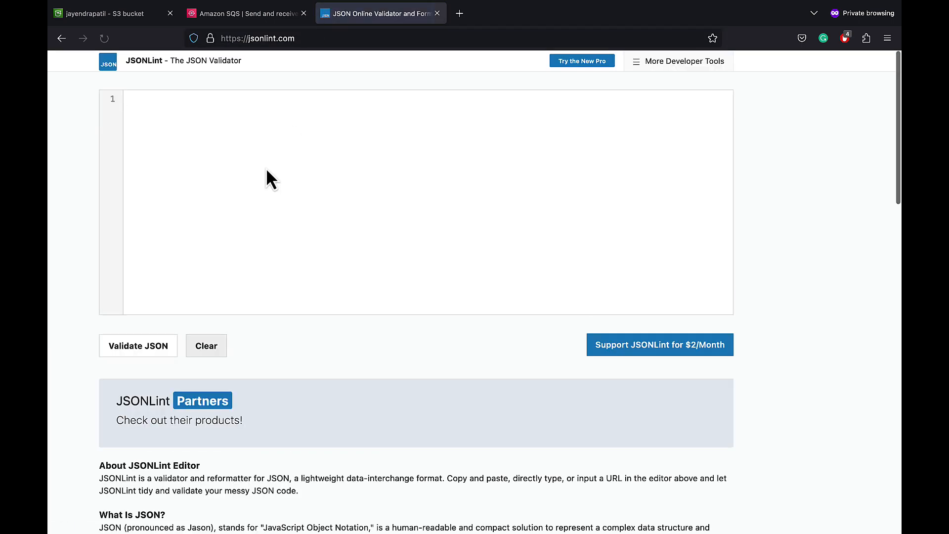
pyautogui.click(266, 168)
pyautogui.hotkey('ctrl', 'v')
pyautogui.click(151, 352)
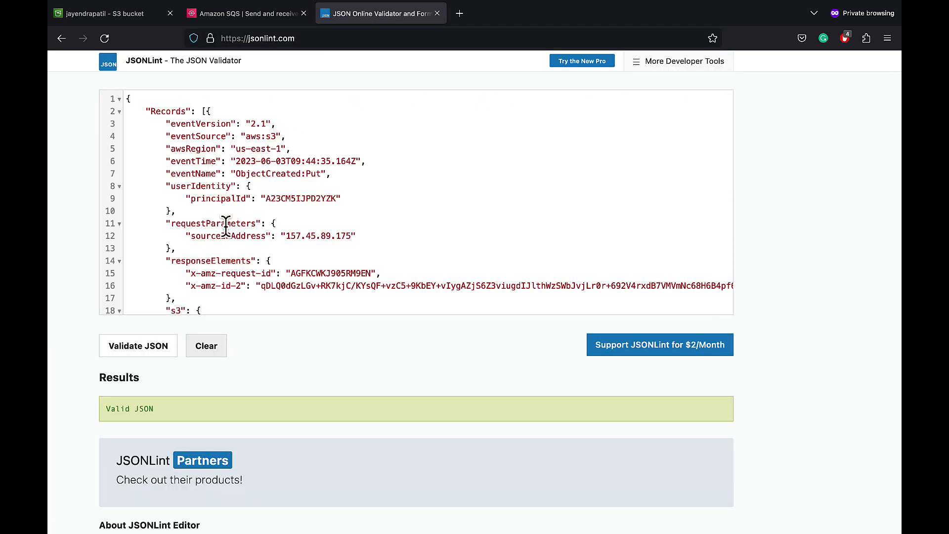
pyautogui.scroll(-2, 225, 226)
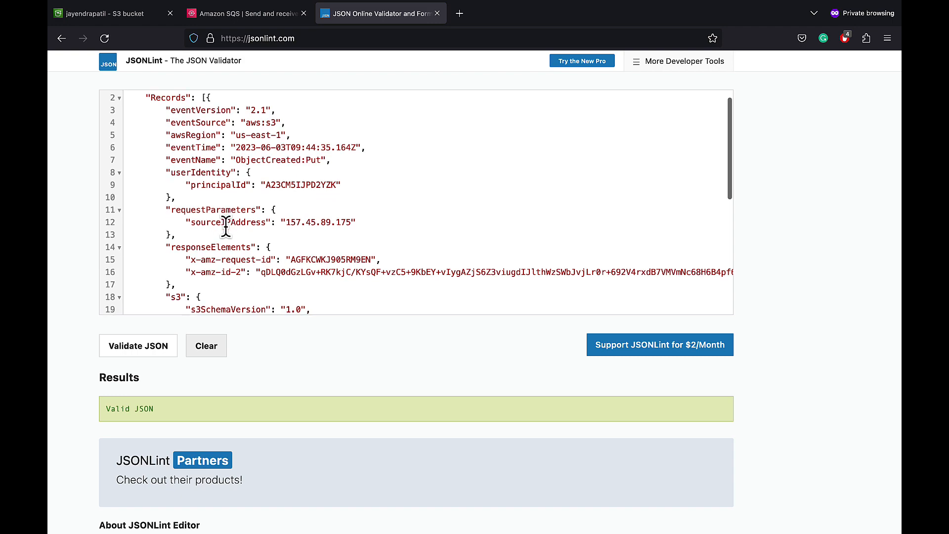
pyautogui.scroll(-5, 225, 227)
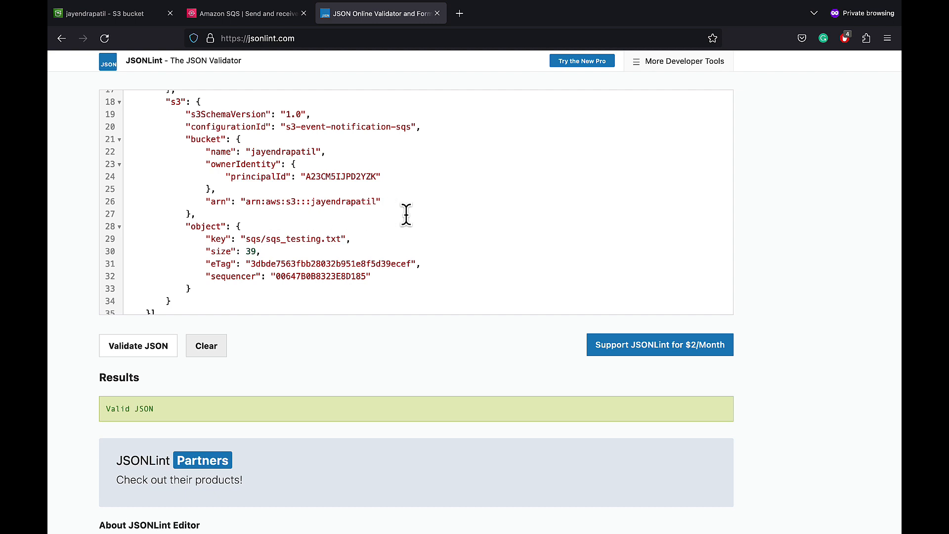
# Back in Amazon SQS, inspect the object key in the 15:14:13 message and the event name in the 15:13:49 message.
pyautogui.click(242, 13)
pyautogui.click(682, 426)
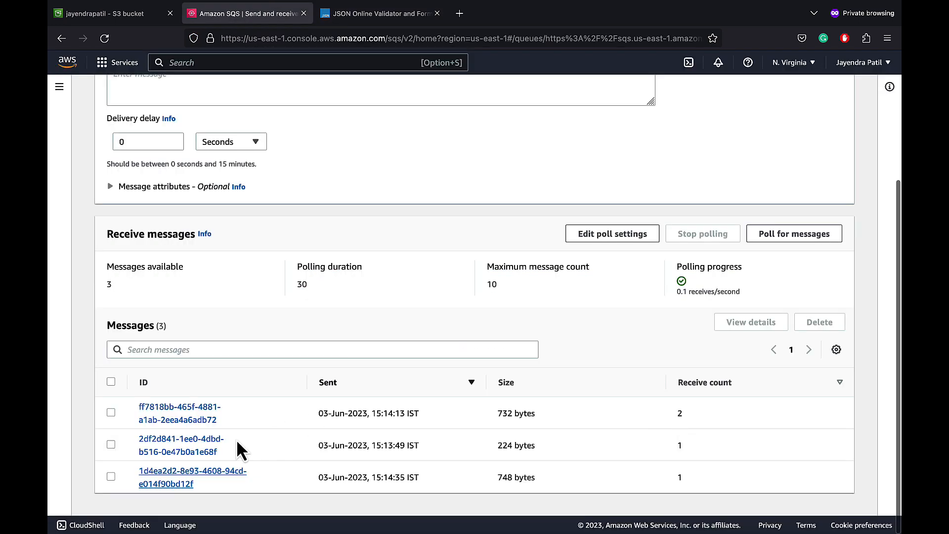
pyautogui.click(210, 420)
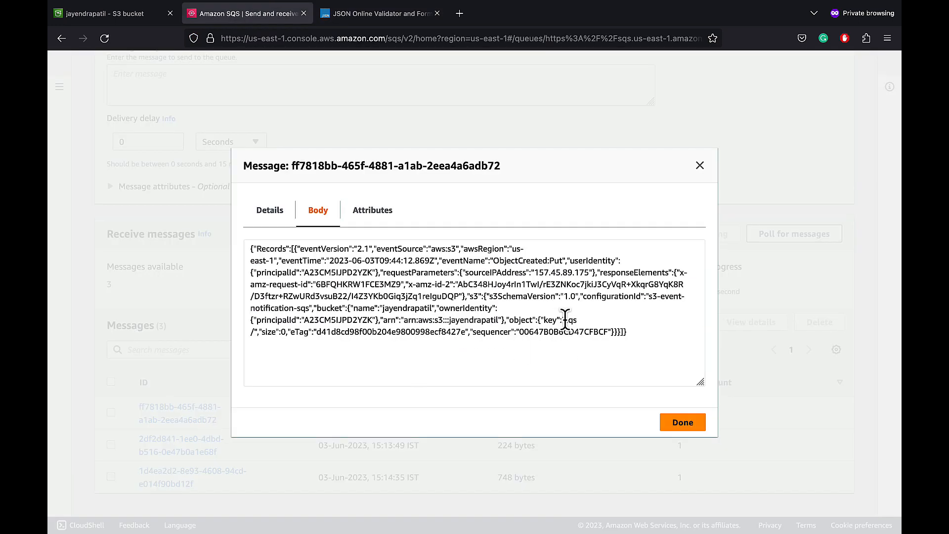
pyautogui.moveTo(565, 320); pyautogui.dragTo(255, 332)
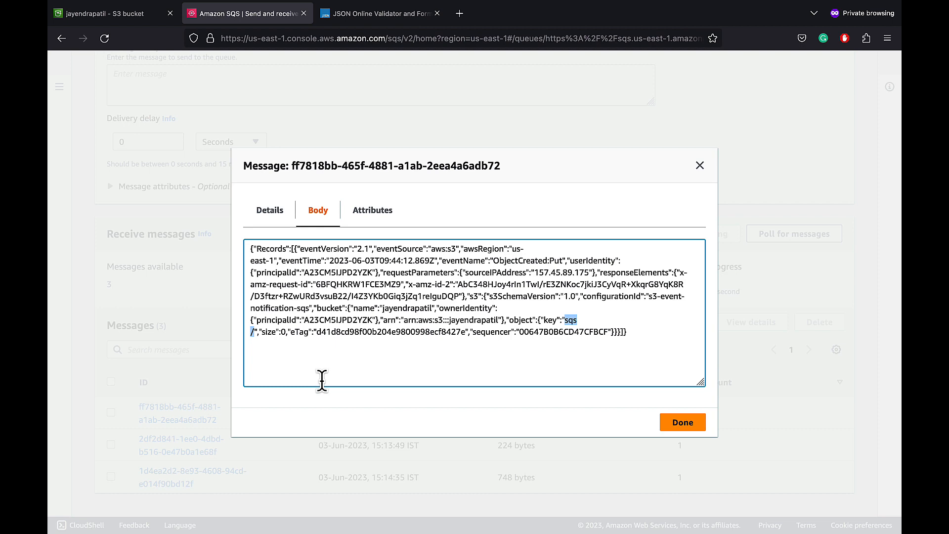
pyautogui.click(679, 423)
pyautogui.click(201, 452)
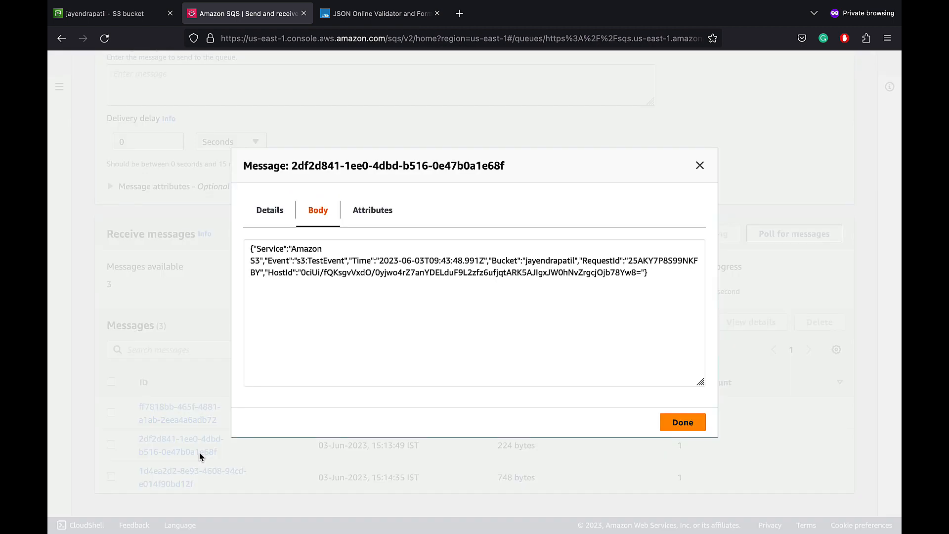
pyautogui.moveTo(297, 261); pyautogui.dragTo(344, 260)
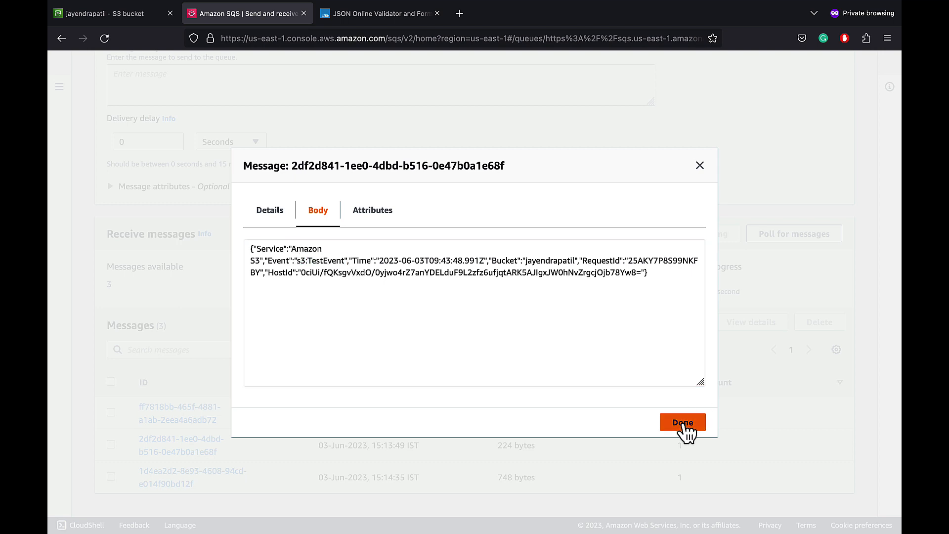
# Close the message details and delete all messages listed in jay-demo-queue, confirming the deletion.
pyautogui.click(681, 426)
pyautogui.click(111, 382)
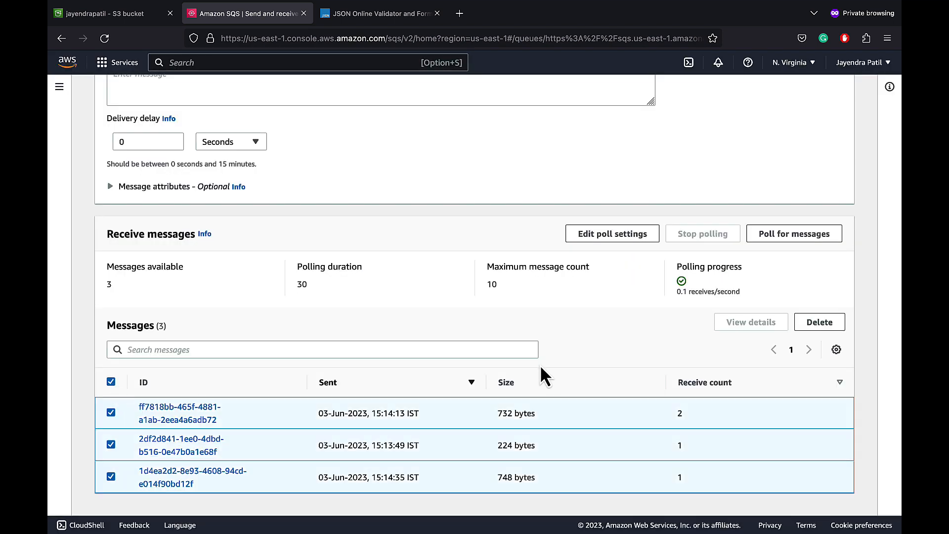
pyautogui.click(819, 321)
pyautogui.click(614, 356)
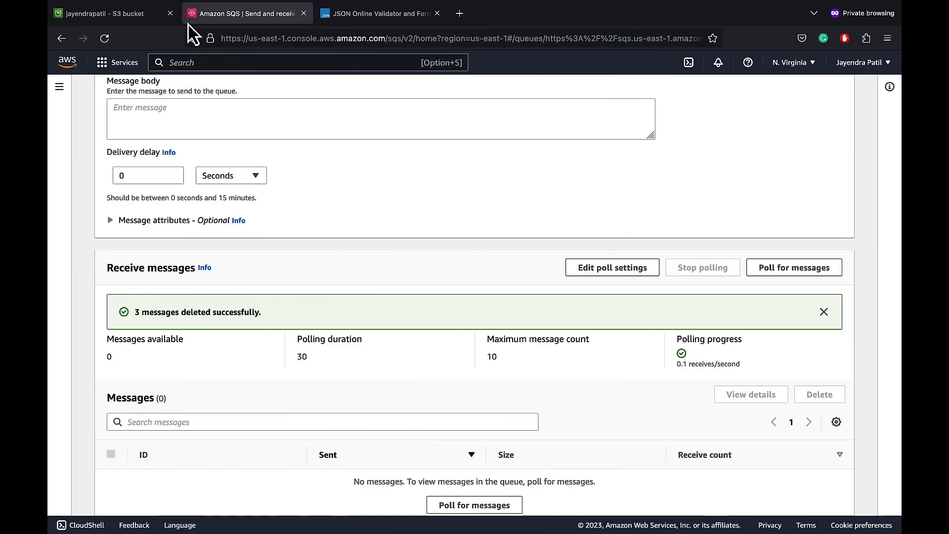
# Switch to Amazon S3 and review the event notifications in the bucket's properties.
pyautogui.click(143, 15)
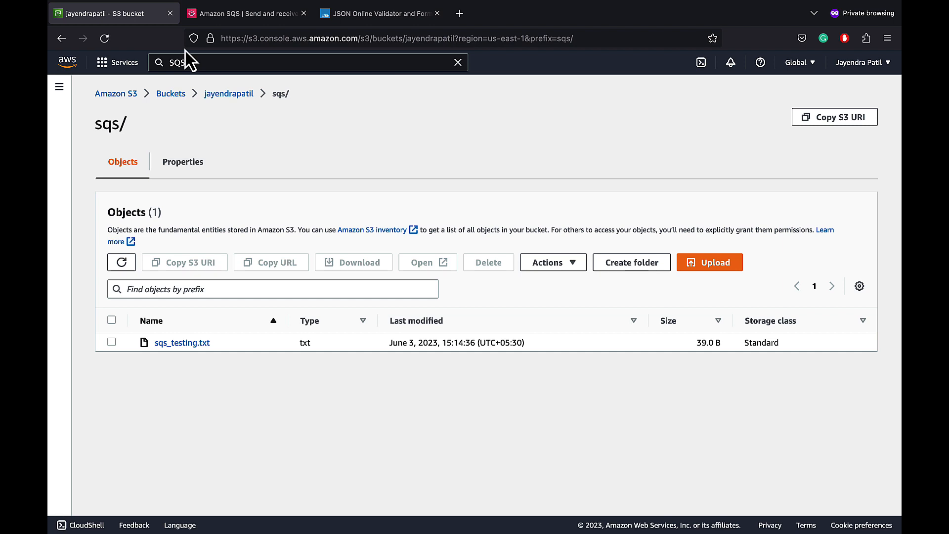
pyautogui.click(228, 94)
pyautogui.click(194, 173)
pyautogui.scroll(-12, 332, 324)
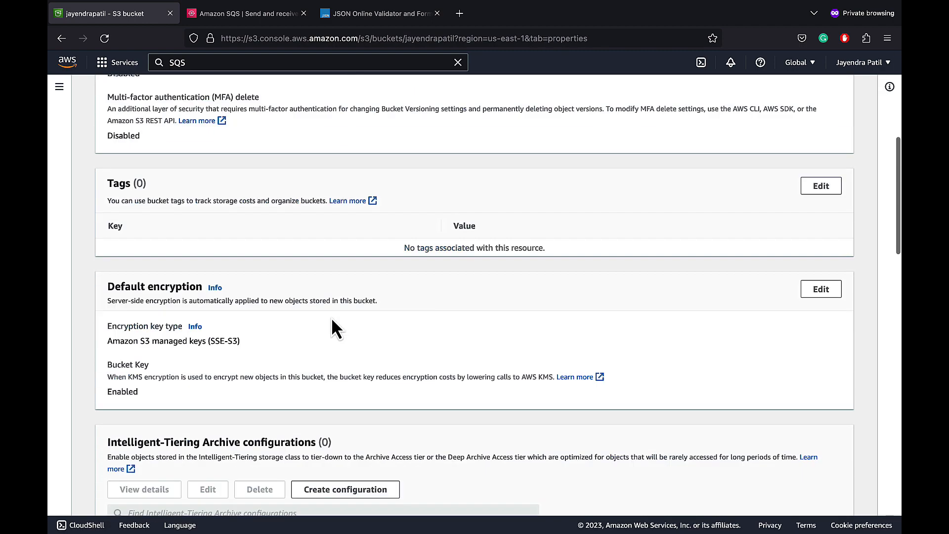
pyautogui.scroll(-6, 332, 319)
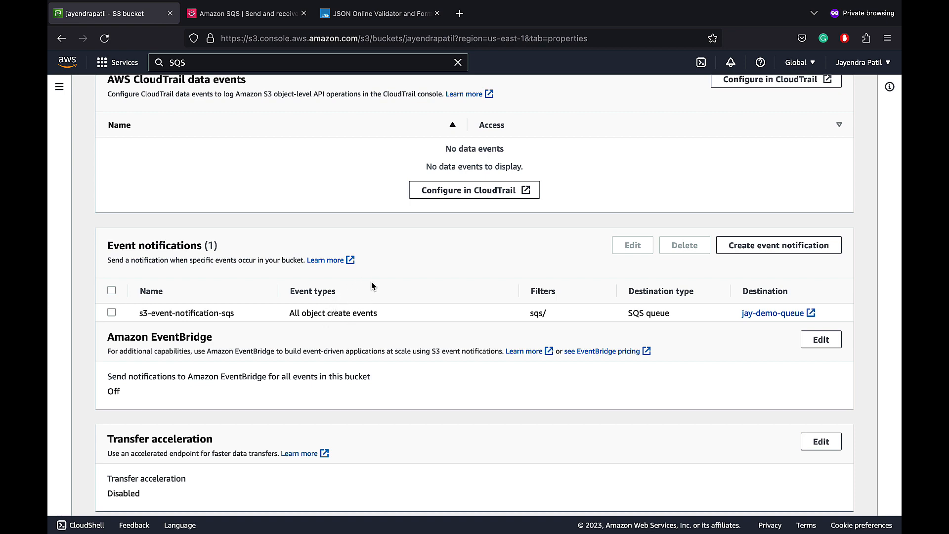
# Search AWS services for SNS and open Simple Notification Service in a new browser tab.
pyautogui.click(279, 62)
pyautogui.press('BackSpace')
pyautogui.press('BackSpace')
pyautogui.write('NS')
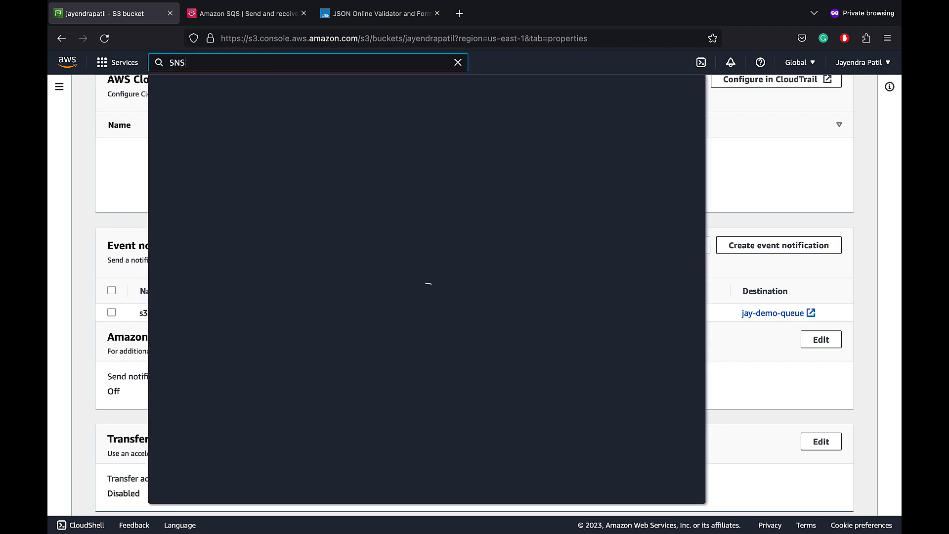
pyautogui.middleClick(398, 177)
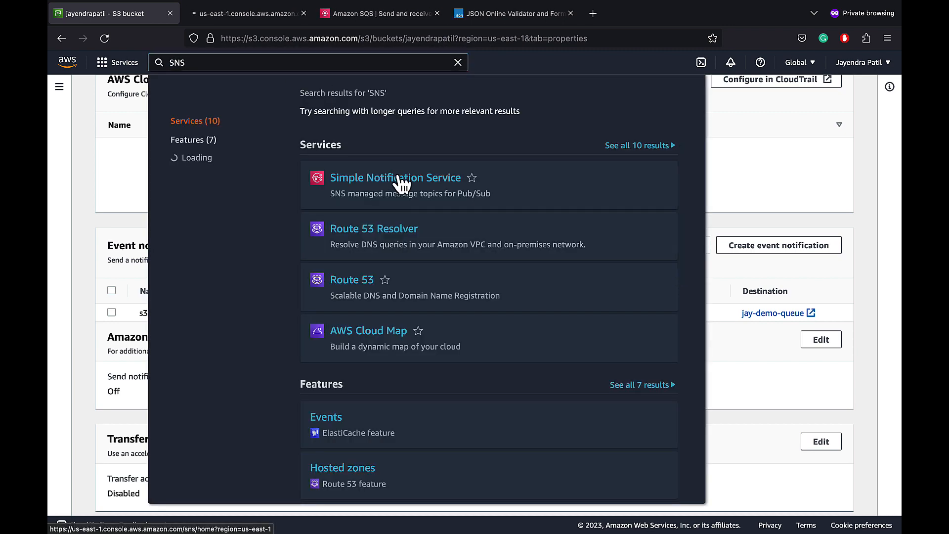
pyautogui.click(727, 100)
pyautogui.click(257, 15)
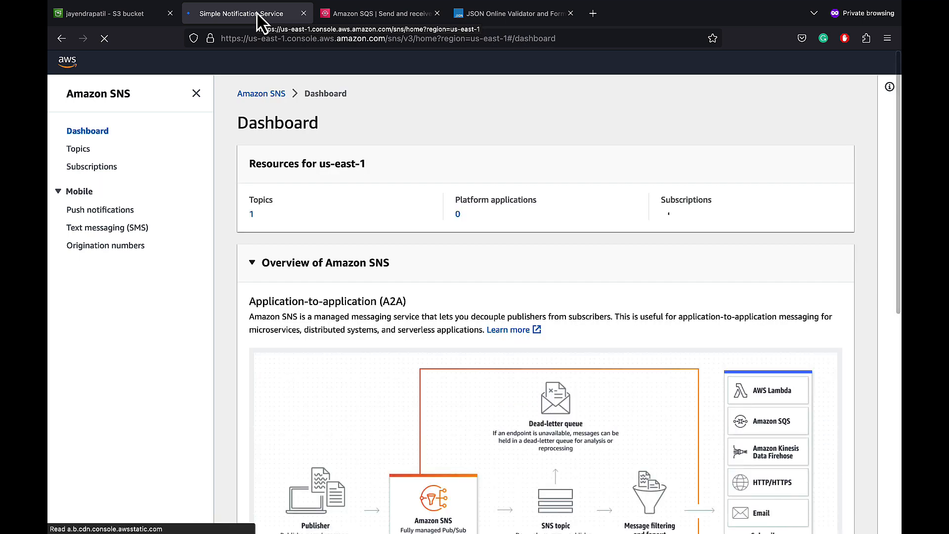
# Open jay-demo-topic from the SNS topics and review its access policy.
pyautogui.click(89, 150)
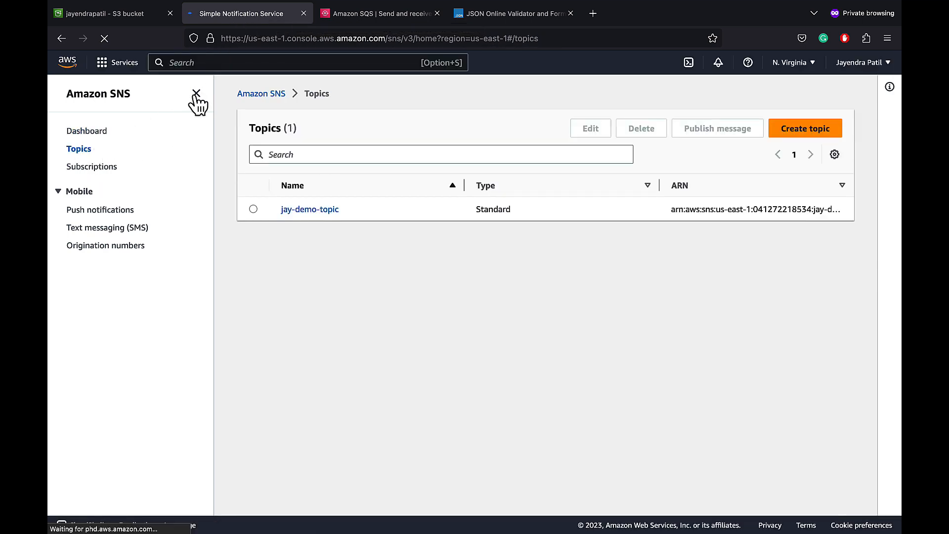
pyautogui.click(195, 96)
pyautogui.click(167, 209)
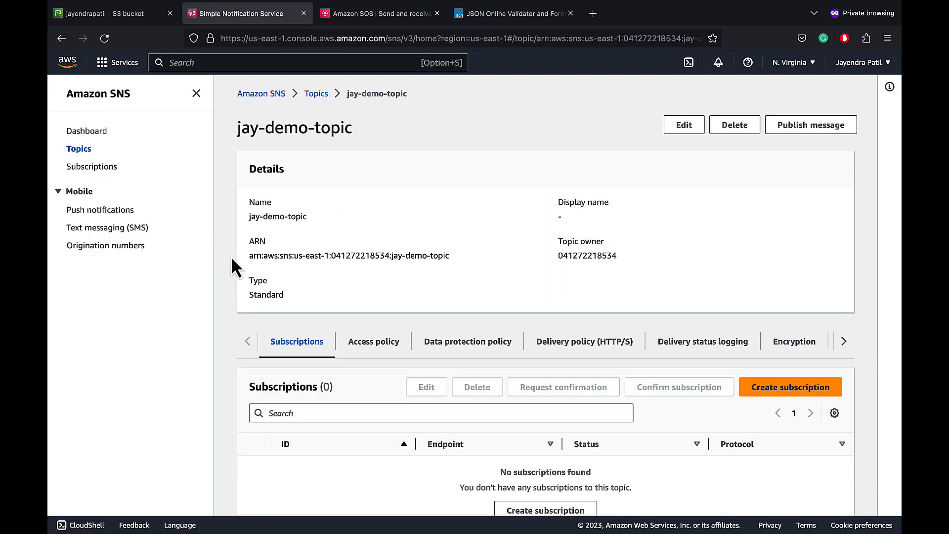
pyautogui.scroll(-1, 231, 259)
pyautogui.click(373, 305)
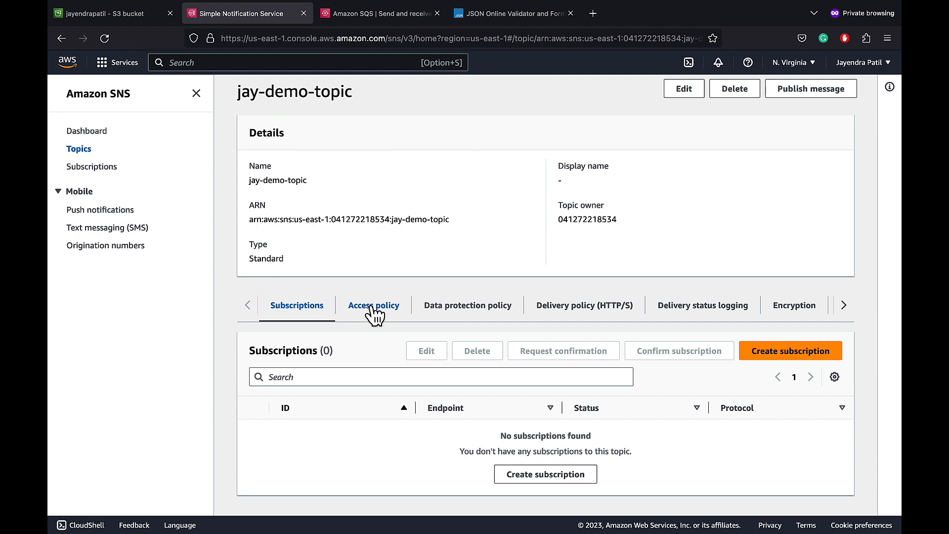
pyautogui.scroll(-5, 369, 306)
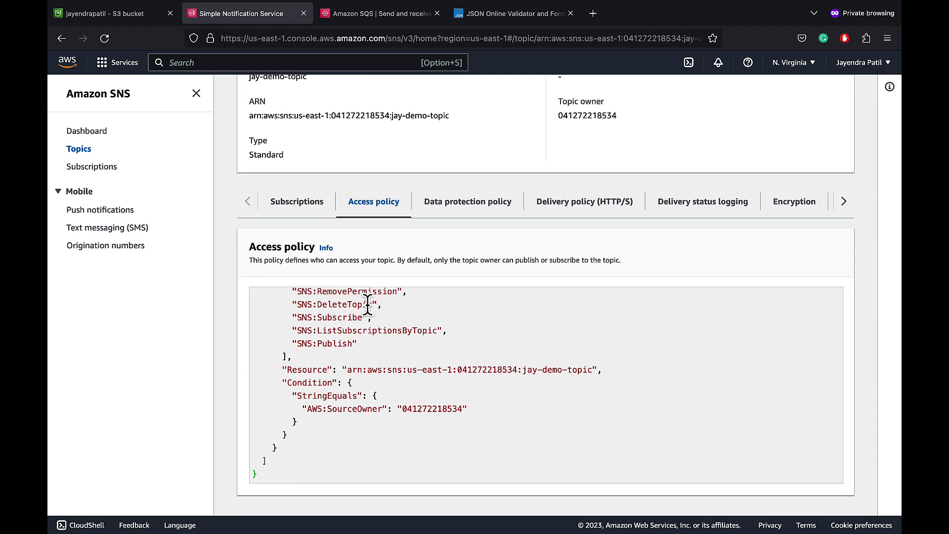
pyautogui.scroll(3, 416, 239)
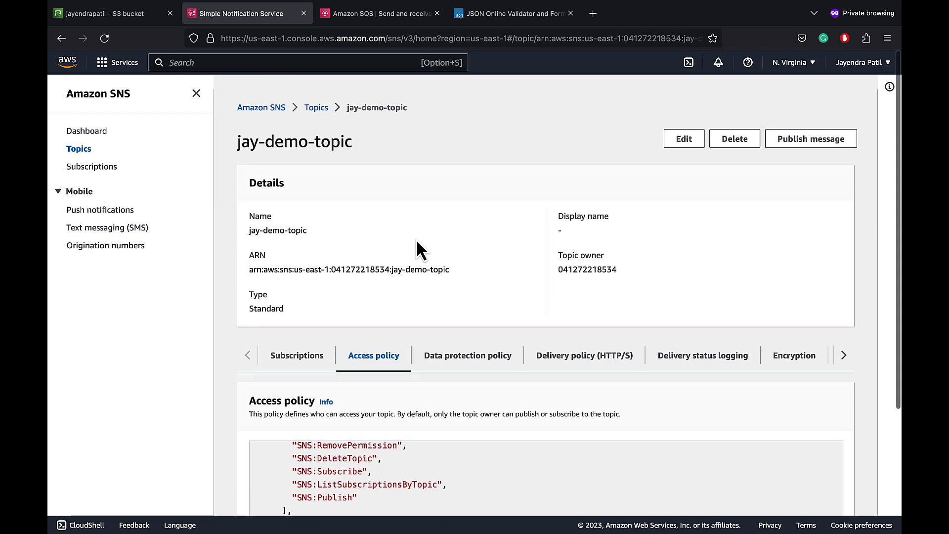
# Add an s3-event_notification statement to jay-demo-topic's access policy, allowing s3.amazonaws.com to perform SNS:Publish on the topic.
pyautogui.click(666, 130)
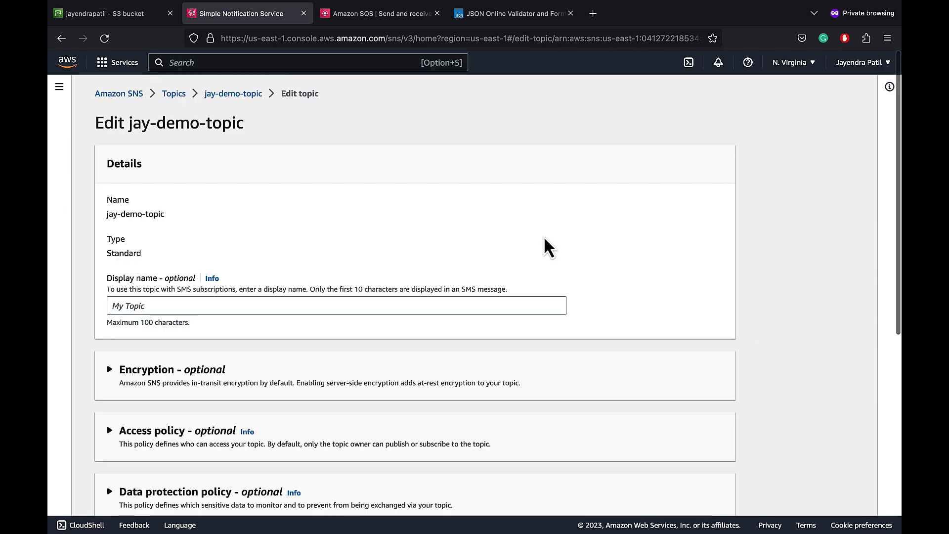
pyautogui.scroll(-3, 544, 236)
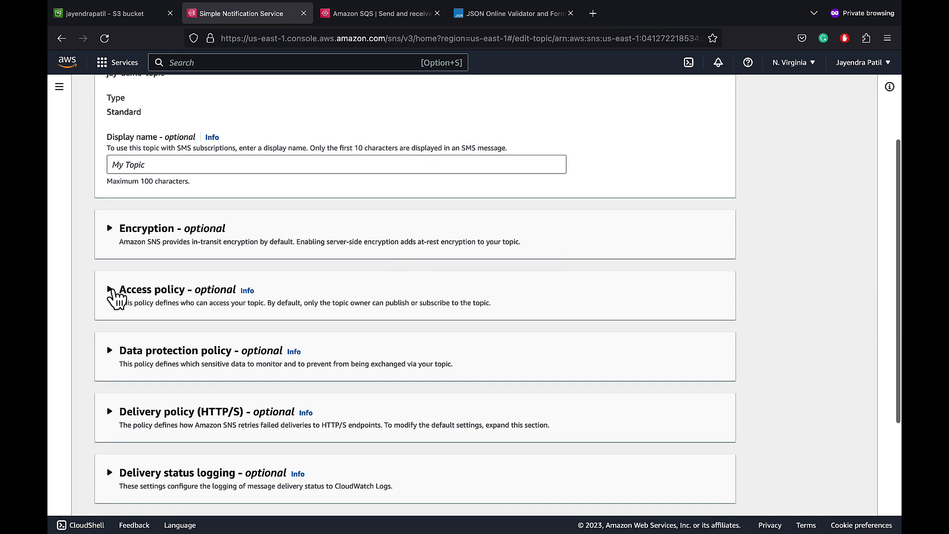
pyautogui.click(113, 290)
pyautogui.scroll(-6, 456, 399)
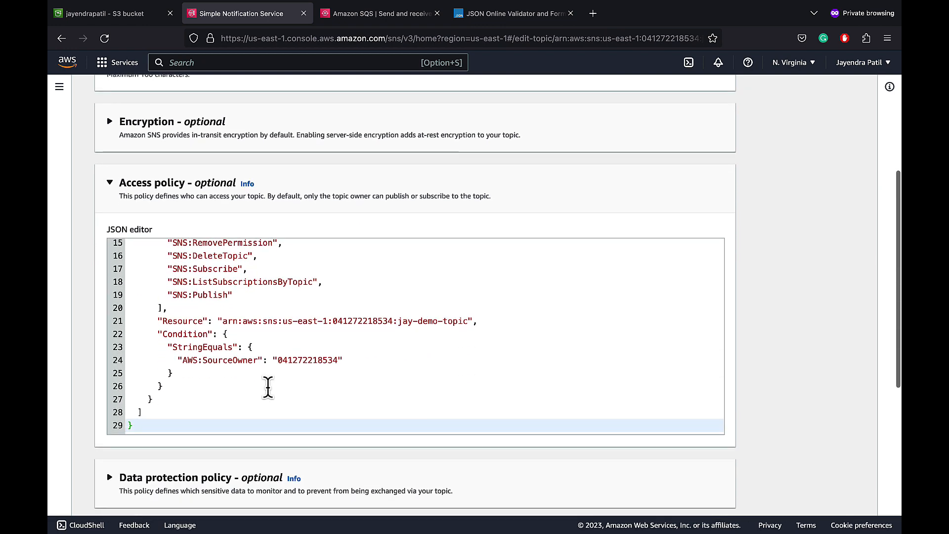
pyautogui.click(265, 395)
pyautogui.write(',')
pyautogui.press('Return')
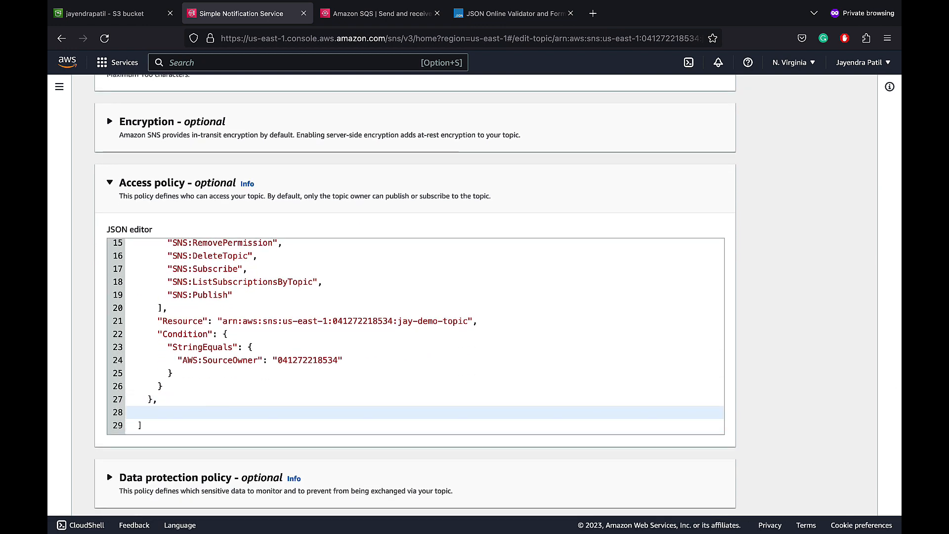
pyautogui.press('super+v')
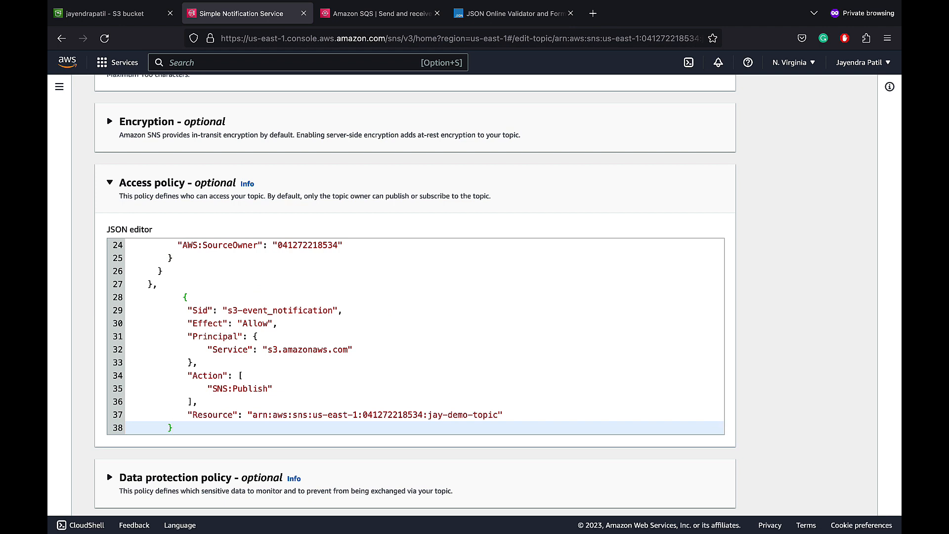
# Review the added policy statement and save the changes to jay-demo-topic.
pyautogui.scroll(-1, 415, 336)
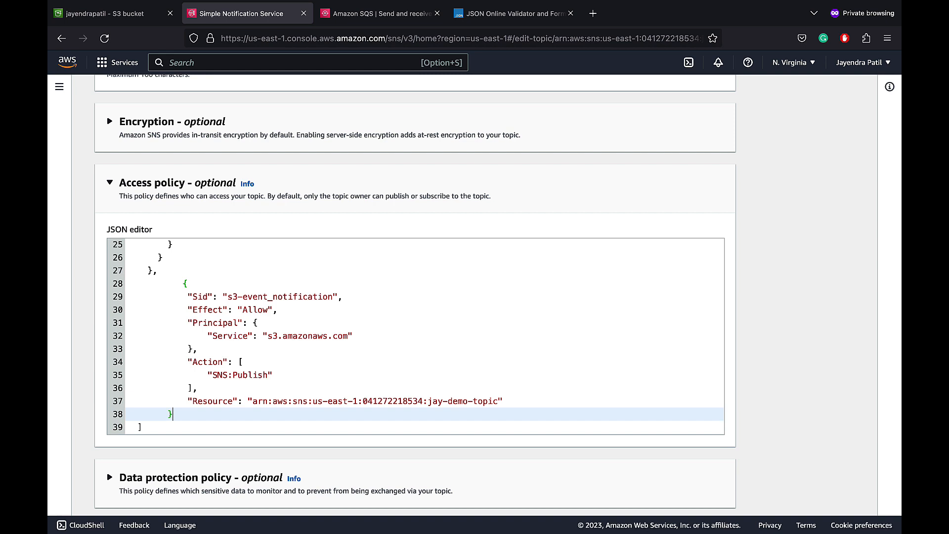
pyautogui.scroll(-1, 415, 336)
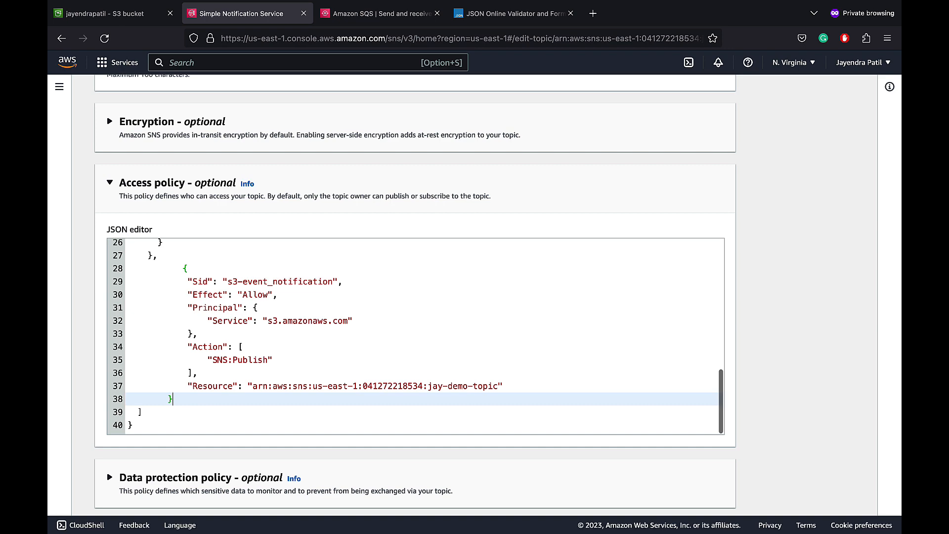
pyautogui.scroll(-6, 408, 426)
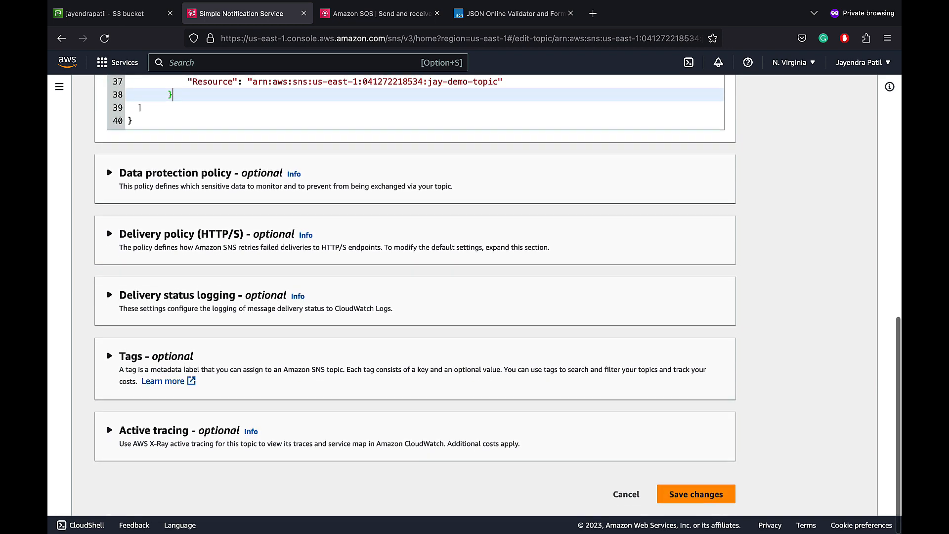
pyautogui.click(681, 497)
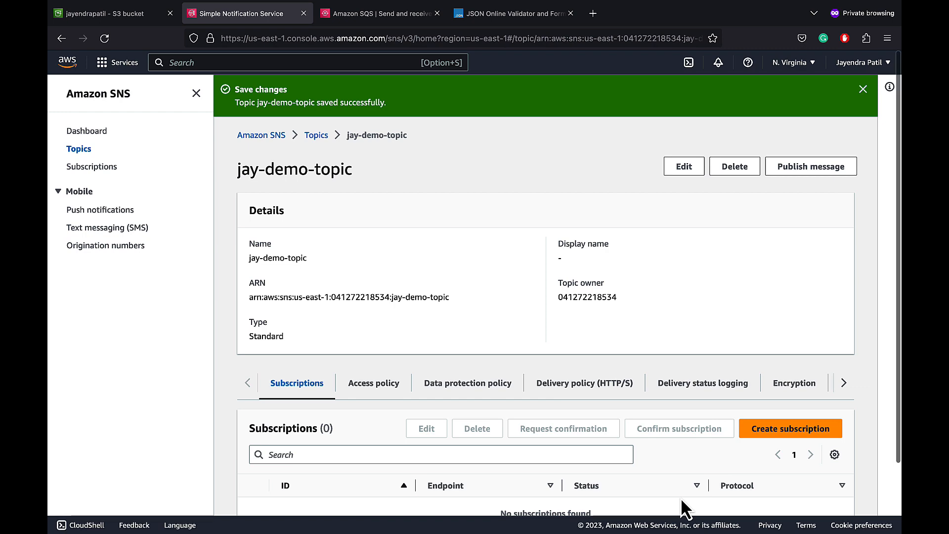
# Switch to Amazon SQS and go back to the details page of jay-demo-queue.
pyautogui.click(373, 16)
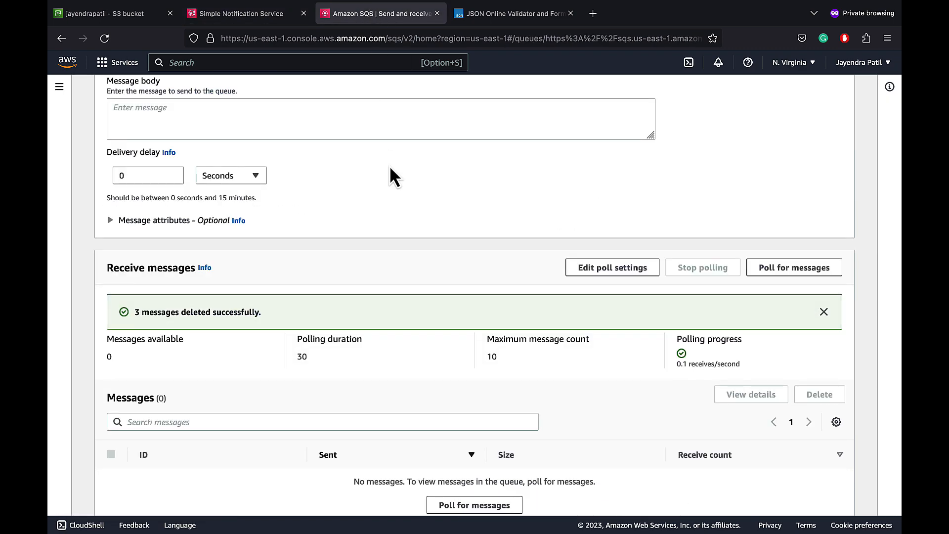
pyautogui.scroll(3, 389, 165)
pyautogui.click(251, 97)
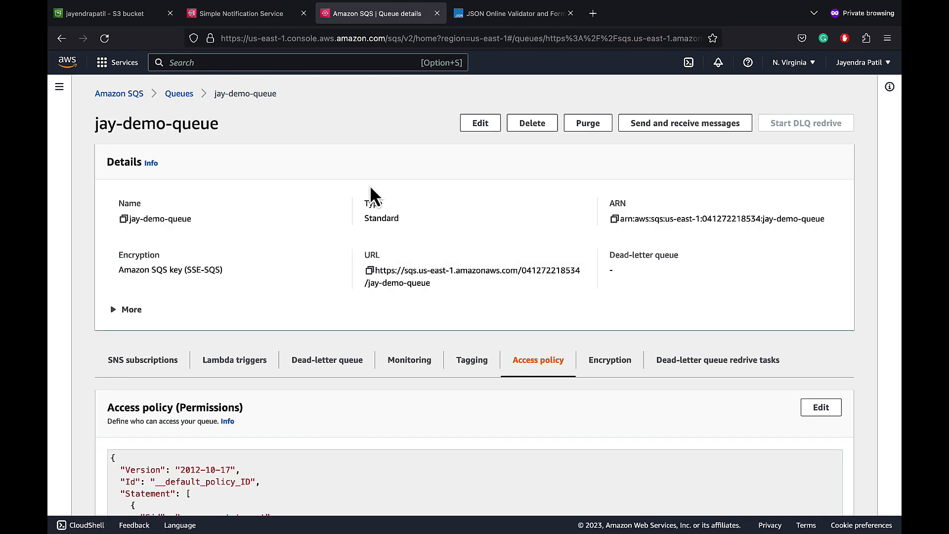
# Add an sns-to-sqs statement to the queue's access policy, allowing sqs:SendMessage to jay-demo-queue when aws:SourceArn is jay-demo-topic's ARN.
pyautogui.scroll(-3, 438, 247)
pyautogui.click(812, 286)
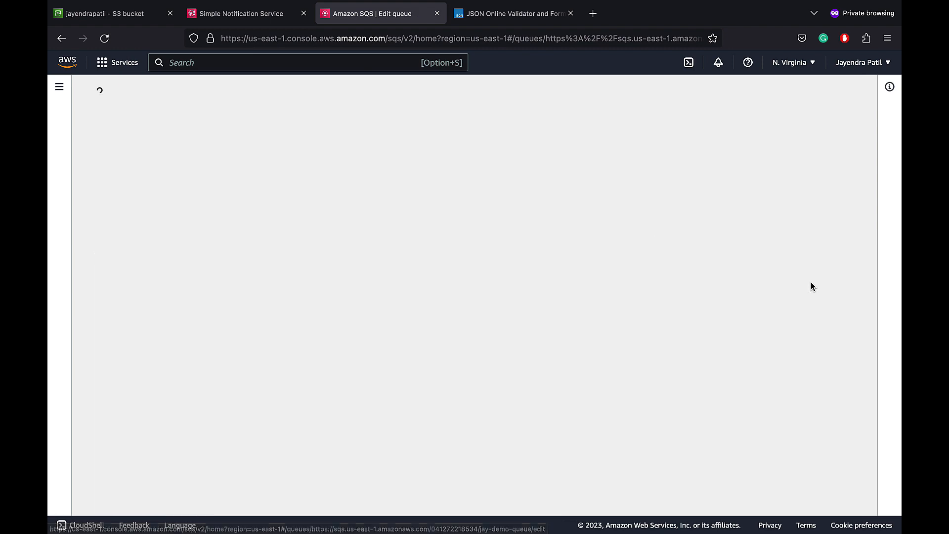
pyautogui.scroll(-10, 737, 285)
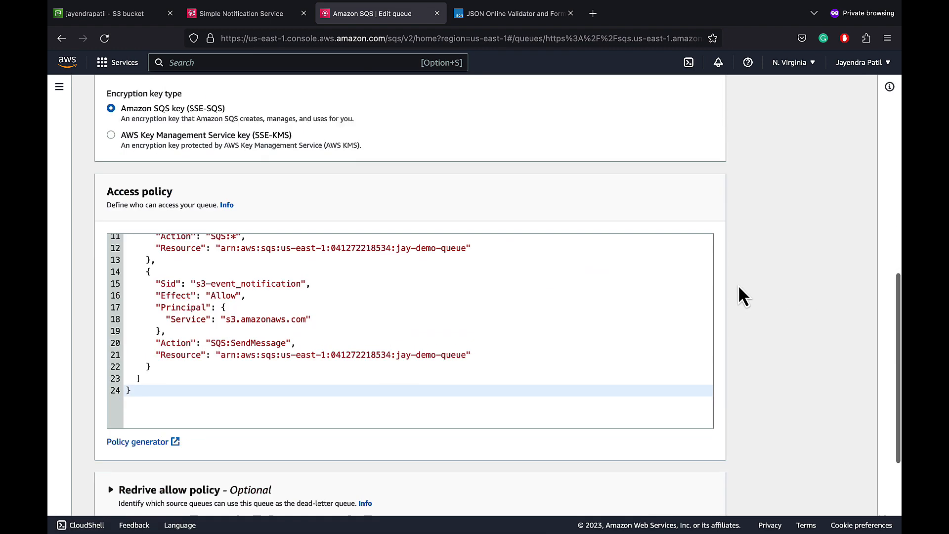
pyautogui.click(250, 360)
pyautogui.write(',')
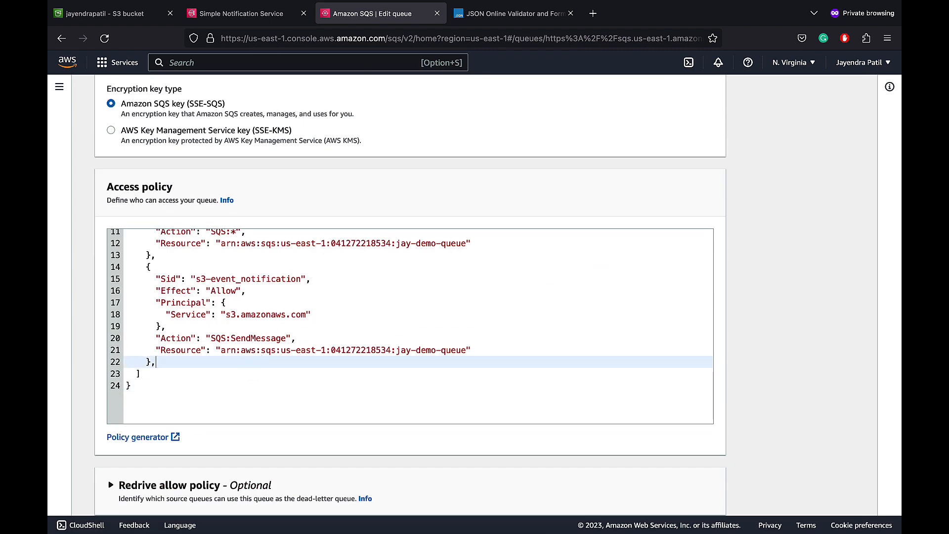
pyautogui.press('Return')
pyautogui.press('super+v')
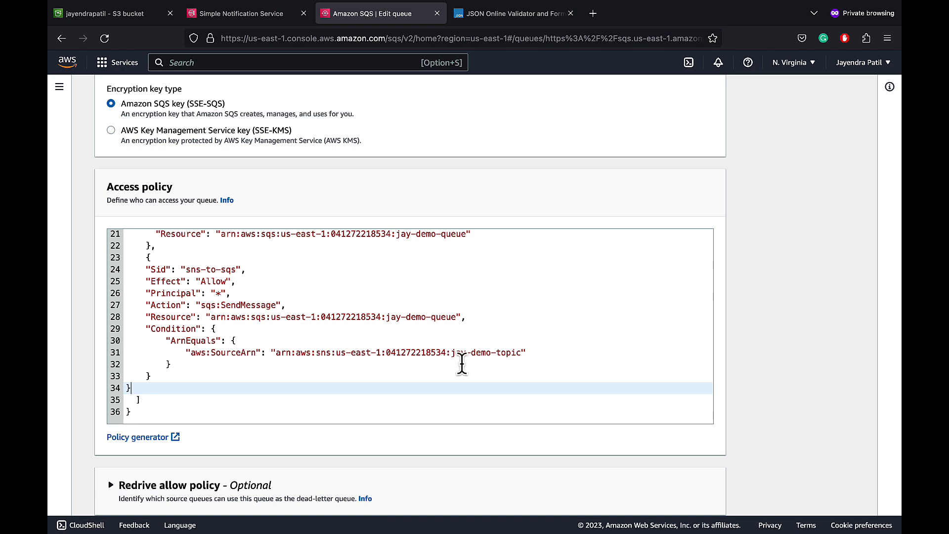
# Save the jay-demo-queue configuration and dismiss the success notice.
pyautogui.scroll(-5, 462, 365)
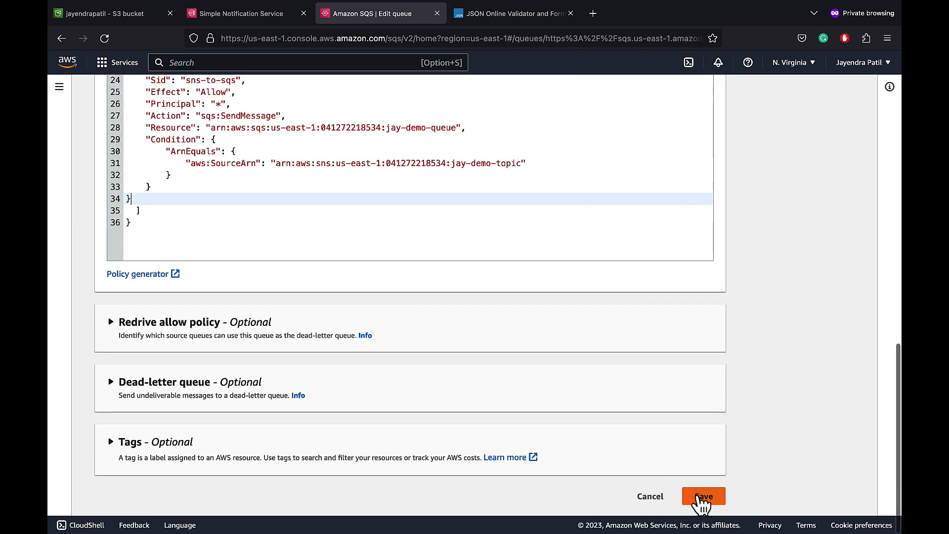
pyautogui.click(698, 497)
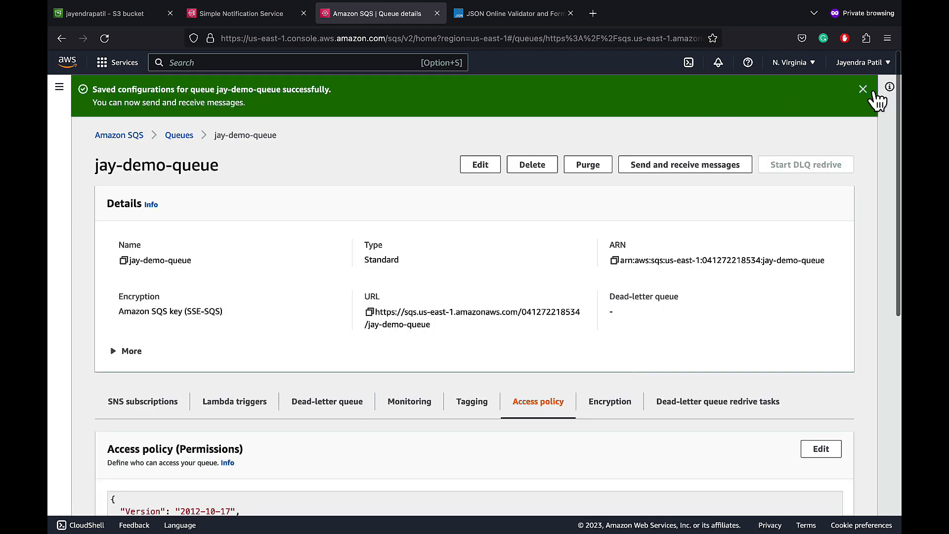
pyautogui.click(864, 88)
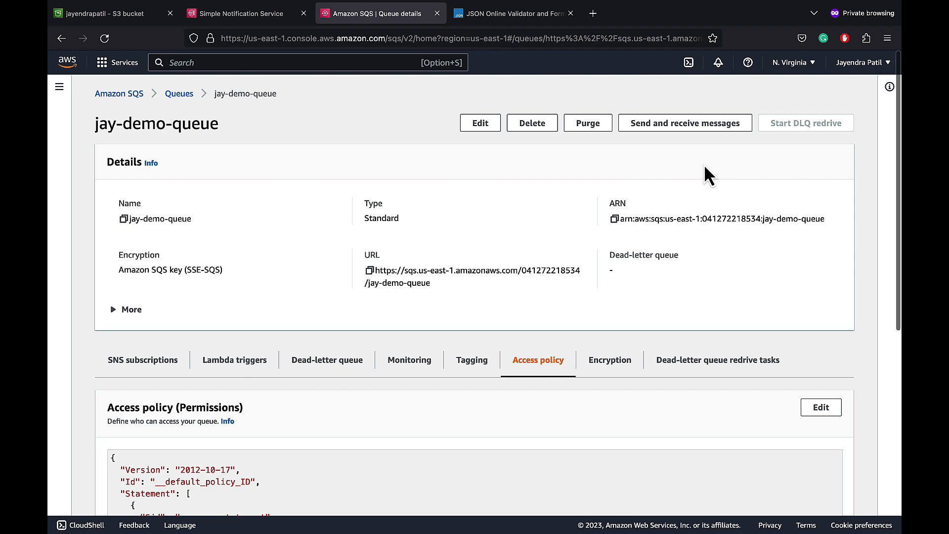
# Switch to Amazon SNS and create a jay-demo-topic subscription with protocol Amazon SQS and endpoint jay-demo-queue, dismissing the success notice.
pyautogui.click(244, 15)
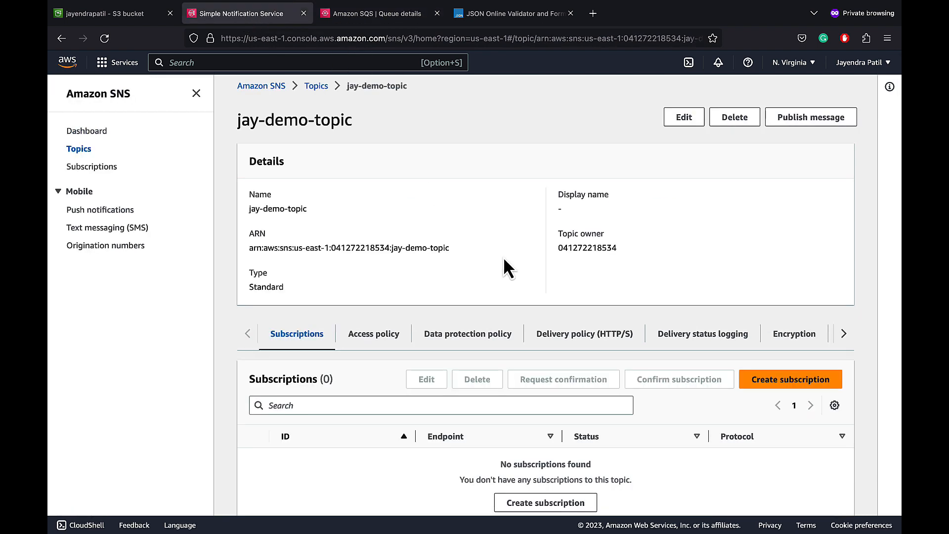
pyautogui.click(771, 383)
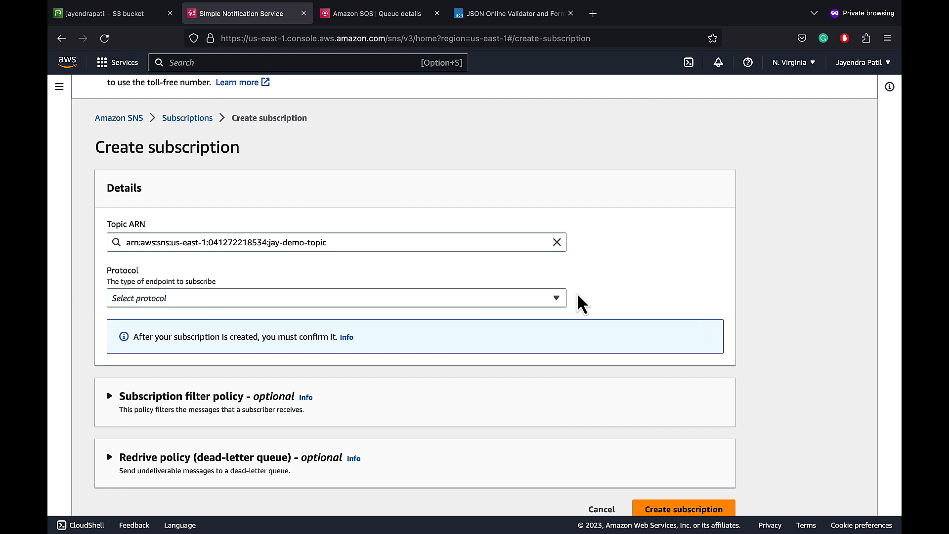
pyautogui.click(557, 303)
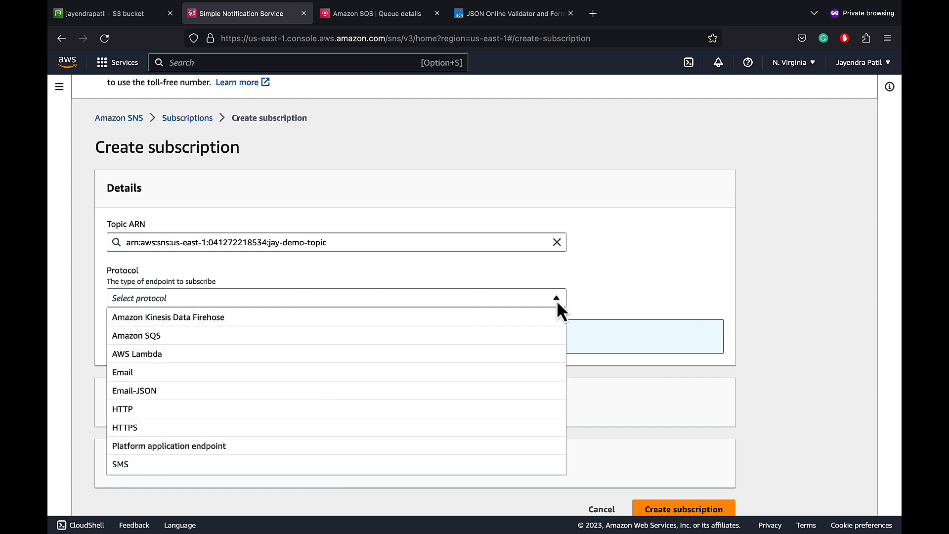
pyautogui.click(553, 335)
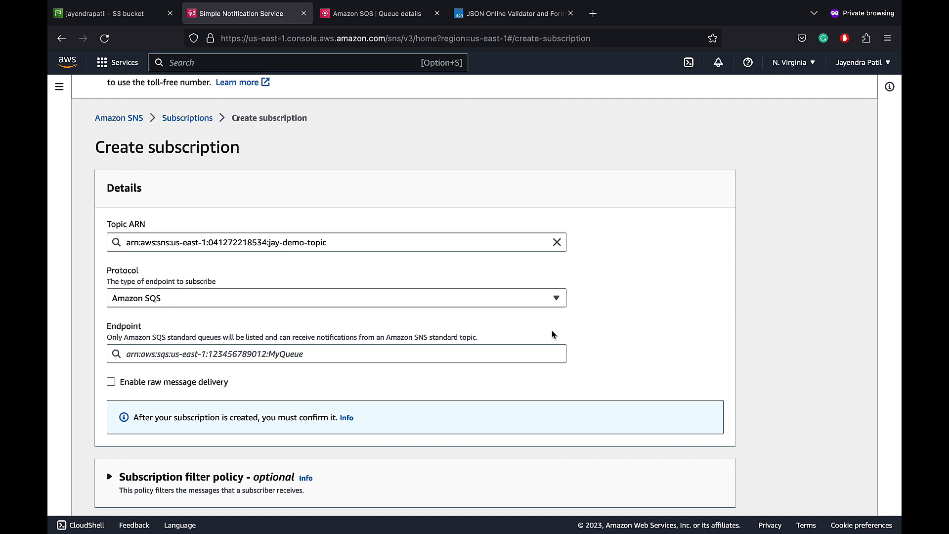
pyautogui.click(538, 353)
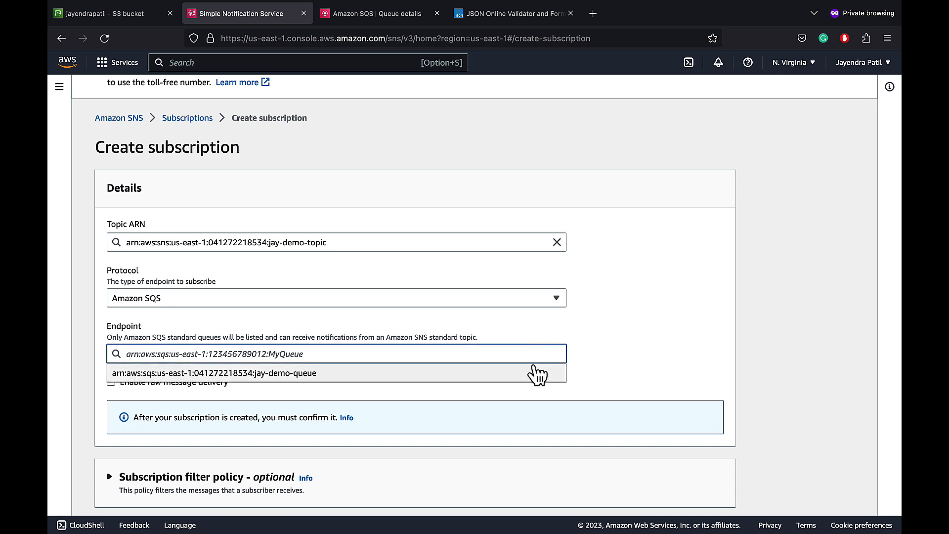
pyautogui.click(535, 373)
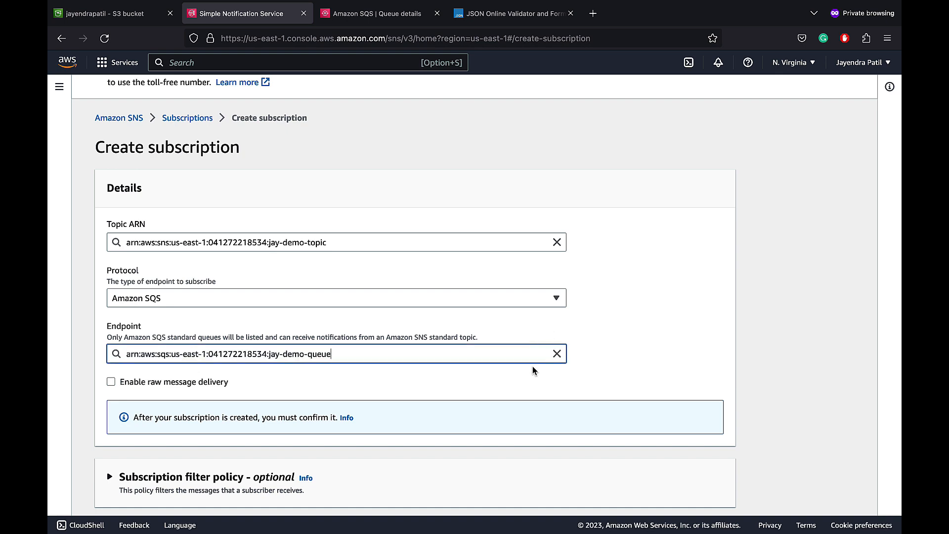
pyautogui.scroll(-3, 663, 380)
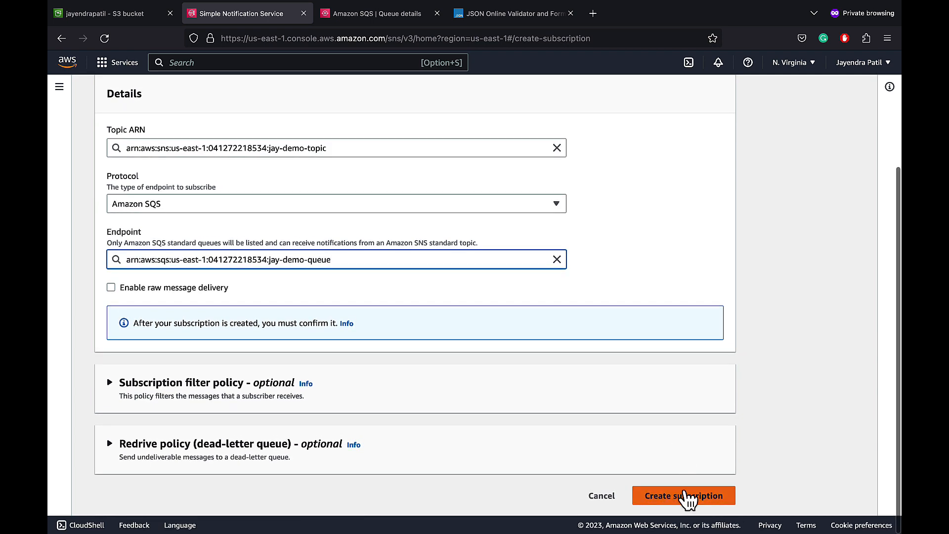
pyautogui.click(683, 494)
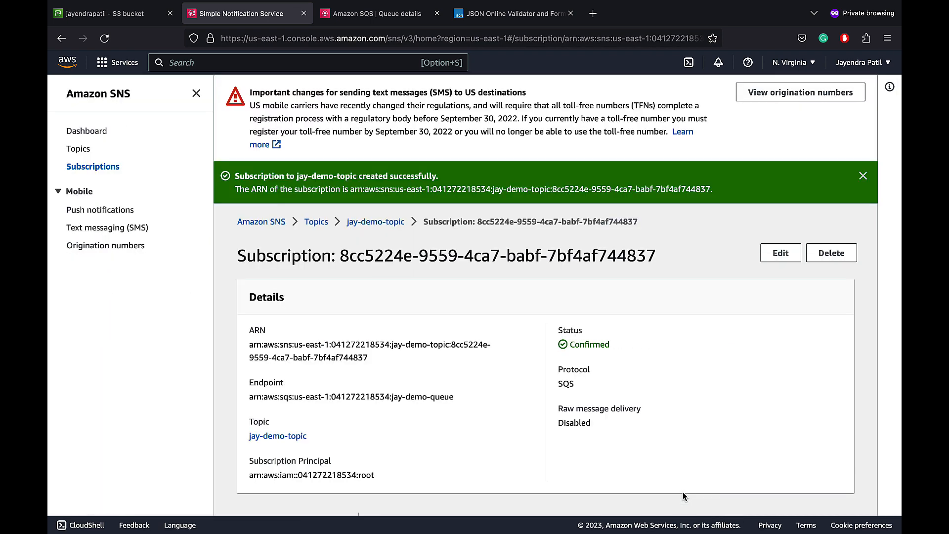
pyautogui.click(863, 176)
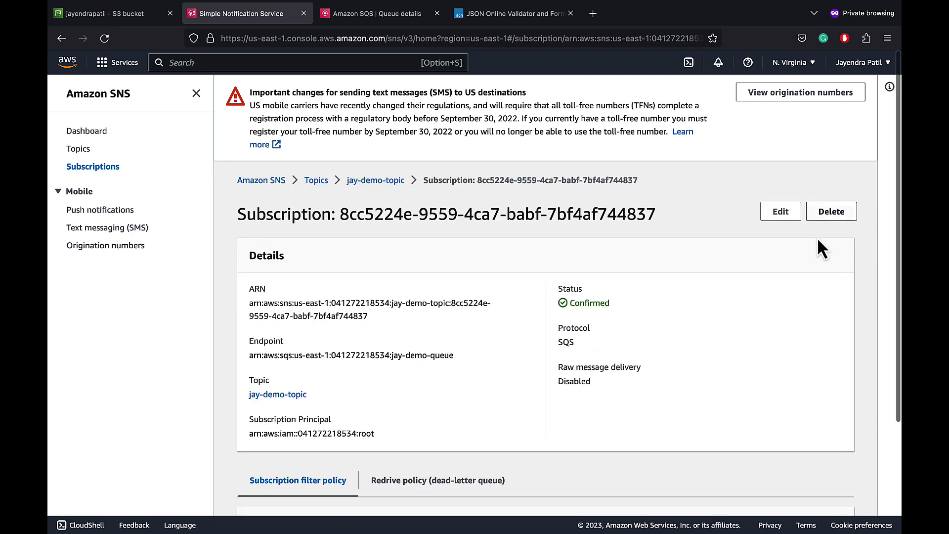
# Return to the S3 bucket and start a new event notification named s3-event-notification-sns with the prefix sns/.
pyautogui.click(135, 20)
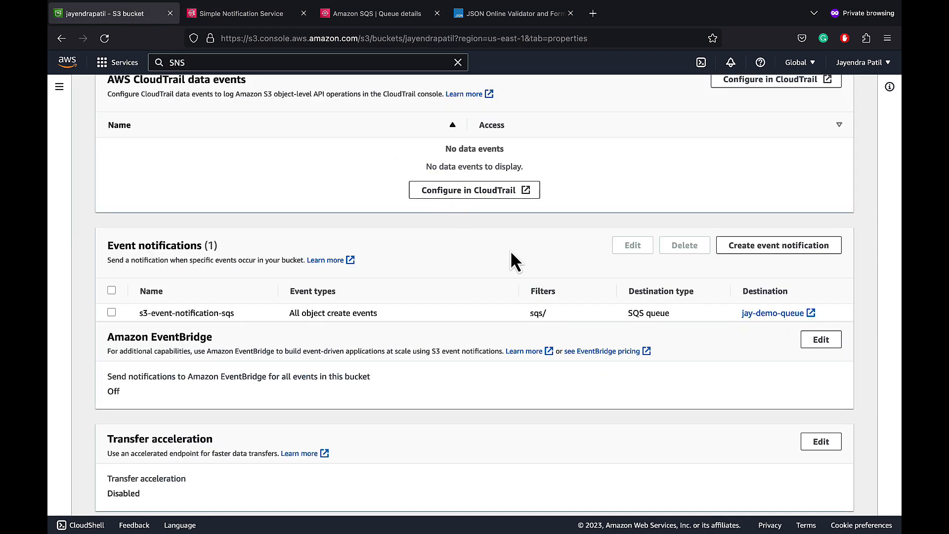
pyautogui.click(751, 246)
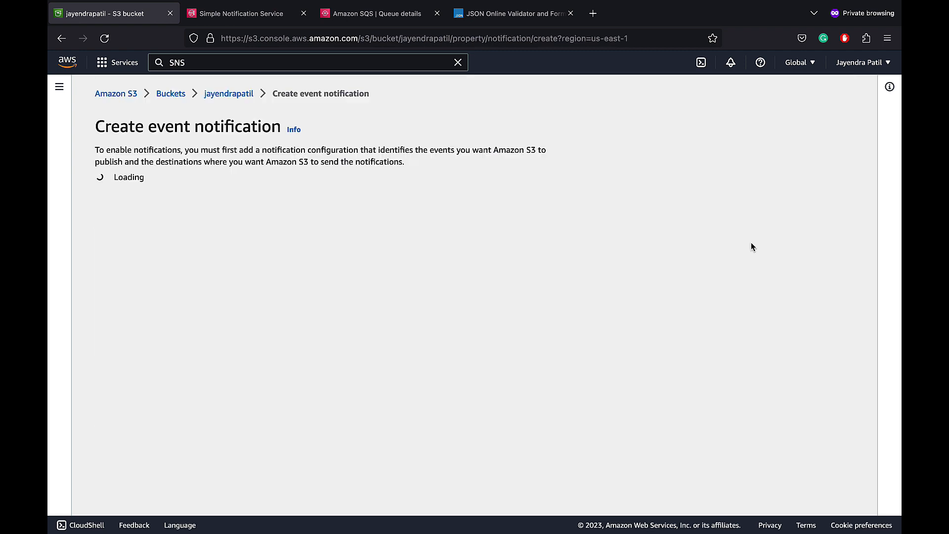
pyautogui.click(280, 239)
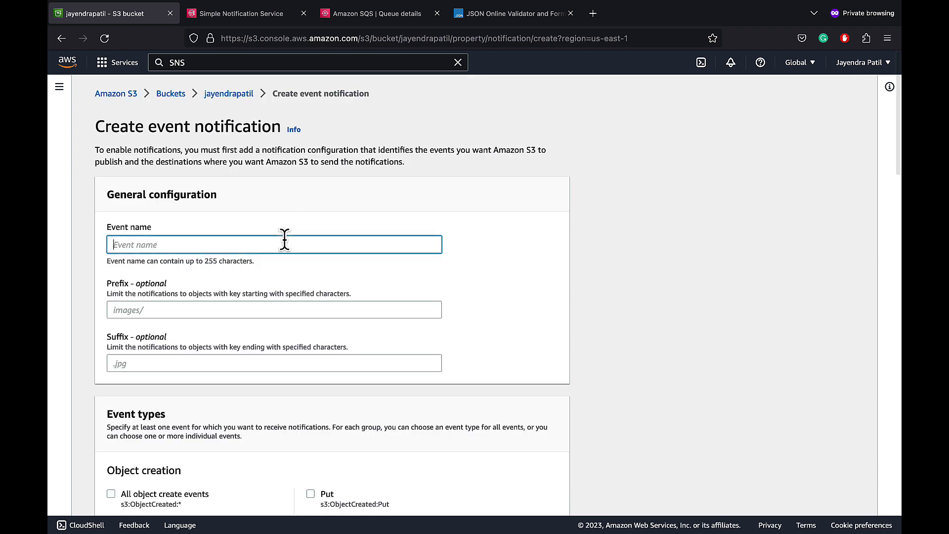
pyautogui.write('s3-even')
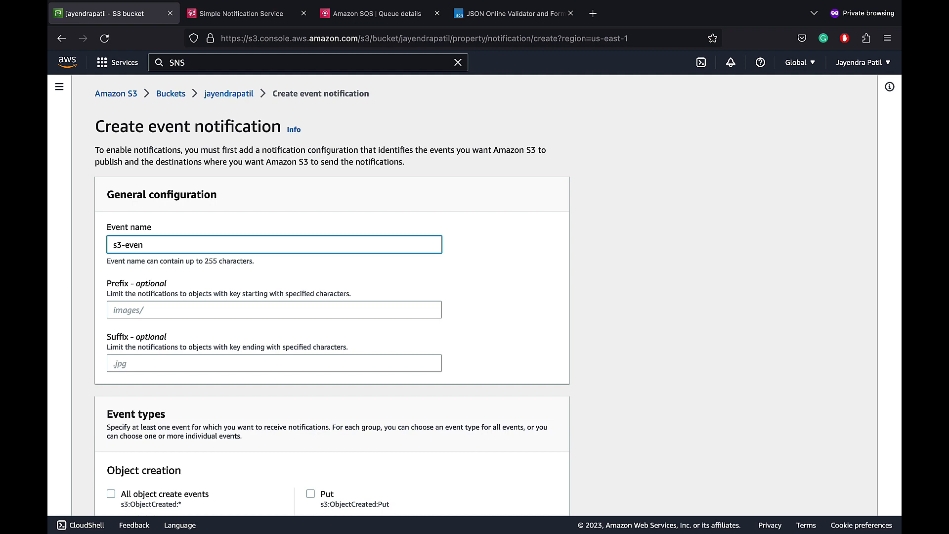
pyautogui.write('t-notification-sns')
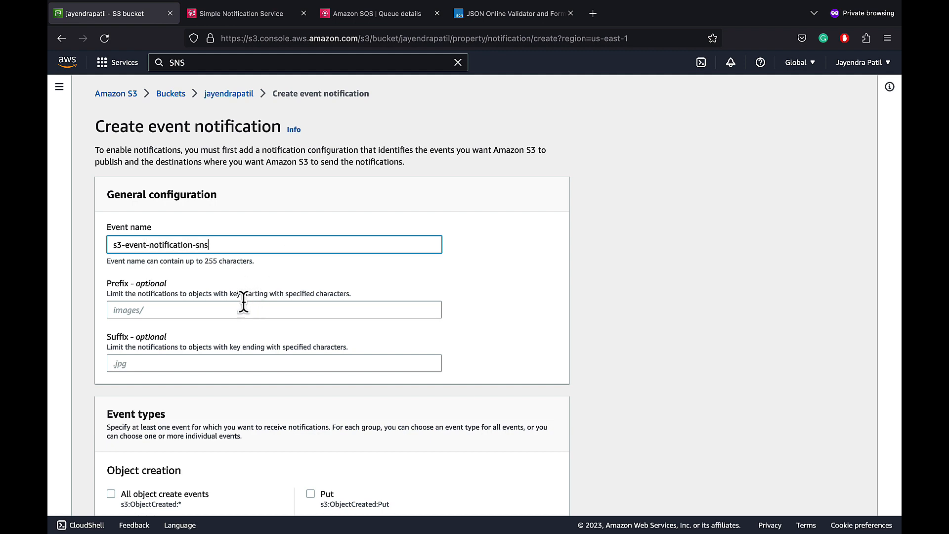
pyautogui.click(246, 309)
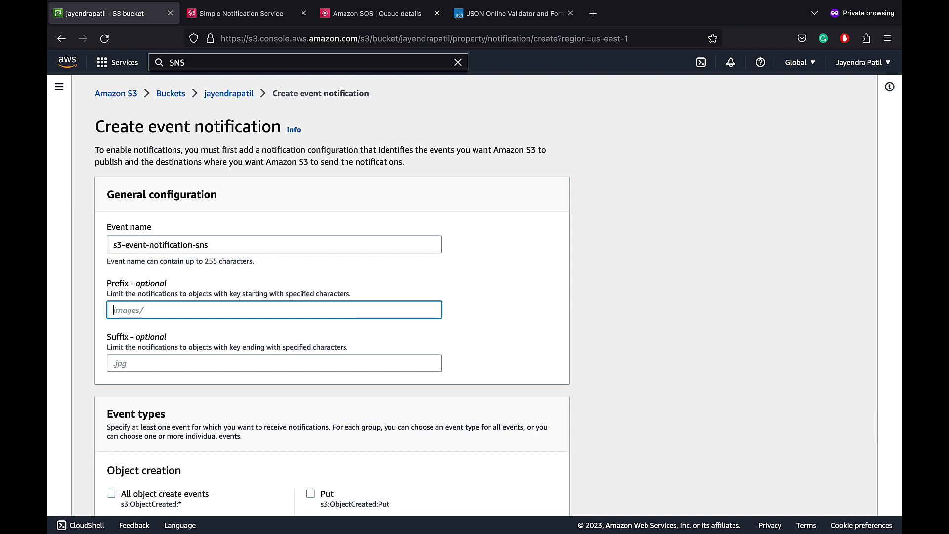
pyautogui.write('sns/')
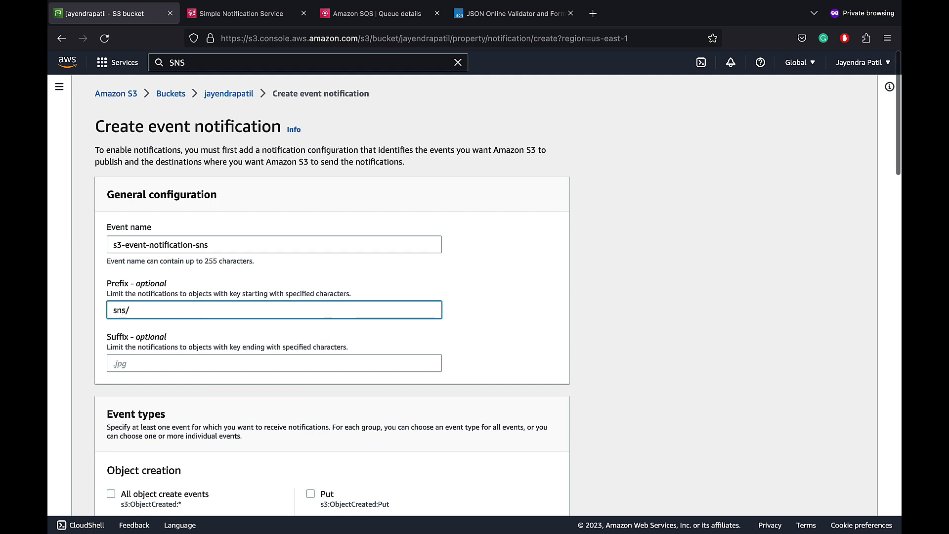
# Enable all object create events, set the destination to SNS topic jay-demo-topic, and save the event notification.
pyautogui.click(487, 315)
pyautogui.scroll(-3, 487, 316)
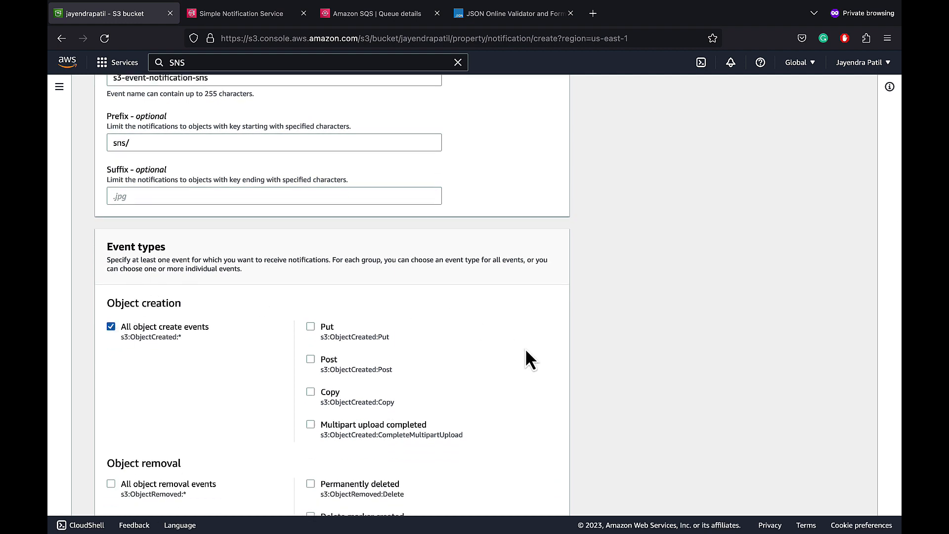
pyautogui.scroll(-6, 525, 351)
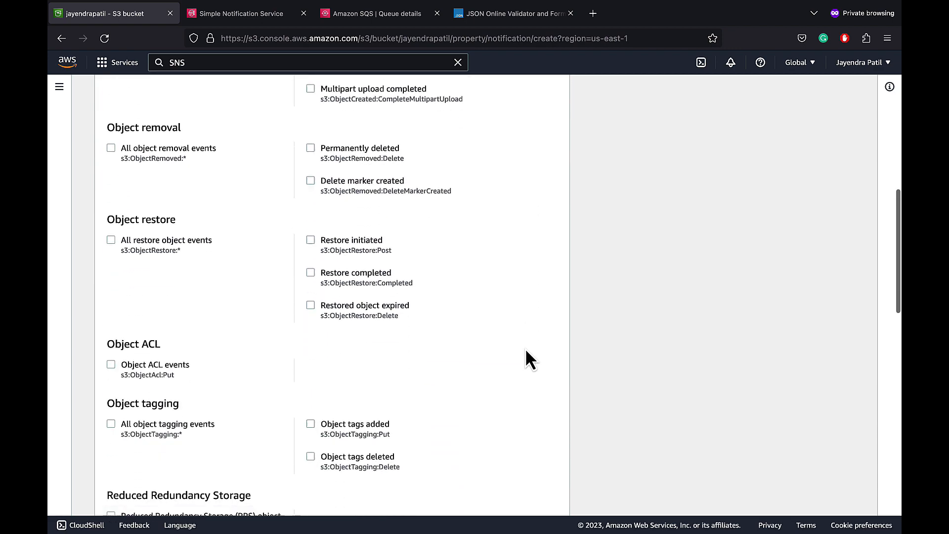
pyautogui.scroll(-8, 525, 351)
pyautogui.scroll(-5, 525, 350)
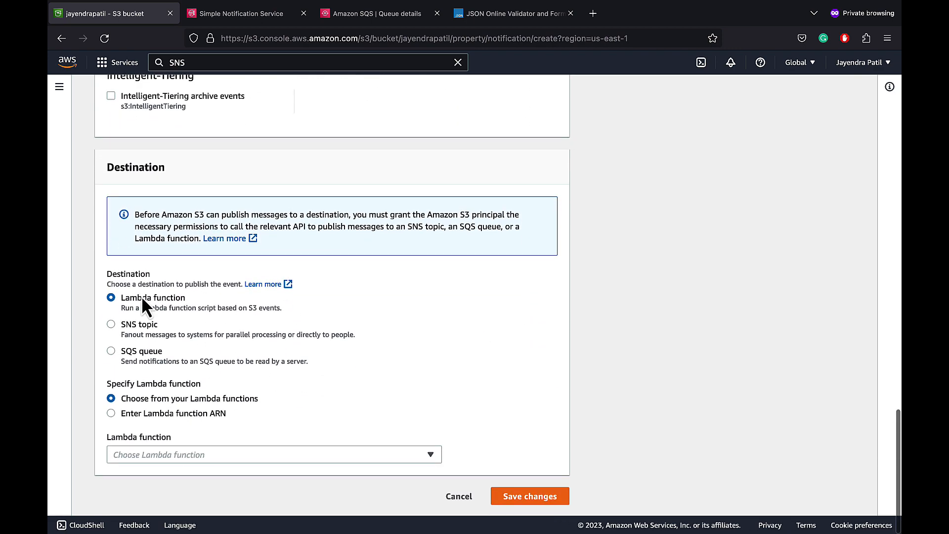
pyautogui.click(112, 324)
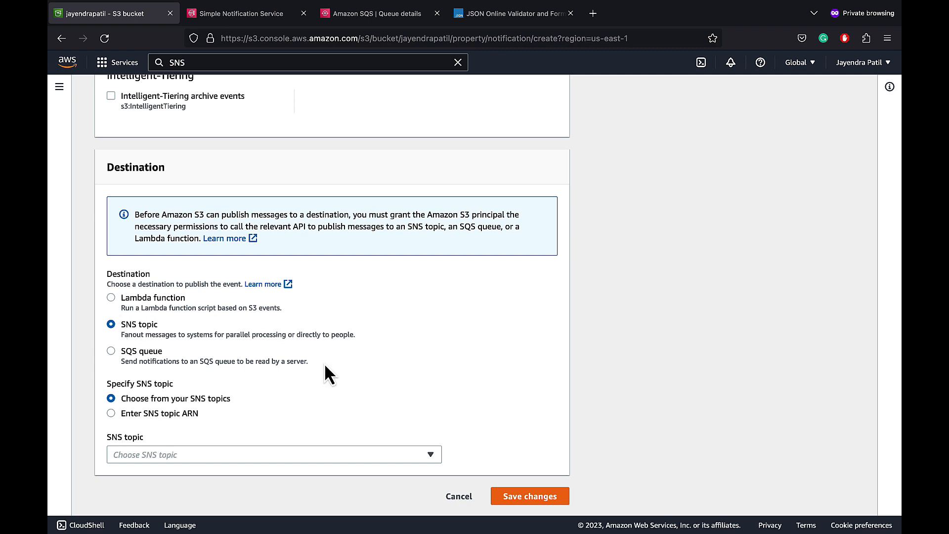
pyautogui.click(428, 453)
pyautogui.click(417, 487)
pyautogui.click(537, 498)
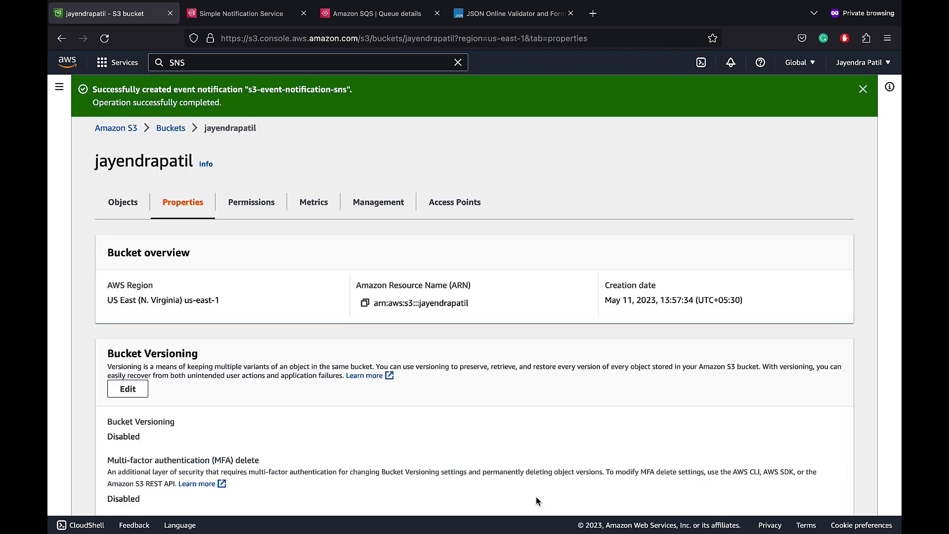
pyautogui.scroll(-15, 666, 250)
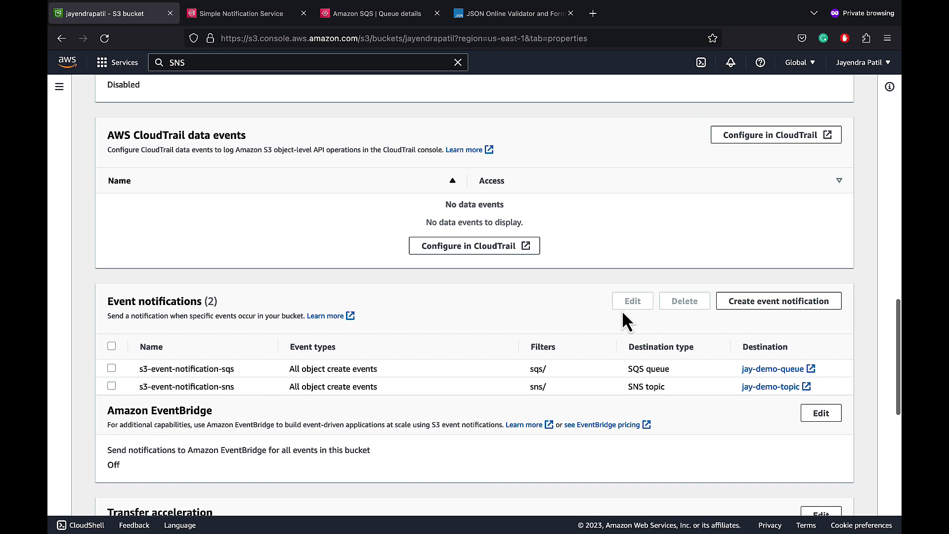
# Create a folder named sns among the bucket's objects, keeping Amazon S3 managed keys (SSE-S3) encryption.
pyautogui.scroll(15, 622, 310)
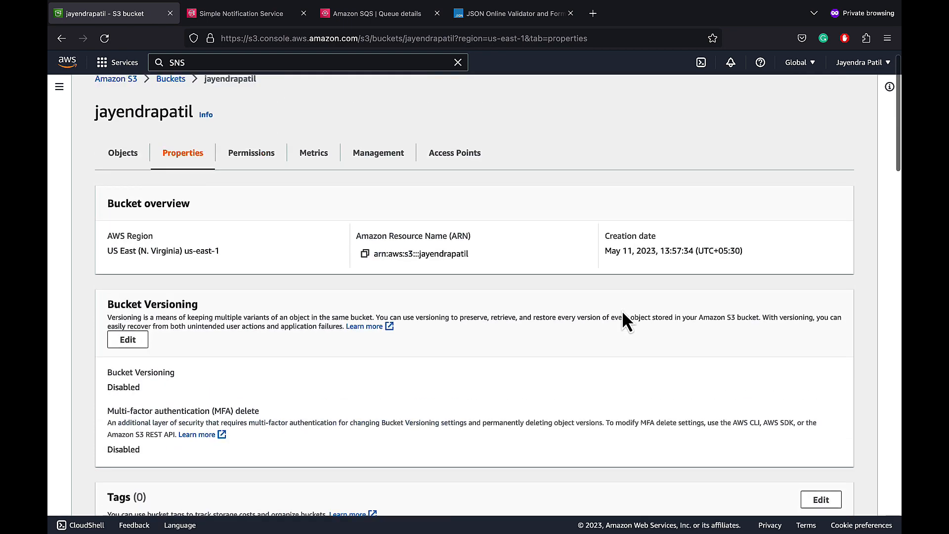
pyautogui.click(142, 168)
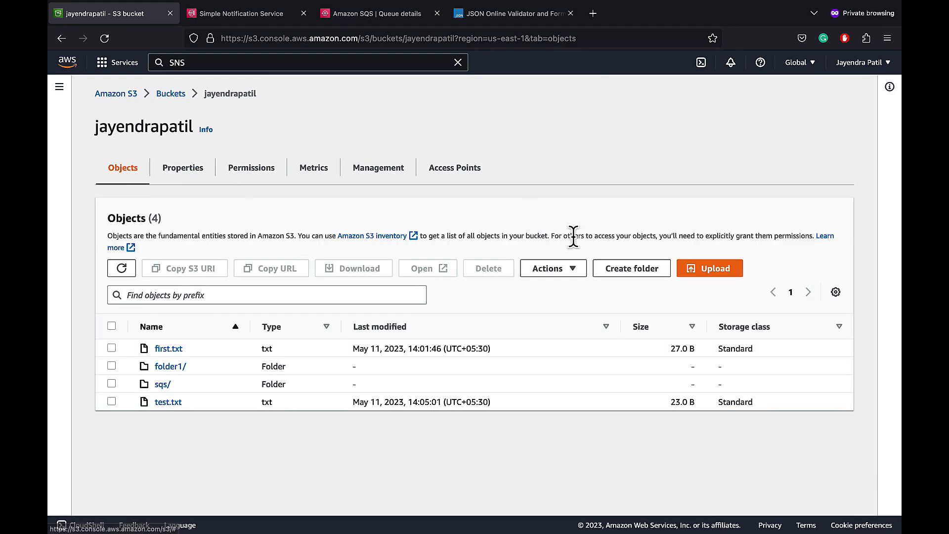
pyautogui.click(635, 270)
pyautogui.write('sm')
pyautogui.scroll(-2, 633, 273)
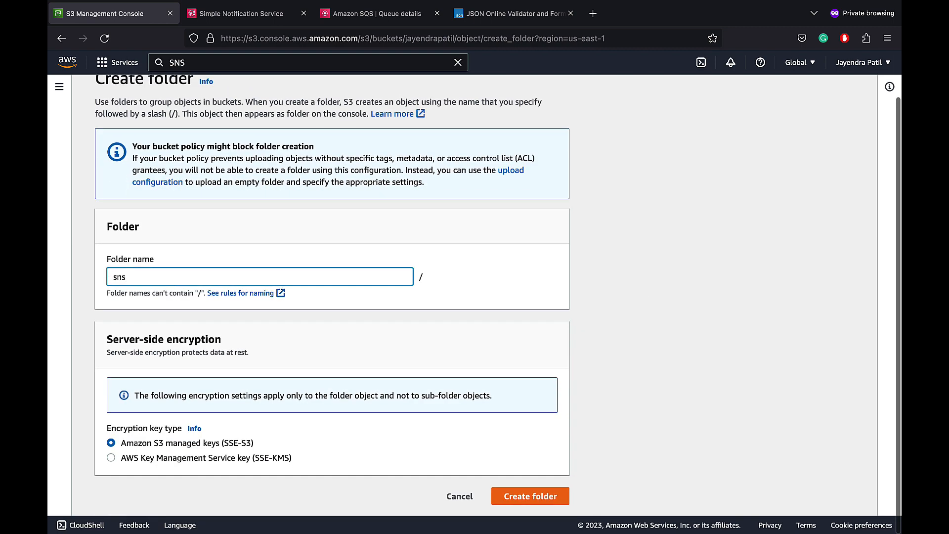
pyautogui.click(538, 496)
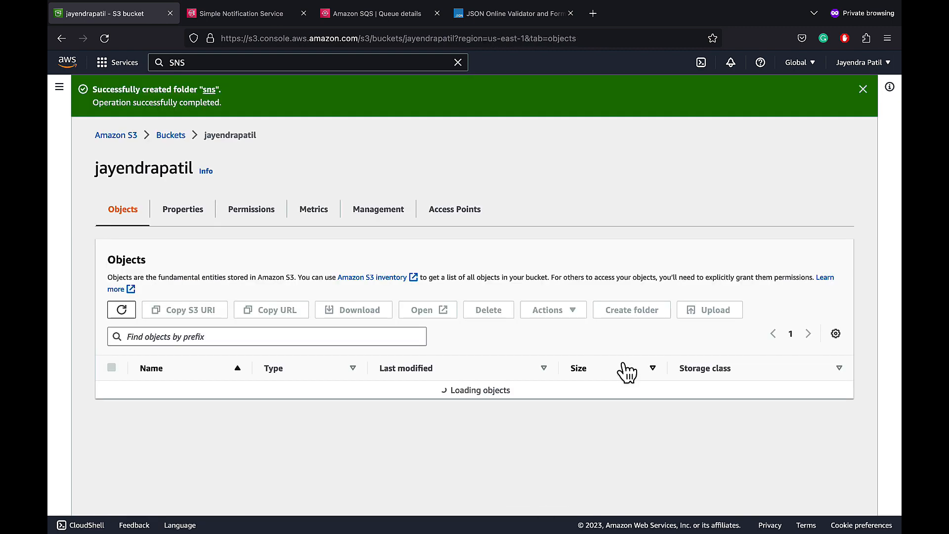
# Upload sns_testing.txt from the local s3 folder into the bucket's sns/ folder and close the upload status.
pyautogui.click(163, 426)
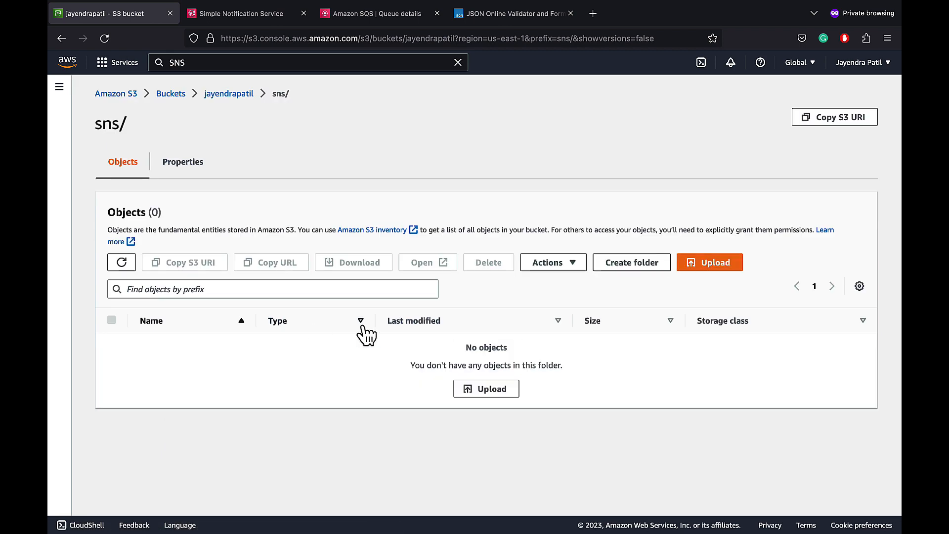
pyautogui.click(710, 262)
pyautogui.click(470, 241)
pyautogui.click(296, 143)
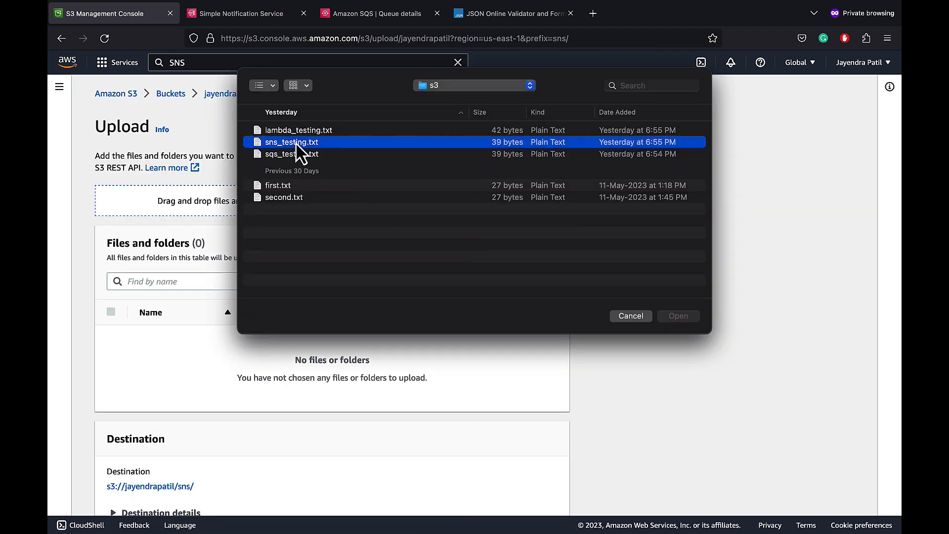
pyautogui.click(680, 317)
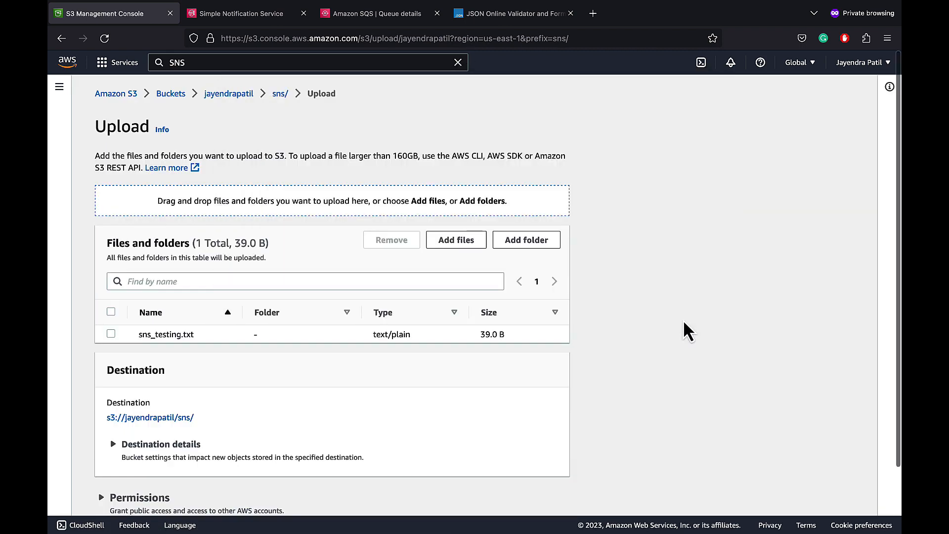
pyautogui.scroll(-3, 683, 319)
pyautogui.click(539, 493)
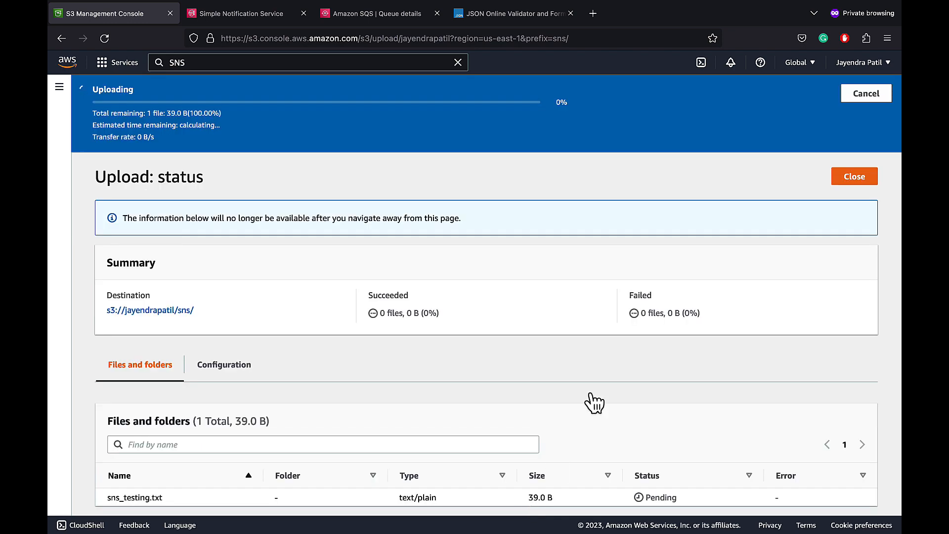
pyautogui.click(854, 141)
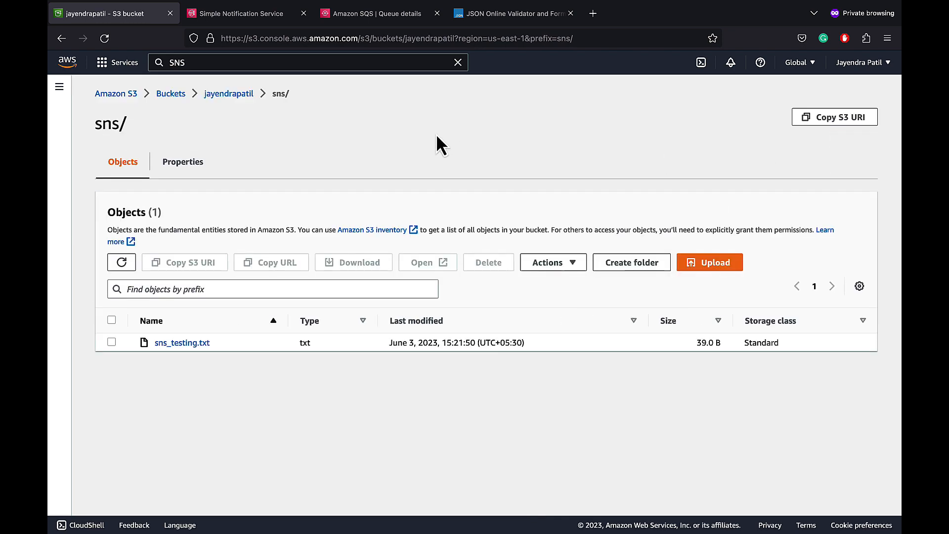
# Switch to Amazon SQS and poll jay-demo-queue for messages to check the received notifications.
pyautogui.click(379, 22)
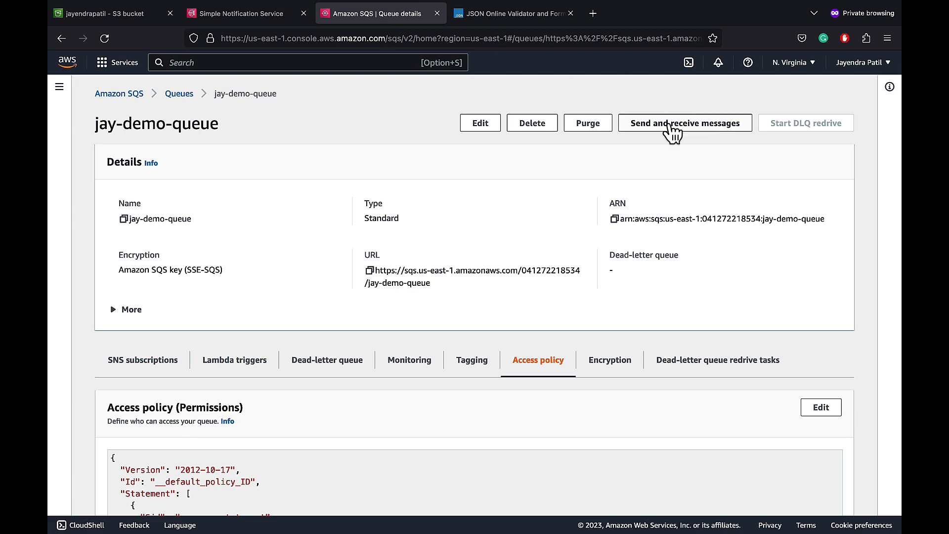
pyautogui.click(669, 123)
pyautogui.scroll(-5, 726, 257)
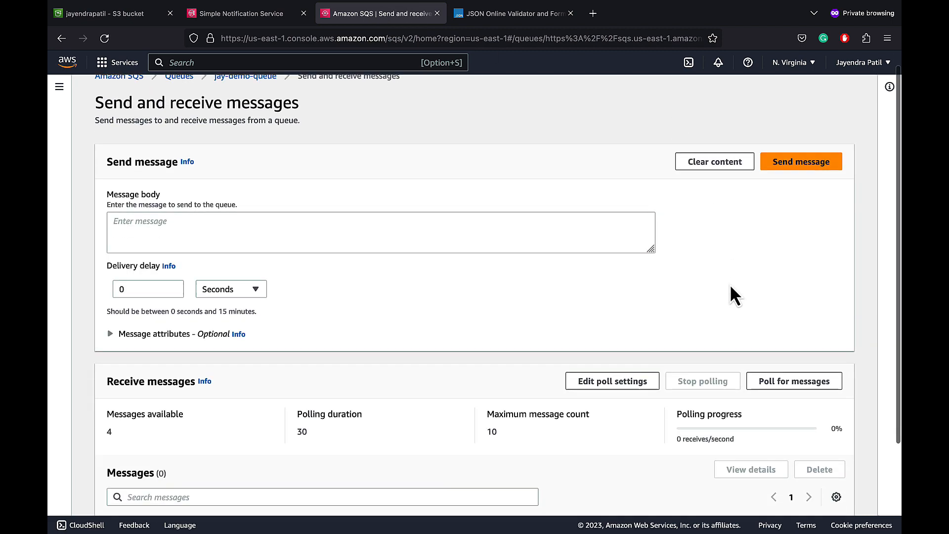
pyautogui.click(771, 275)
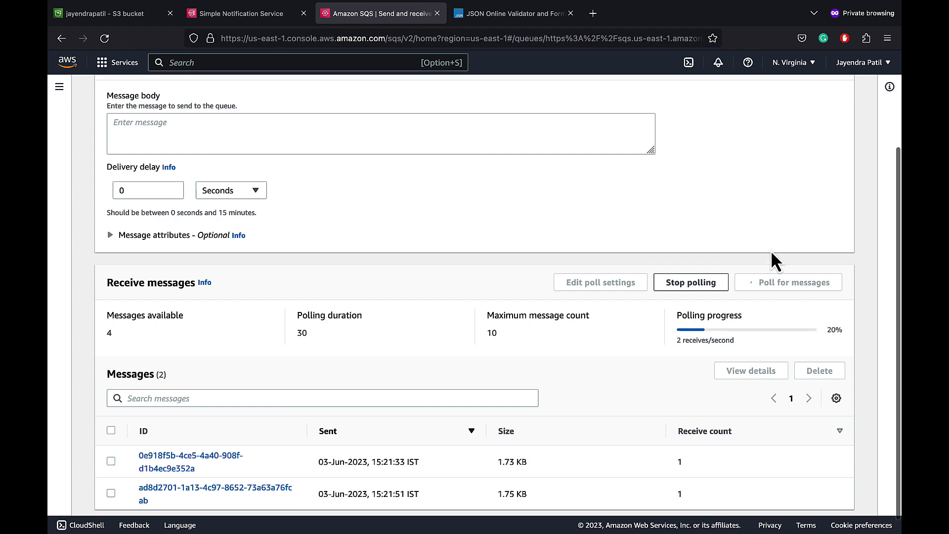
pyautogui.scroll(-3, 771, 253)
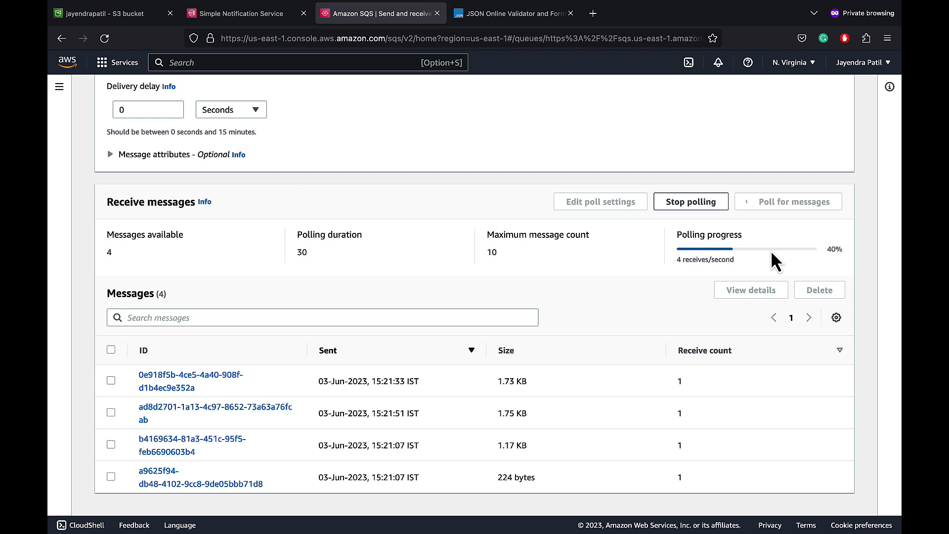
# Open the 1.75 KB message's body, enlarge its text area, and highlight the object key sns/sns_testing.txt.
pyautogui.click(254, 408)
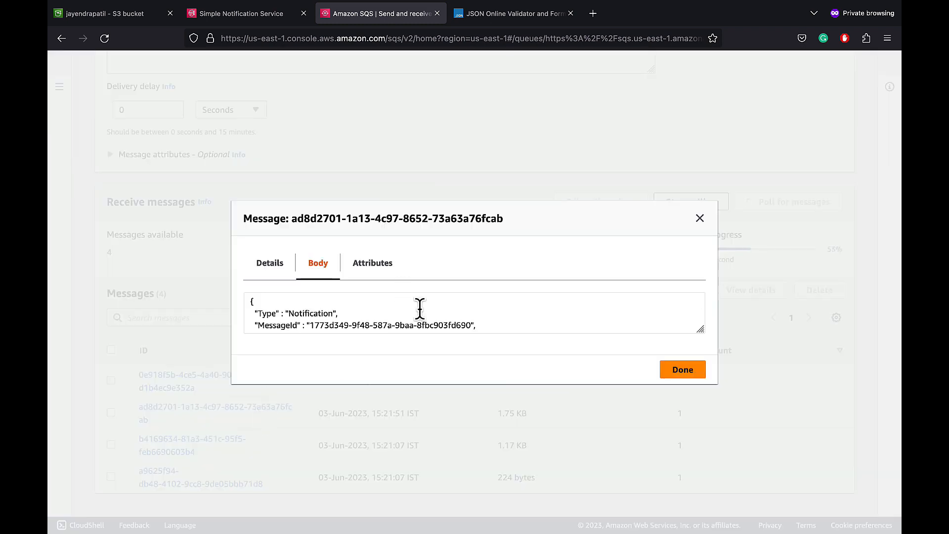
pyautogui.moveTo(705, 333); pyautogui.dragTo(727, 512)
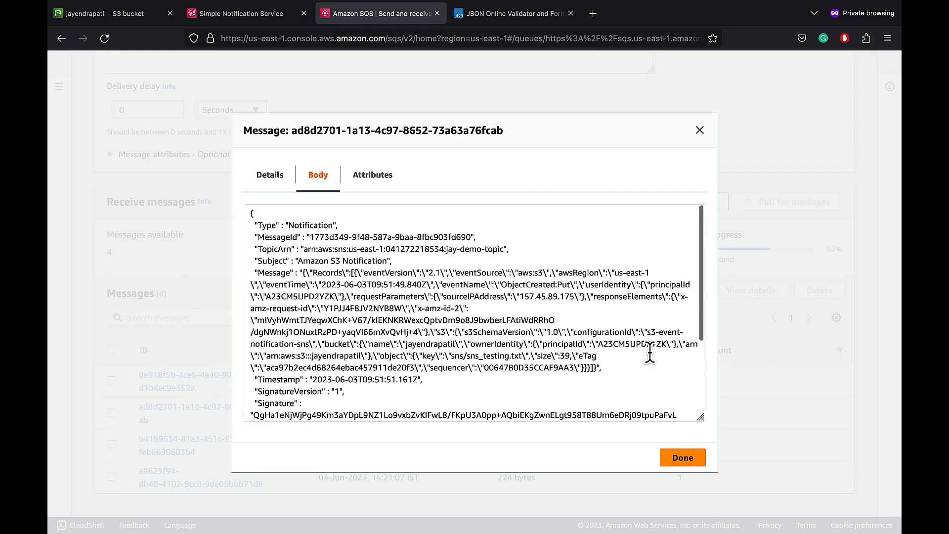
pyautogui.scroll(-4, 648, 351)
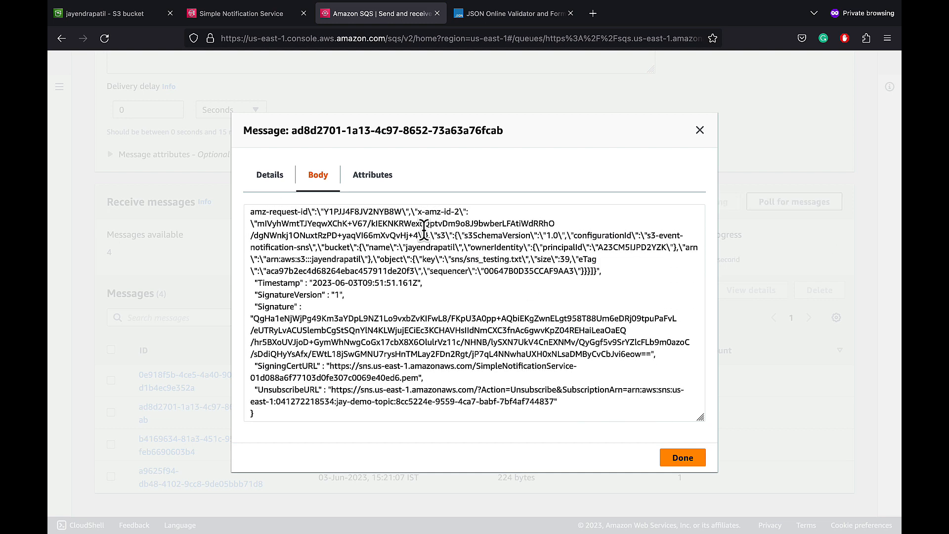
pyautogui.moveTo(451, 259); pyautogui.dragTo(522, 259)
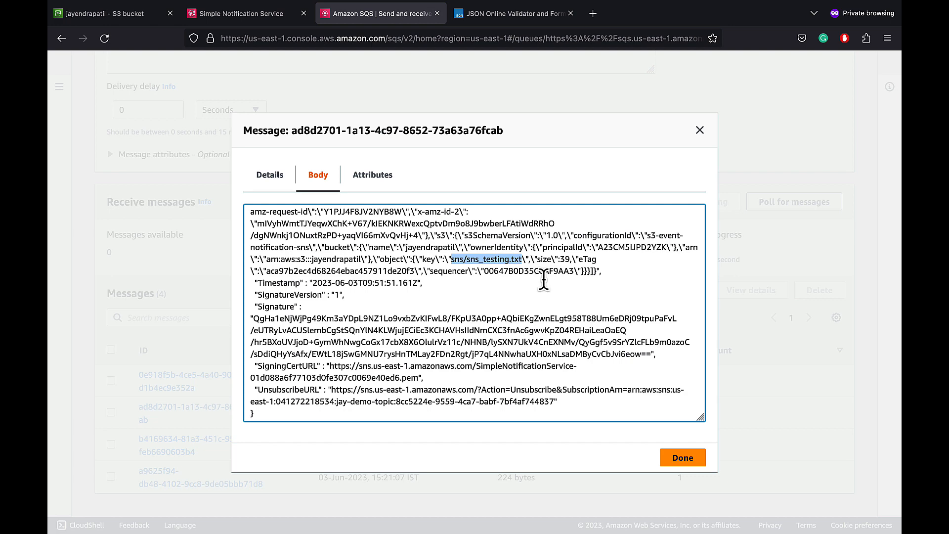
# Copy the full message body and replace the JSON in the JSONLint editor with it.
pyautogui.hotkey('ctrl', 'a')
pyautogui.click(482, 14)
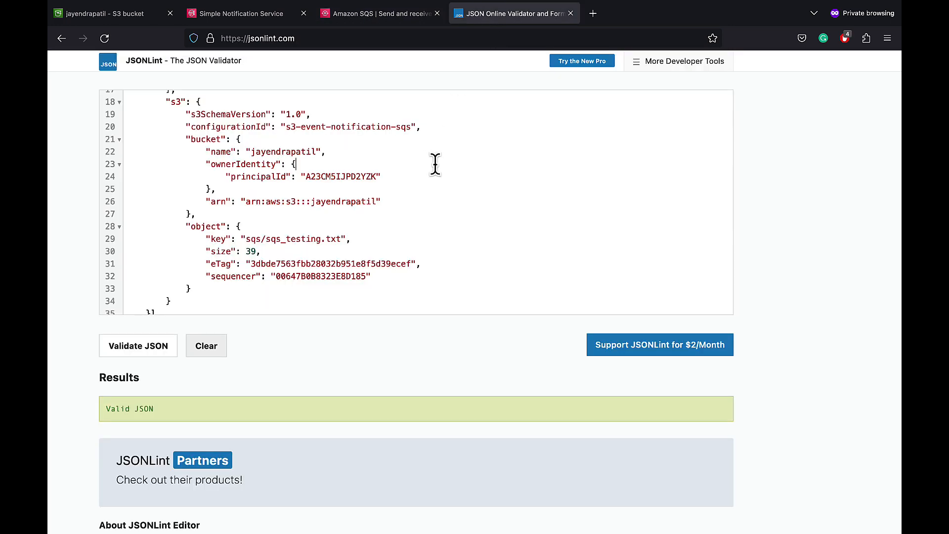
pyautogui.hotkey('ctrl', 'a')
pyautogui.hotkey('ctrl', 'v')
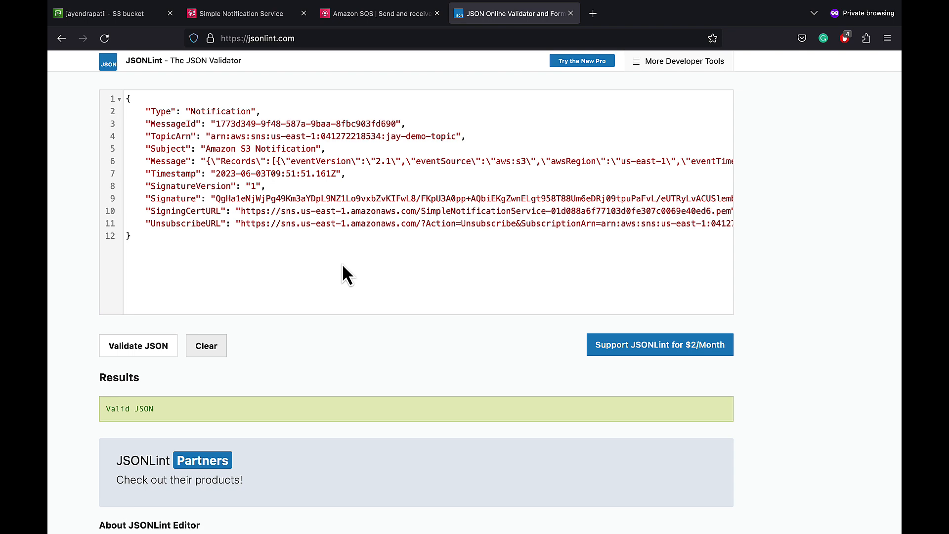
# Examine the Message field in the pasted JSON for the event details, bucket and object key.
pyautogui.hscroll(15, 367, 177)
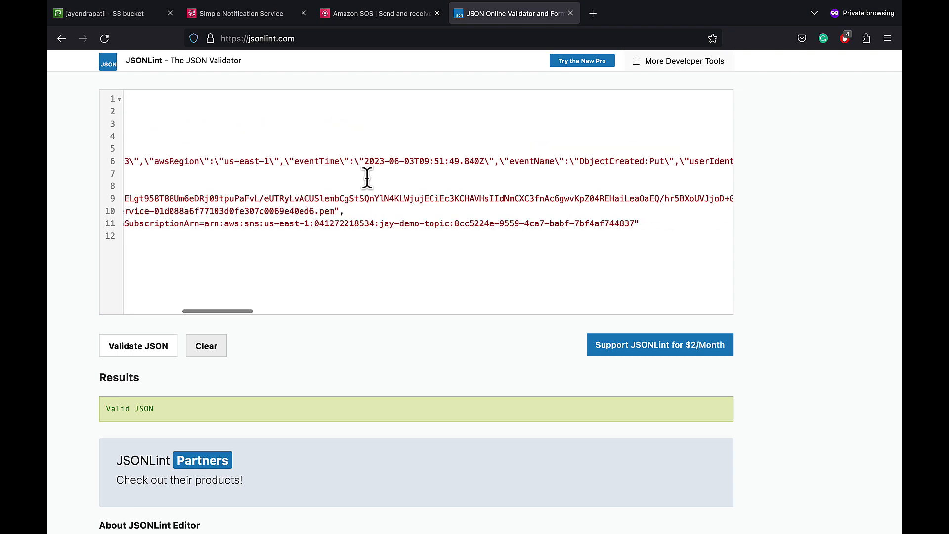
pyautogui.hscroll(20, 366, 177)
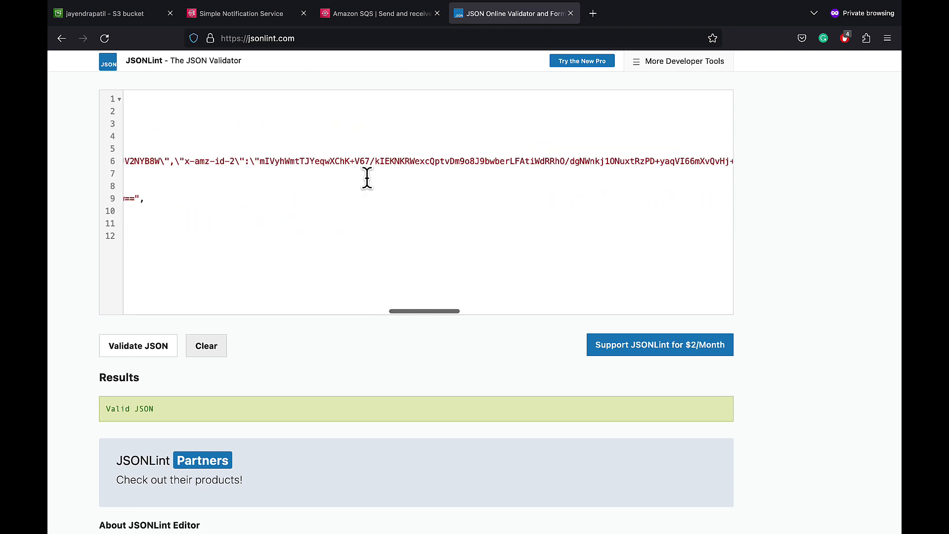
pyautogui.hscroll(10, 366, 176)
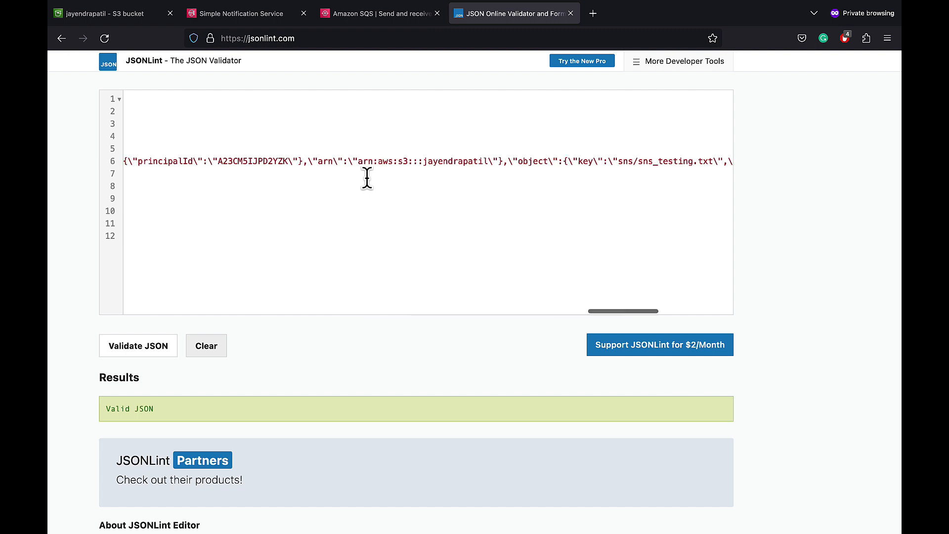
pyautogui.moveTo(440, 161); pyautogui.dragTo(538, 161)
pyautogui.hscroll(-10, 536, 206)
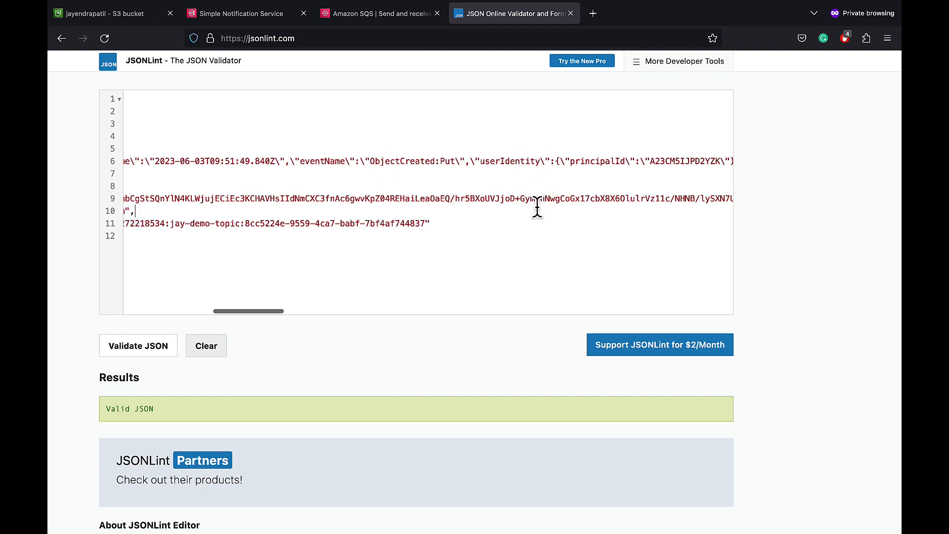
# Switch back to Amazon SQS, close the open message, and read the body of the 1.73 KB message to its end.
pyautogui.click(380, 11)
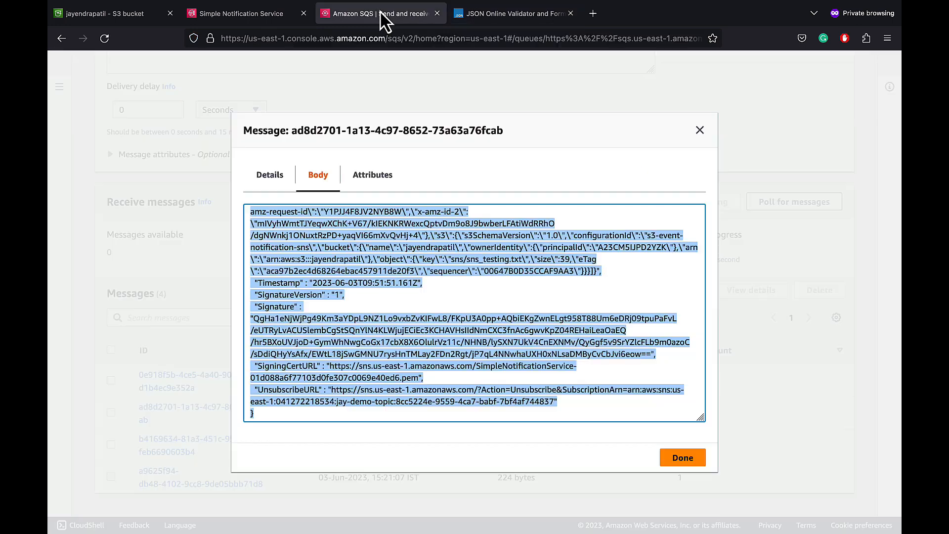
pyautogui.click(682, 455)
pyautogui.click(182, 386)
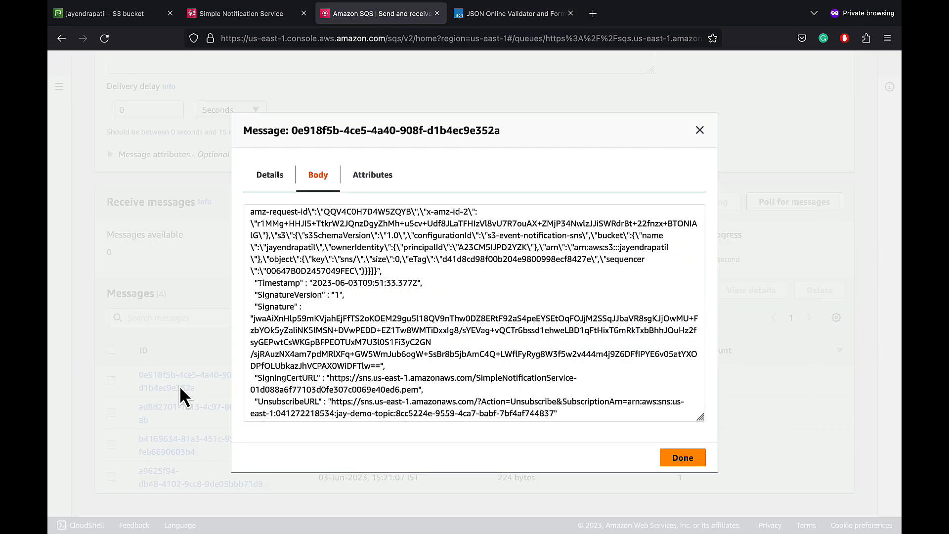
pyautogui.scroll(-2, 374, 366)
pyautogui.scroll(-1, 374, 366)
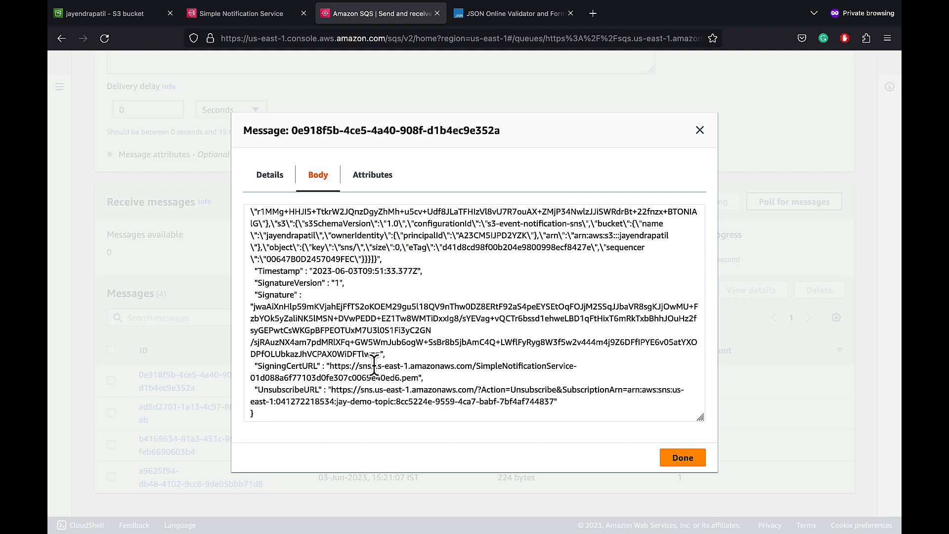
pyautogui.click(682, 459)
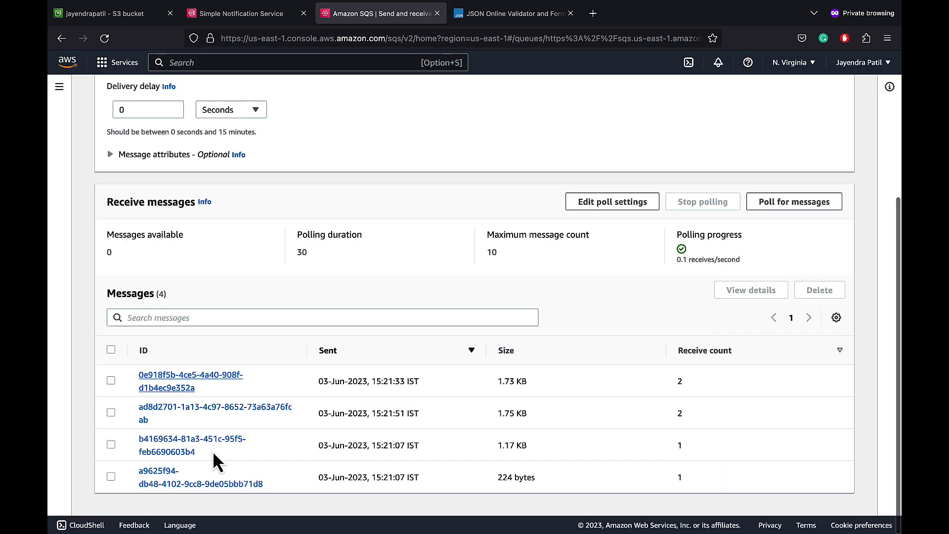
# Open the 1.17 KB message, highlight the event name s3:TestEvent in its body, and close it.
pyautogui.click(188, 451)
pyautogui.moveTo(450, 247); pyautogui.dragTo(497, 246)
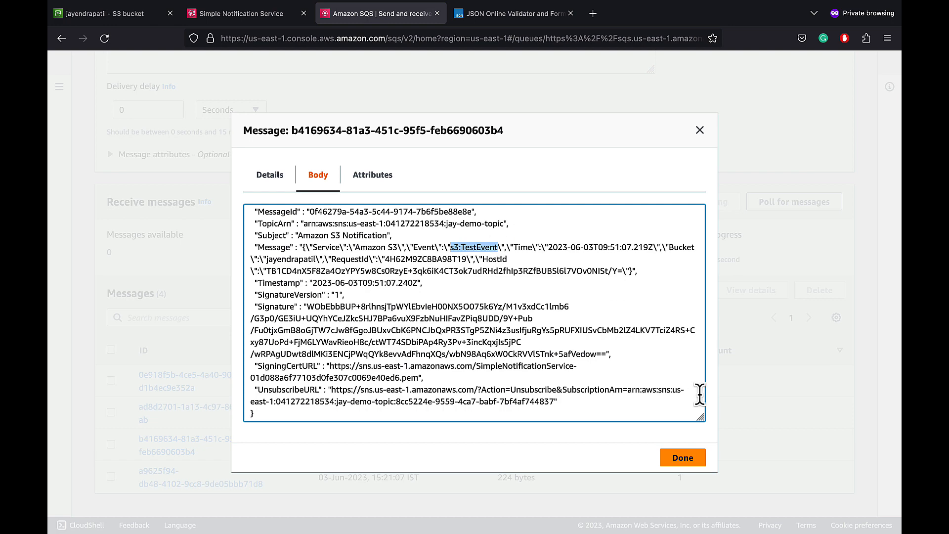
pyautogui.click(682, 457)
# Delete all four received messages from the queue.
pyautogui.click(111, 350)
pyautogui.click(819, 290)
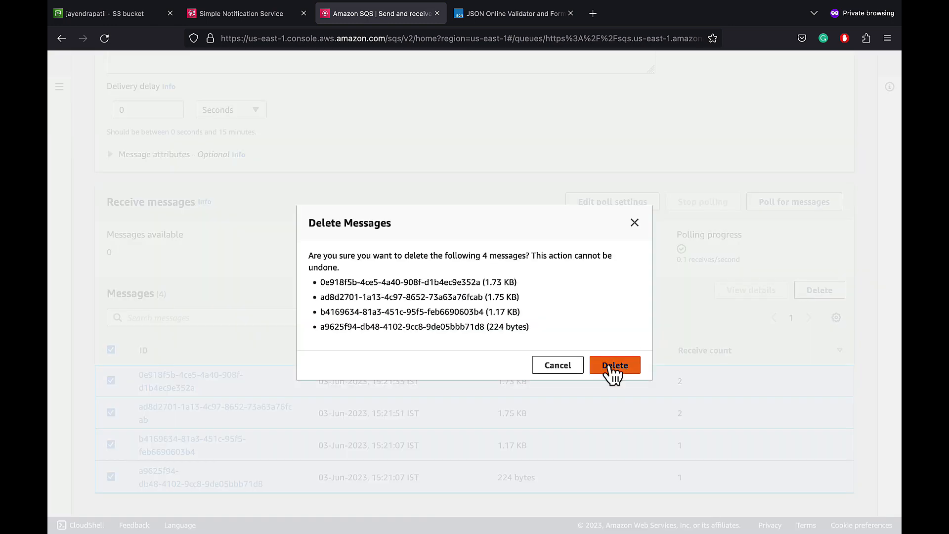
pyautogui.click(609, 367)
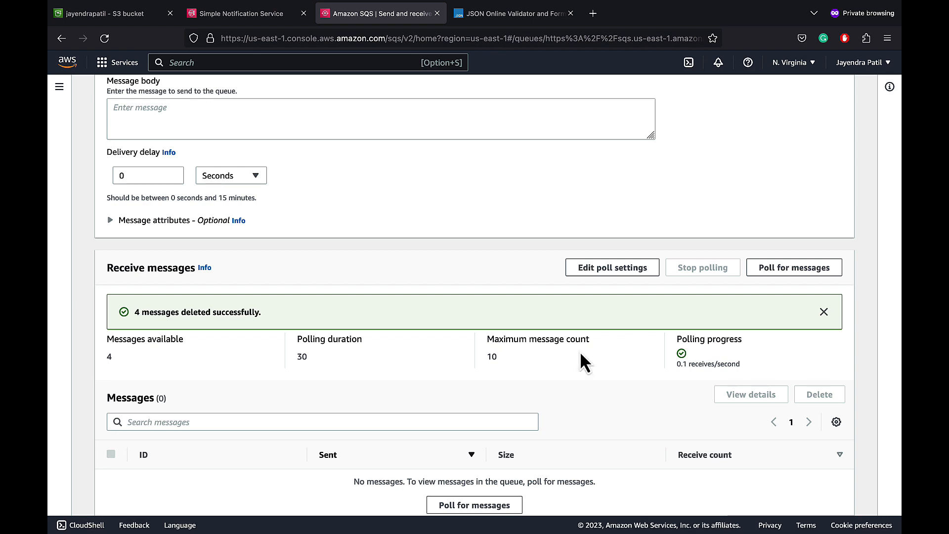
# From the S3 console, search the AWS services for IAM and open it in a new browser tab.
pyautogui.click(102, 14)
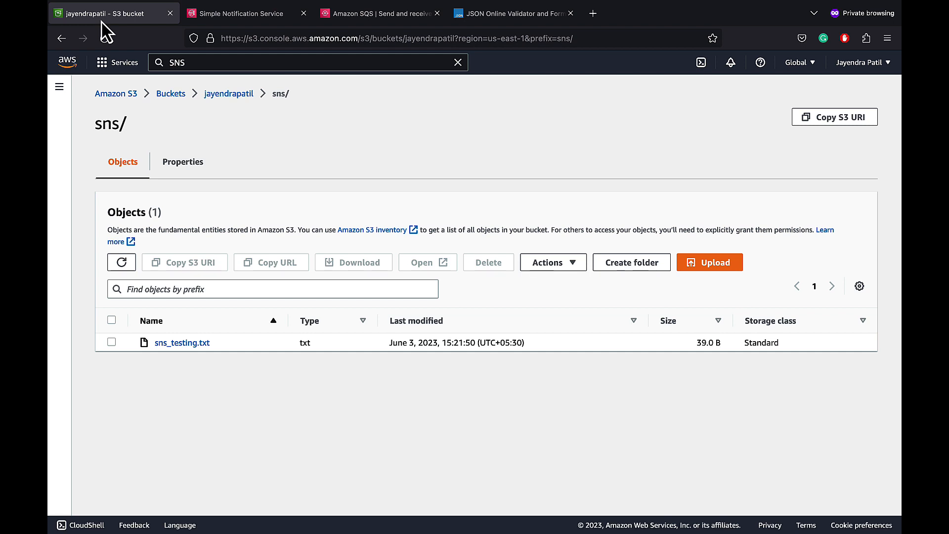
pyautogui.click(177, 62)
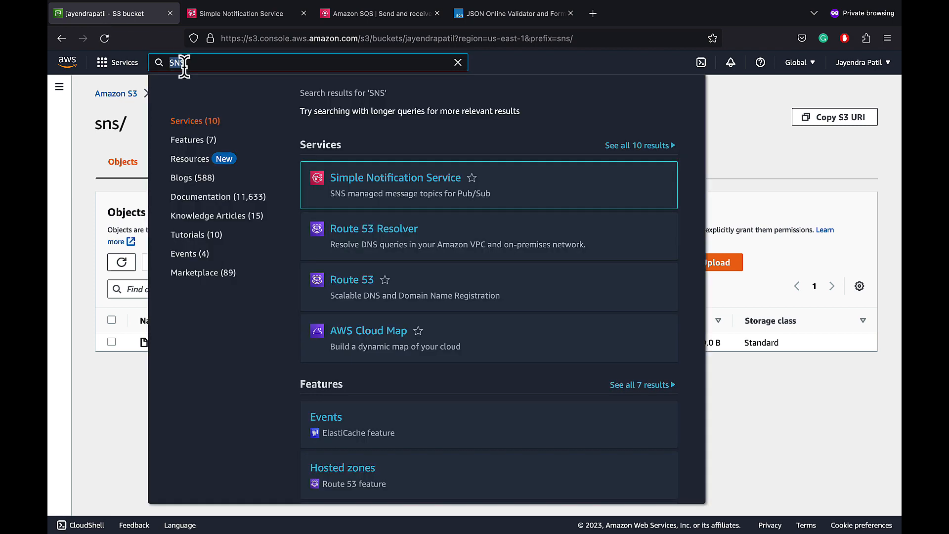
pyautogui.write('IAM')
pyautogui.keyDown('super'); pyautogui.click(345, 183); pyautogui.keyUp('super')
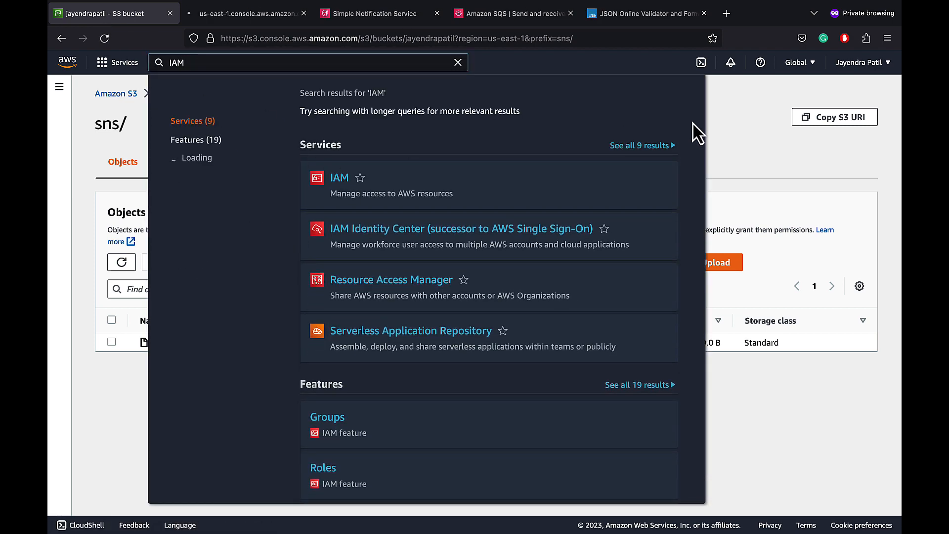
pyautogui.click(731, 123)
pyautogui.click(251, 15)
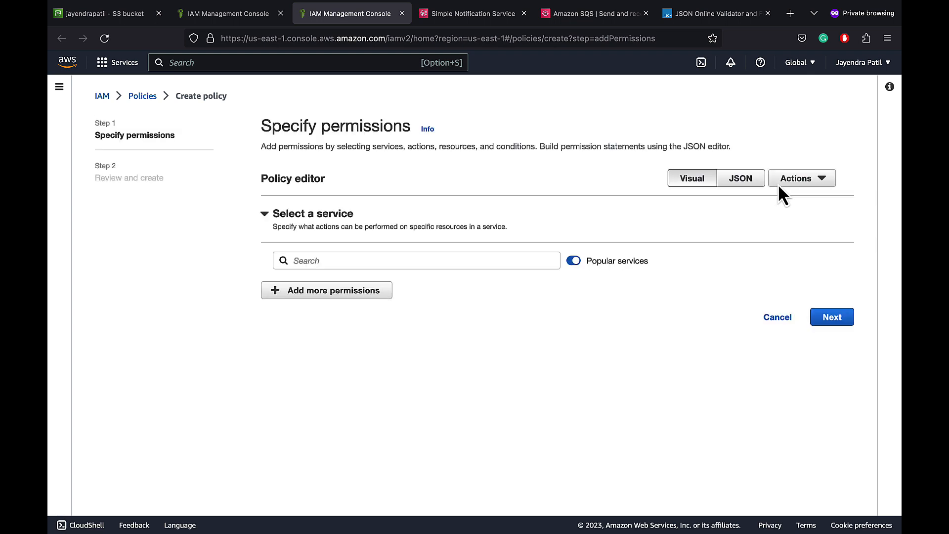
# Define the policy as JSON allowing logs:PutLogEvents, logs:CreateLogGroup and logs:CreateLogStream on arn:aws:logs:*:*:*, plus s3:GetObject on arn:aws:s3:::*/*, and proceed to review.
pyautogui.click(746, 180)
pyautogui.click(428, 273)
pyautogui.press('super+a')
pyautogui.write('{     "Version": "2012-10-17",     "Statement": [         {             "Effect": "Allow",             "Action": [                 "logs:PutLogEvents",                 "logs:CreateLogGroup",                 "logs:CreateLogStream"             ],             "Resource": "arn:aws:logs:*:*:*"         },         {             "Effect": "Allow",             "Action": [                 "s3:GetObject"             ],             "Resource": "arn:aws:s3:::*/*"         }     ] }')
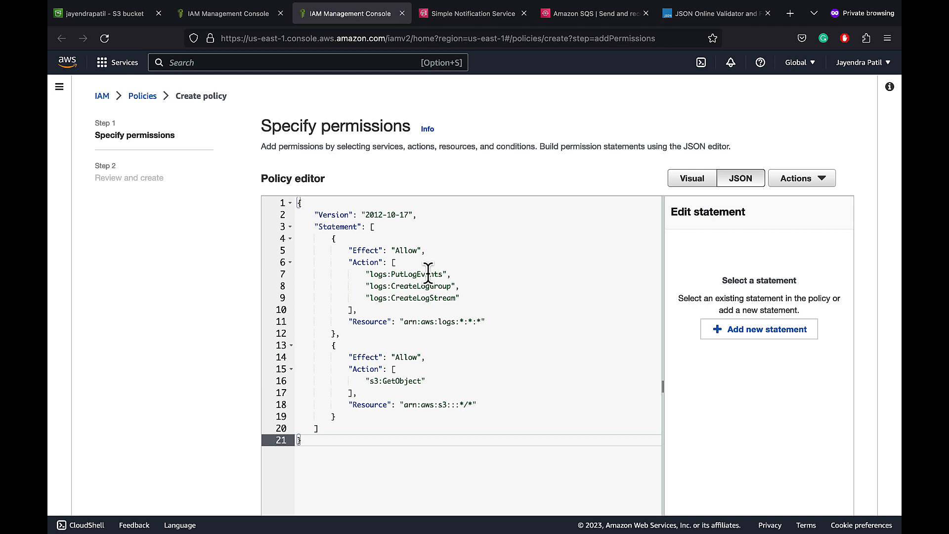
pyautogui.click(546, 305)
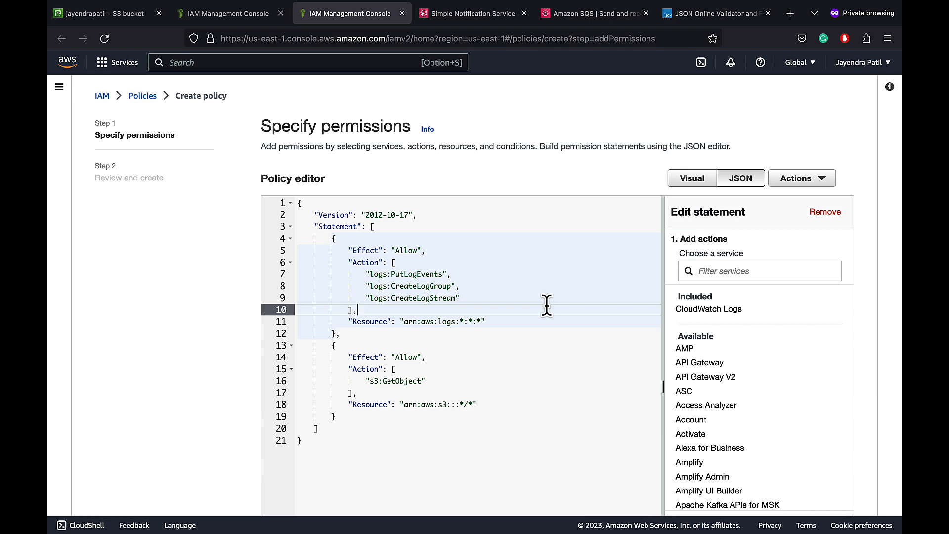
pyautogui.click(542, 368)
pyautogui.scroll(-5, 600, 328)
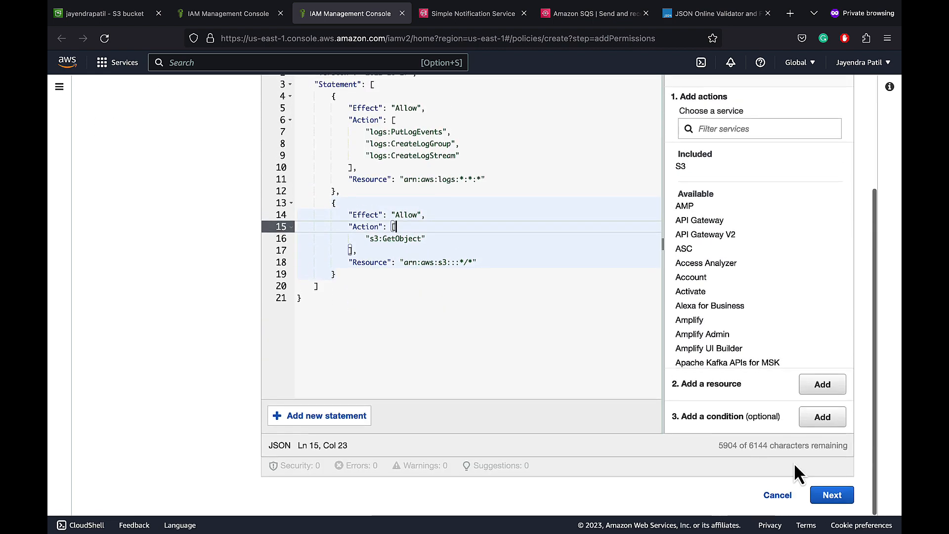
pyautogui.click(832, 494)
# Name the policy s3-event-notification-lambda-policy, create it, and select it in the policies list.
pyautogui.scroll(10, 732, 405)
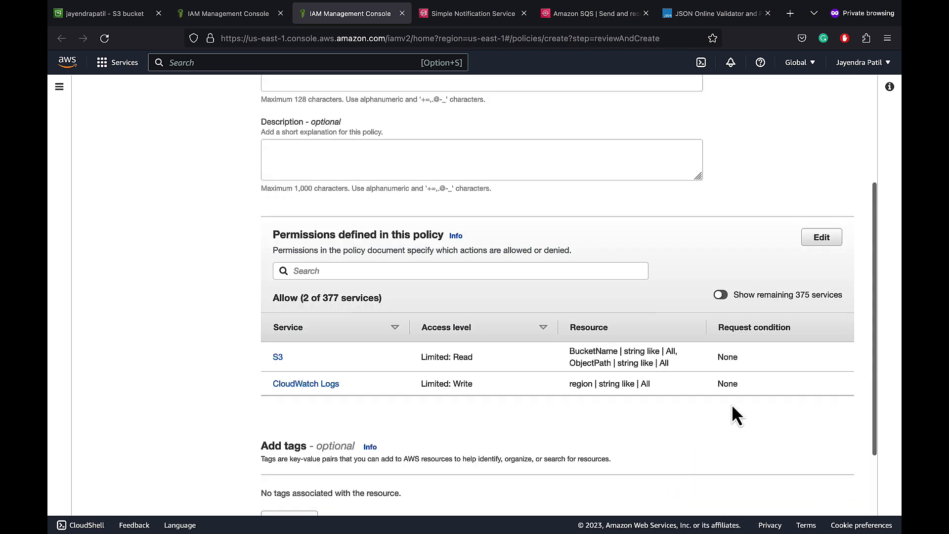
pyautogui.click(432, 243)
pyautogui.write('s3-')
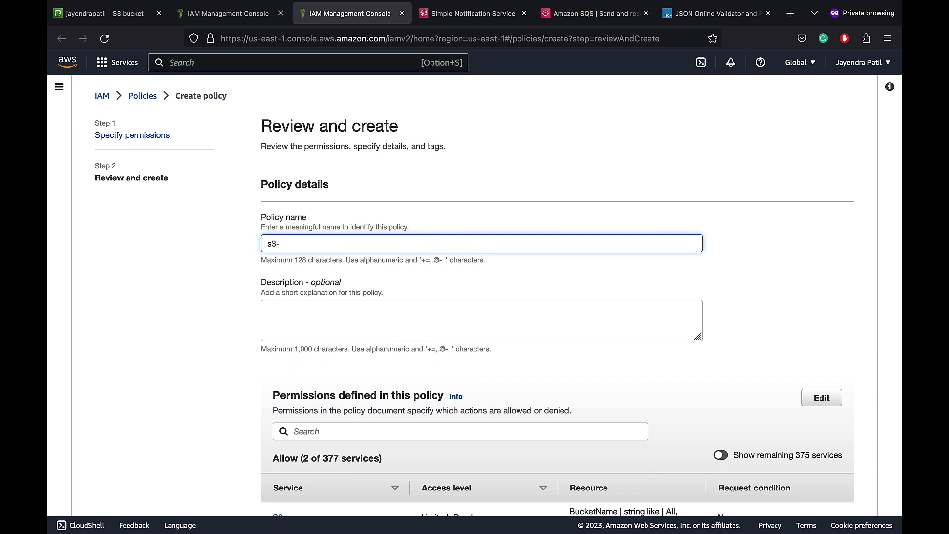
pyautogui.write('event-notification-lambda-policy')
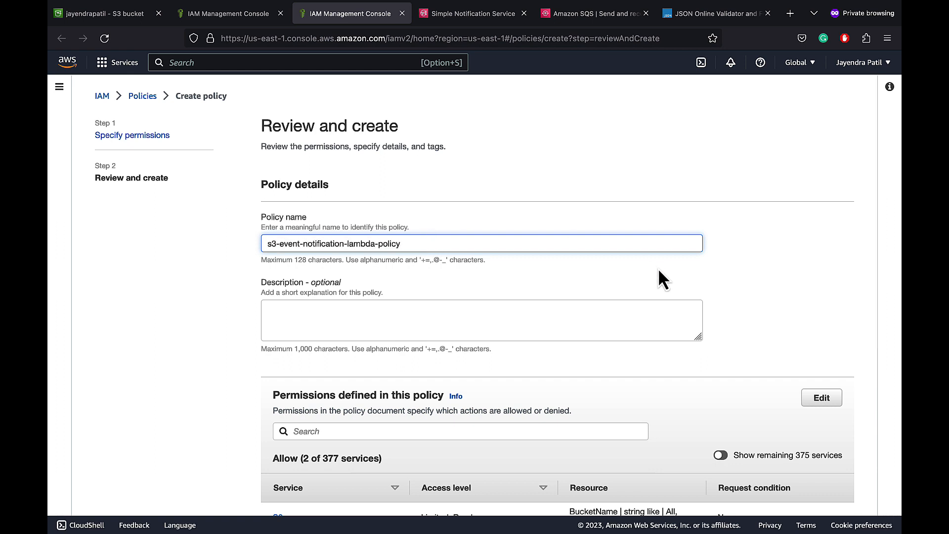
pyautogui.scroll(-5, 657, 268)
pyautogui.click(817, 494)
pyautogui.scroll(-3, 811, 494)
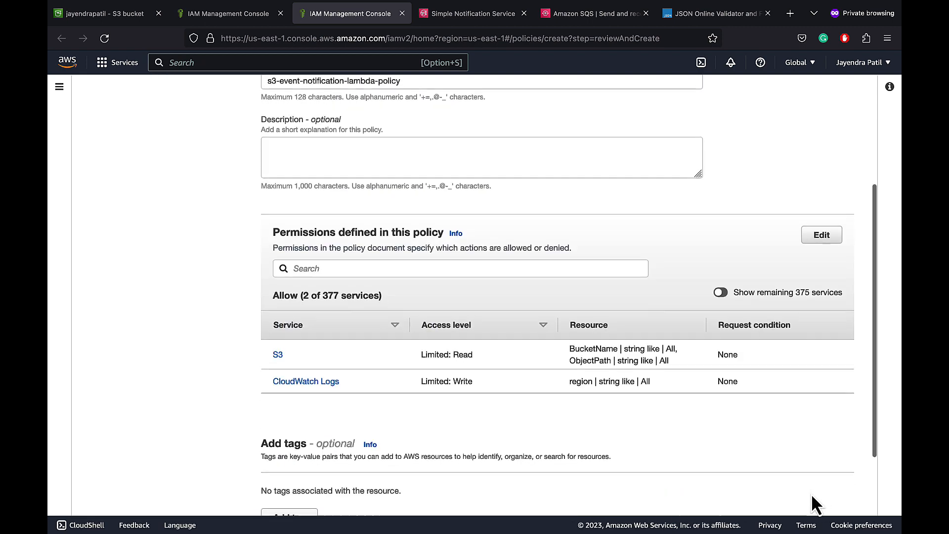
pyautogui.click(811, 494)
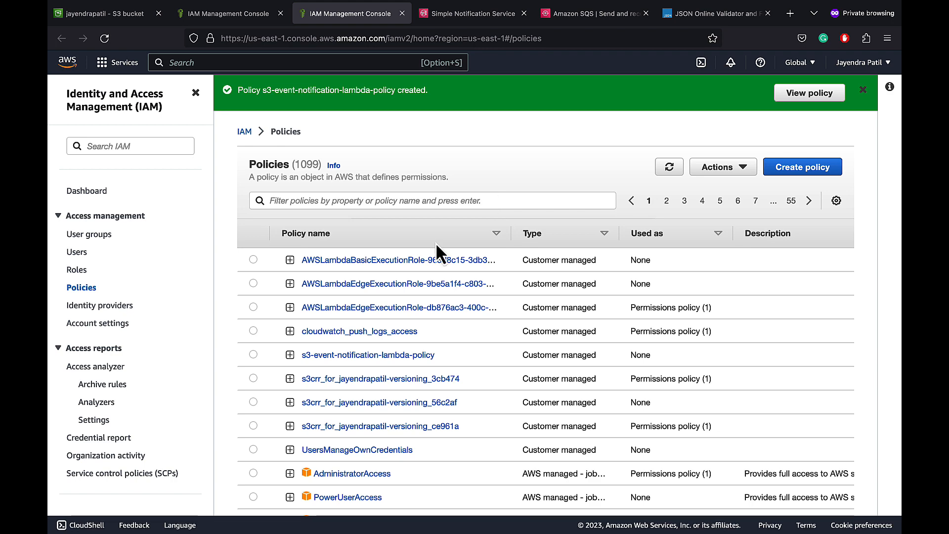
pyautogui.click(253, 355)
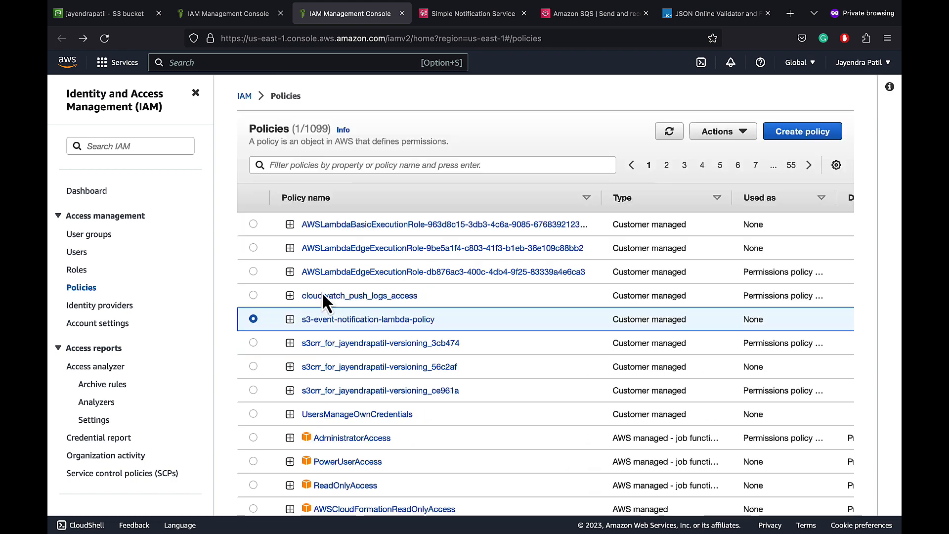
# Start a new IAM role with AWS service as trusted entity and Lambda as use case, and select s3-event-notification-lambda-policy for its permissions.
pyautogui.click(77, 270)
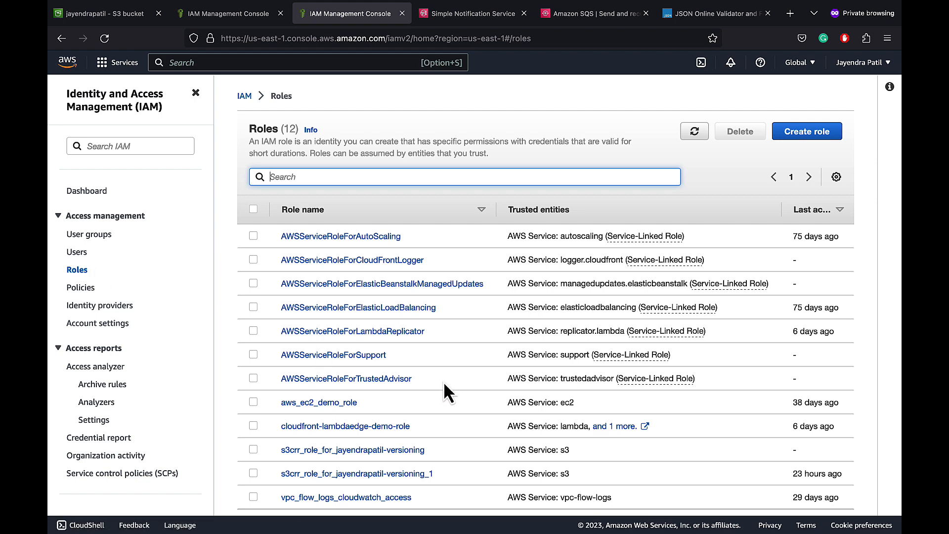
pyautogui.scroll(-1, 443, 381)
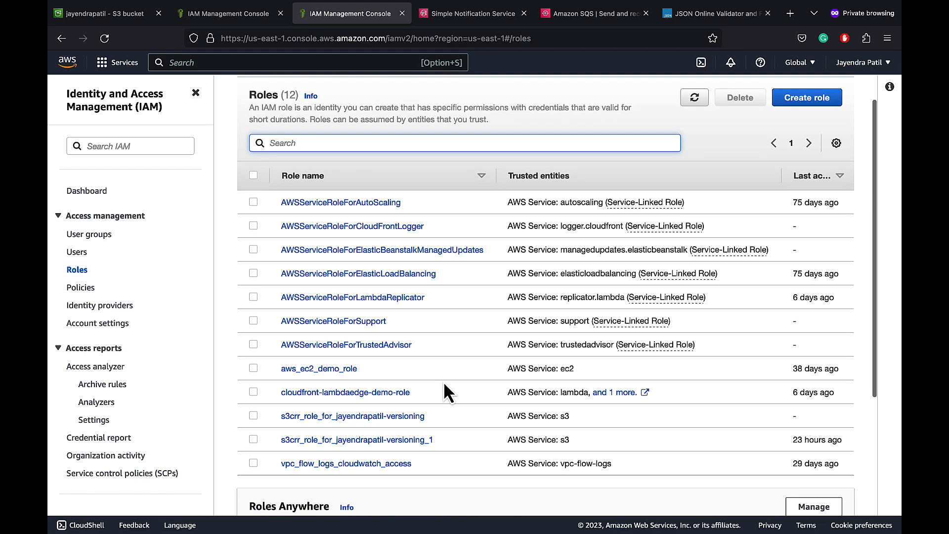
pyautogui.scroll(1, 443, 381)
pyautogui.click(801, 106)
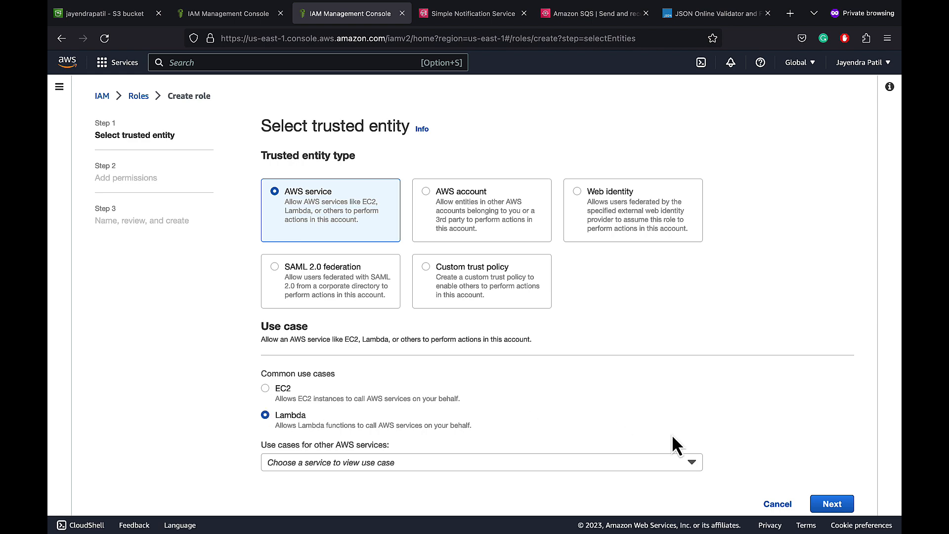
pyautogui.click(831, 503)
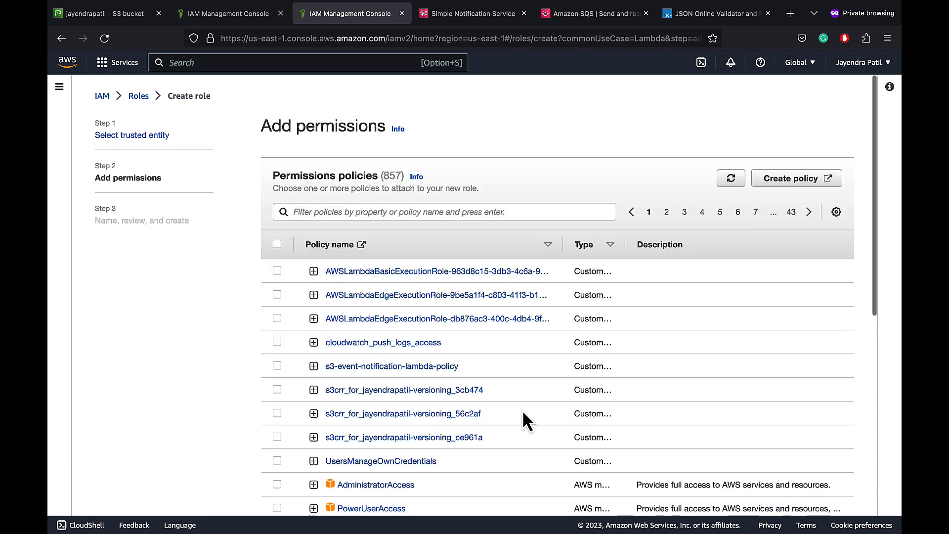
pyautogui.click(278, 366)
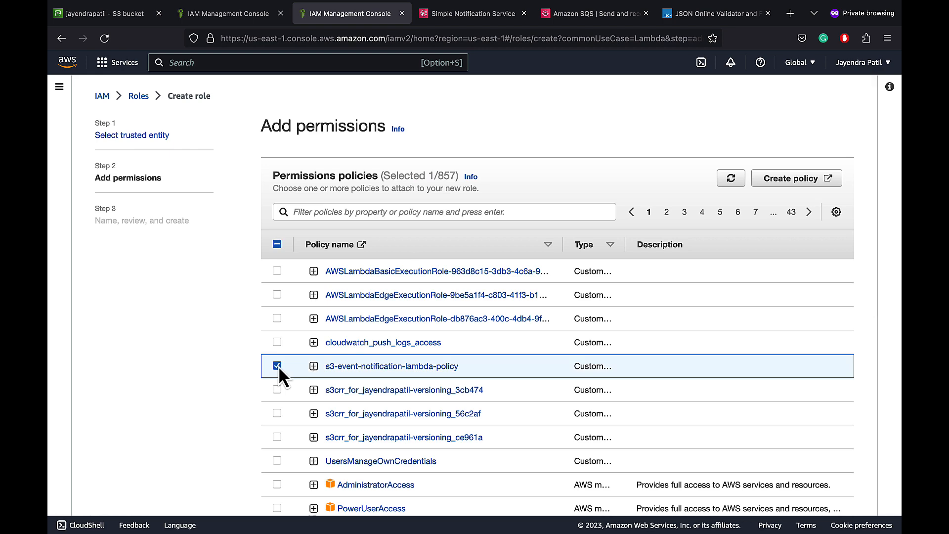
# Proceed with the selected policy, name the role s3-event-notification-lambda-role, and create it.
pyautogui.scroll(-7, 522, 379)
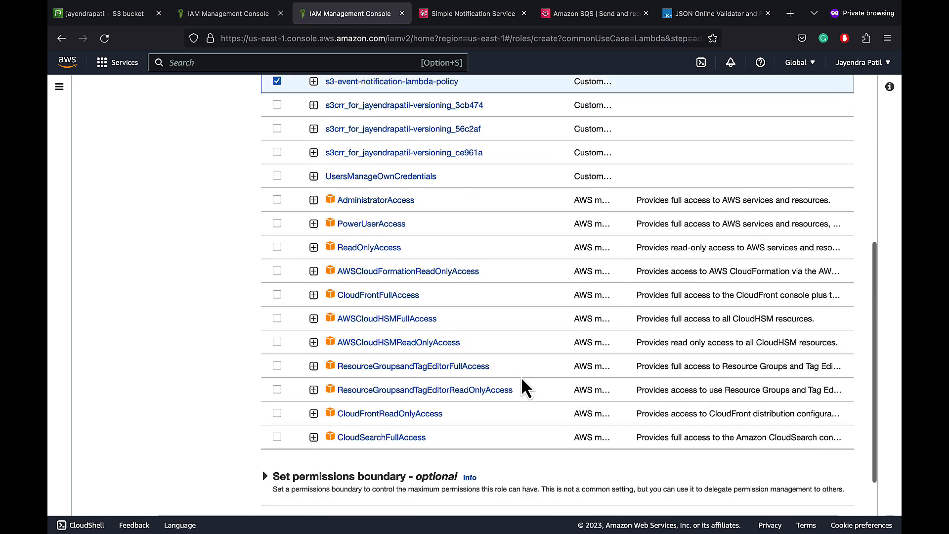
pyautogui.click(828, 495)
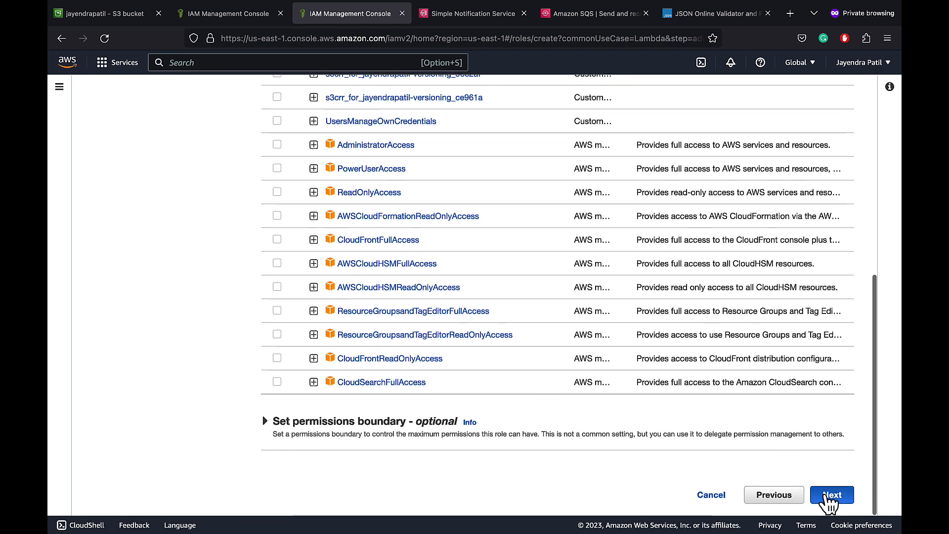
pyautogui.click(415, 188)
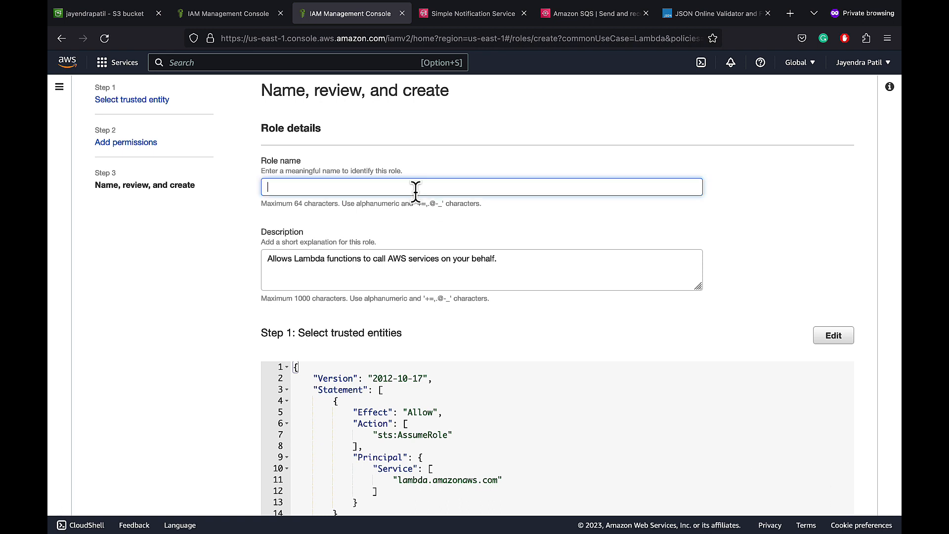
pyautogui.write('s3-event-notification-lamb')
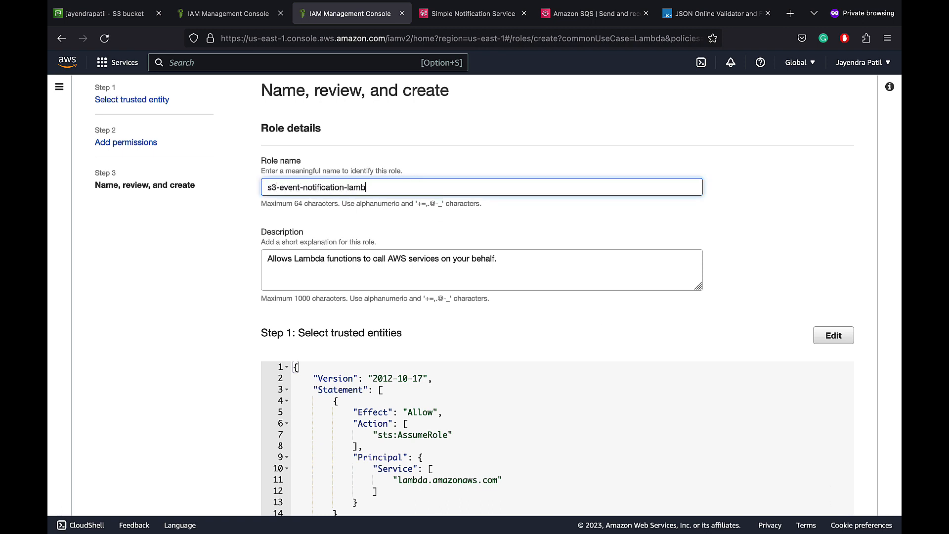
pyautogui.write('da-role')
pyautogui.click(768, 255)
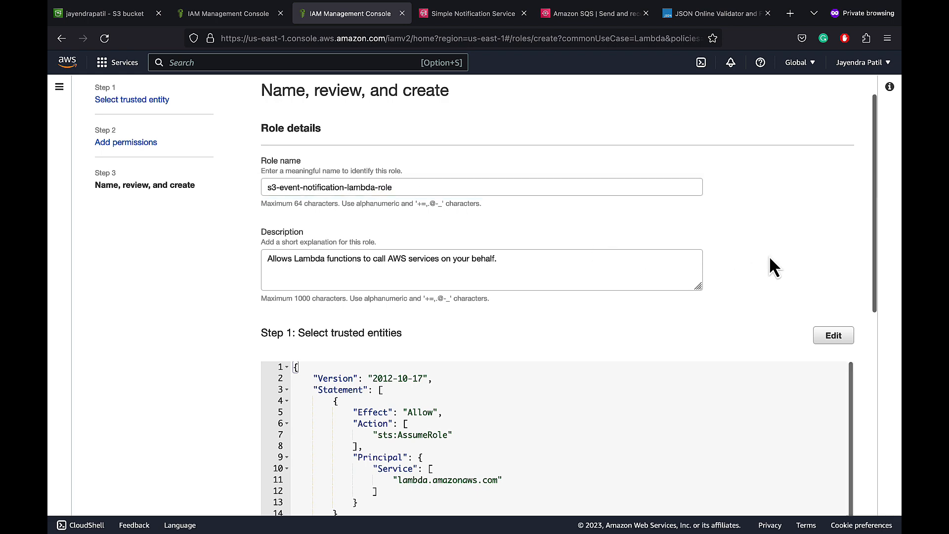
pyautogui.scroll(-1, 769, 256)
pyautogui.scroll(-10, 768, 256)
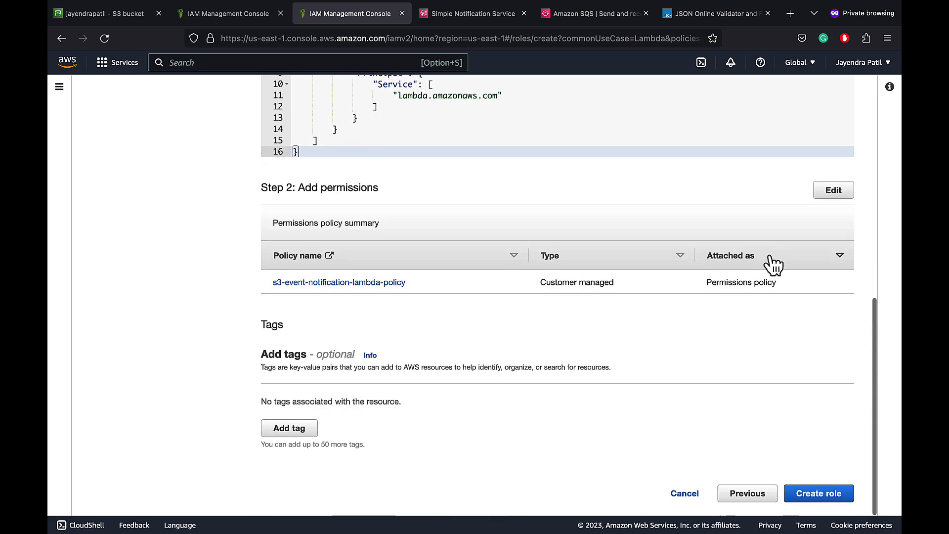
pyautogui.click(817, 493)
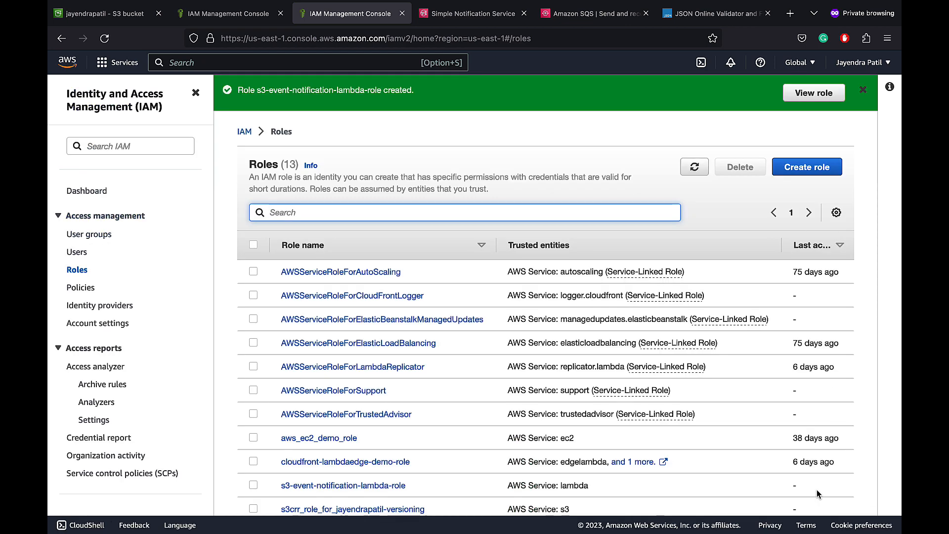
# From the S3 console, search the AWS services for Lambda, open it in a new browser tab, and collapse its navigation.
pyautogui.click(138, 18)
pyautogui.click(175, 62)
pyautogui.write('Lambda')
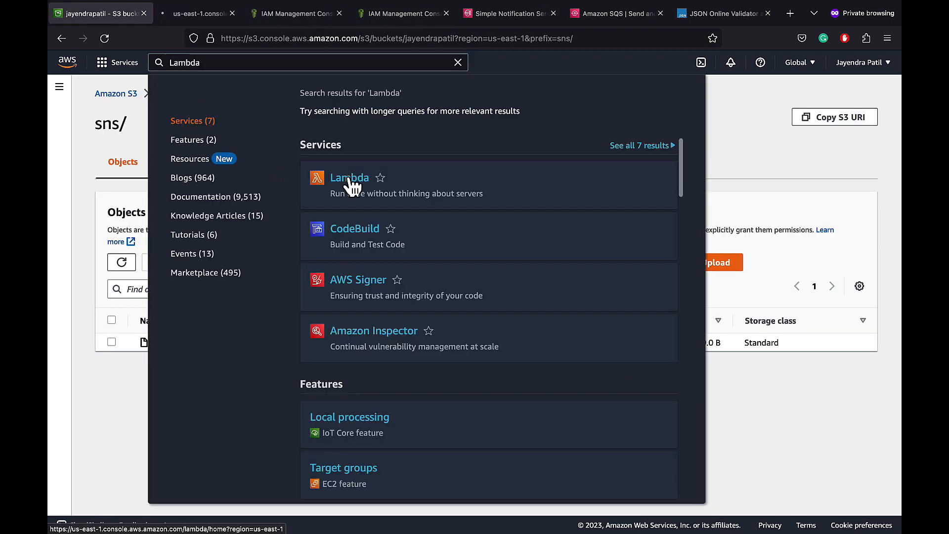
pyautogui.middleClick(349, 184)
pyautogui.click(742, 140)
pyautogui.click(212, 15)
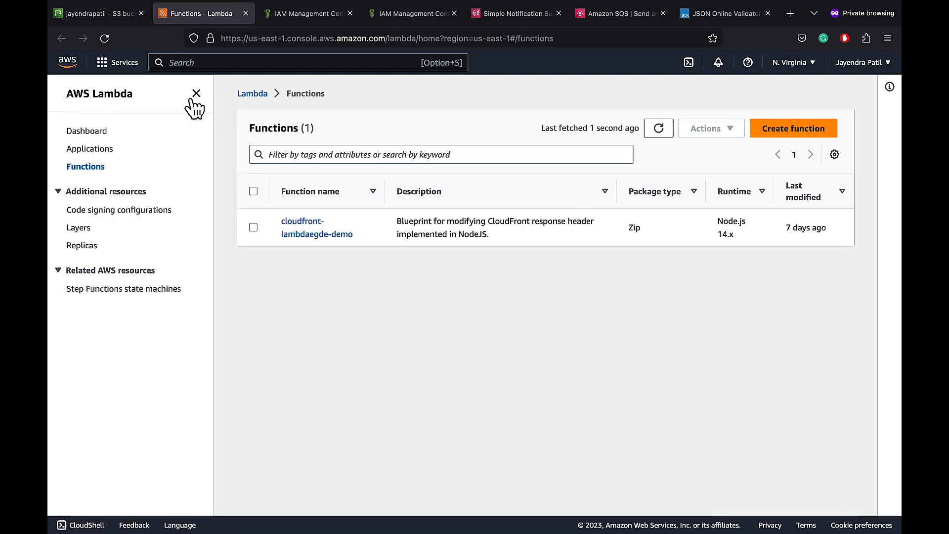
pyautogui.click(196, 93)
# Start creating a Lambda function and name it s3-event-notification-demo.
pyautogui.click(795, 132)
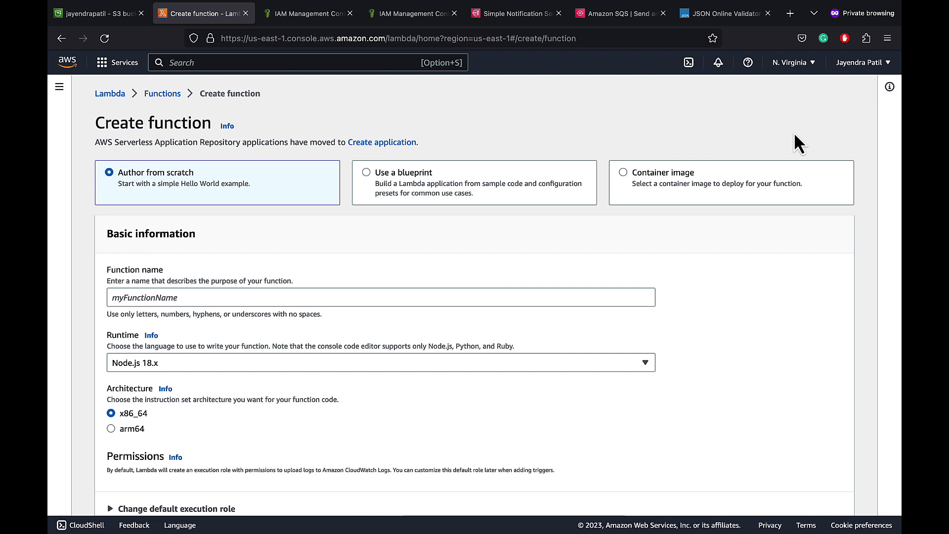
pyautogui.click(430, 296)
pyautogui.write('s3')
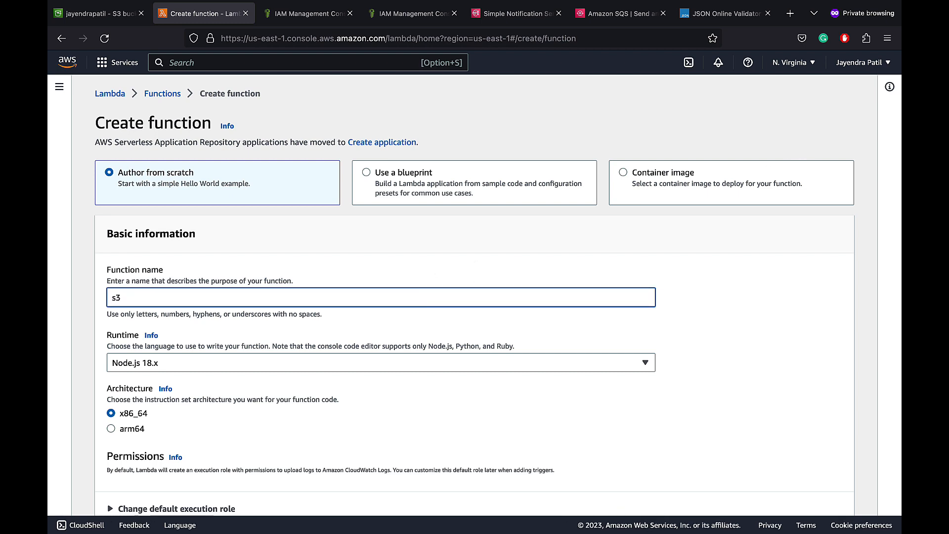
pyautogui.write('-event-notification-demo')
pyautogui.click(782, 321)
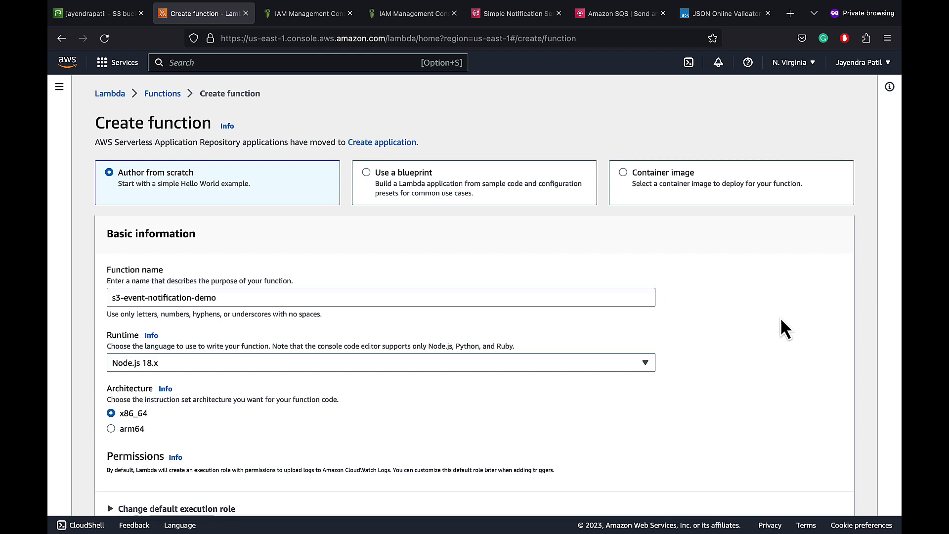
# Assign the existing role s3-event-notification-lambda-role as the function's execution role and create the function.
pyautogui.scroll(-3, 782, 321)
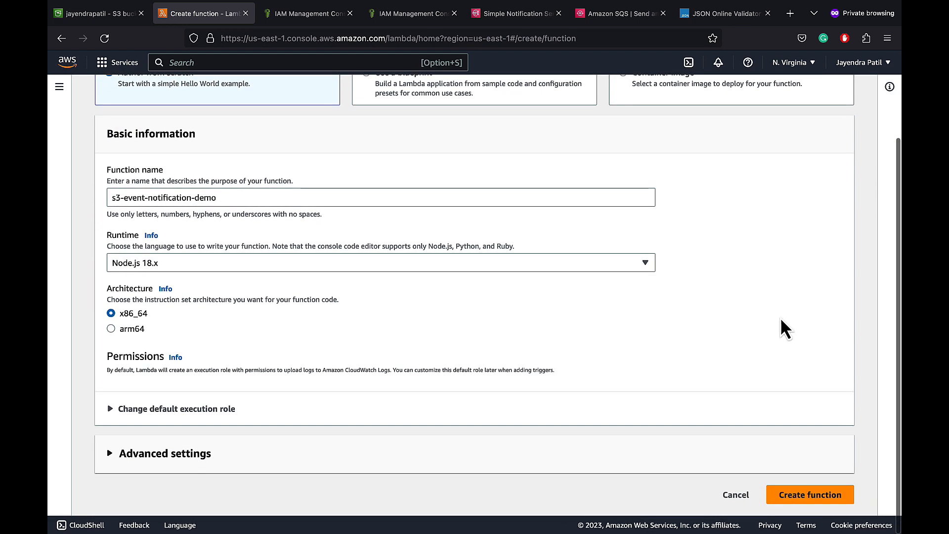
pyautogui.click(110, 409)
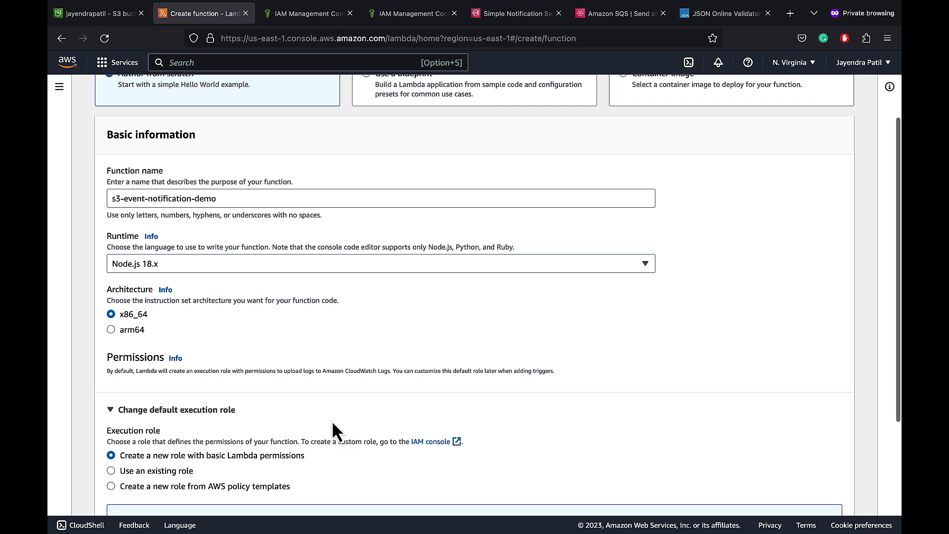
pyautogui.scroll(-3, 147, 341)
pyautogui.click(111, 315)
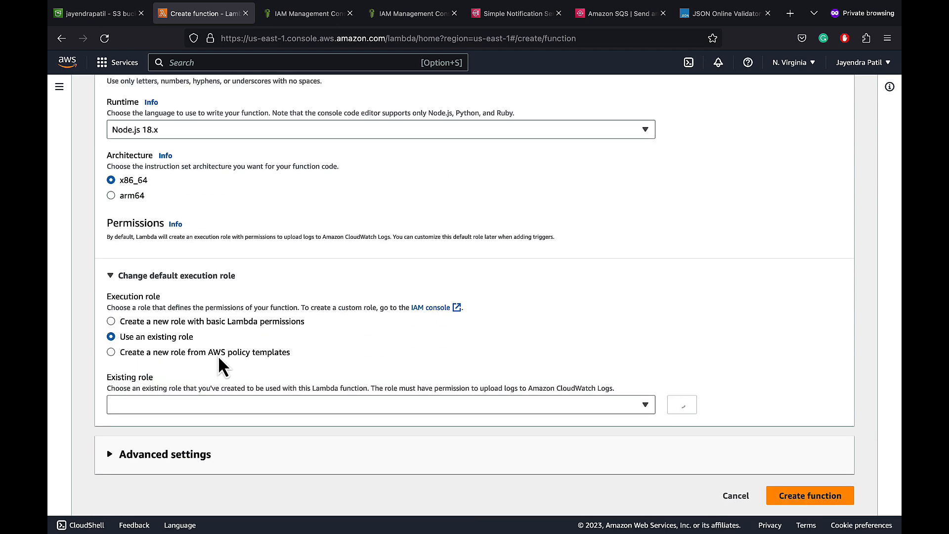
pyautogui.click(628, 409)
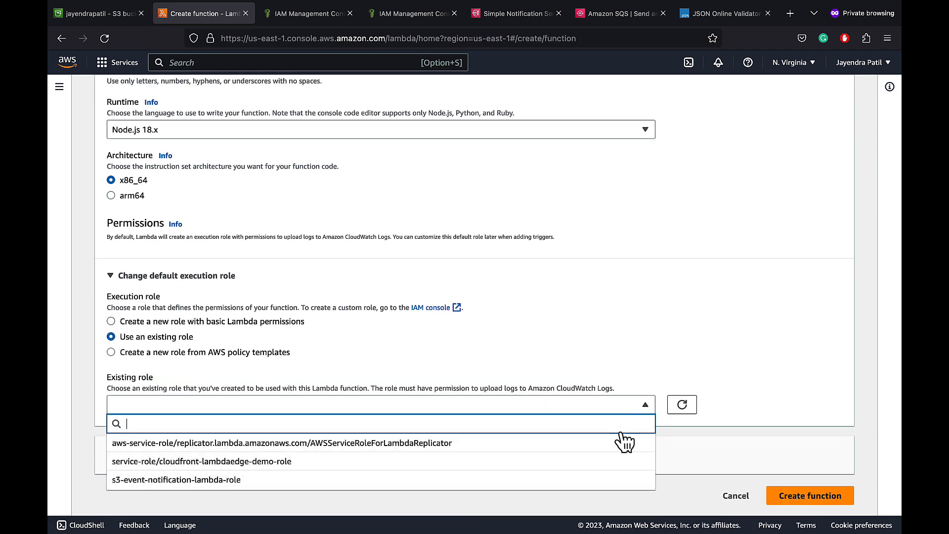
pyautogui.click(611, 479)
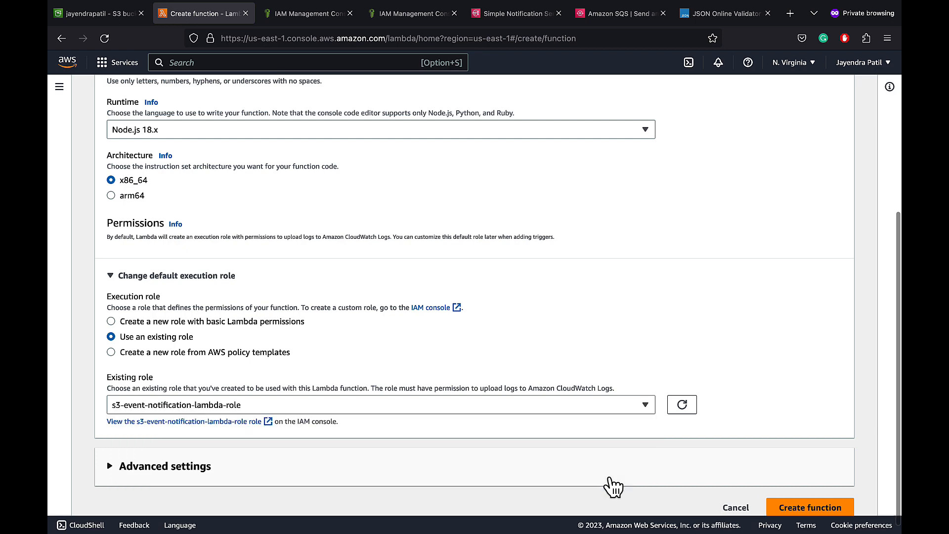
pyautogui.scroll(-1, 614, 487)
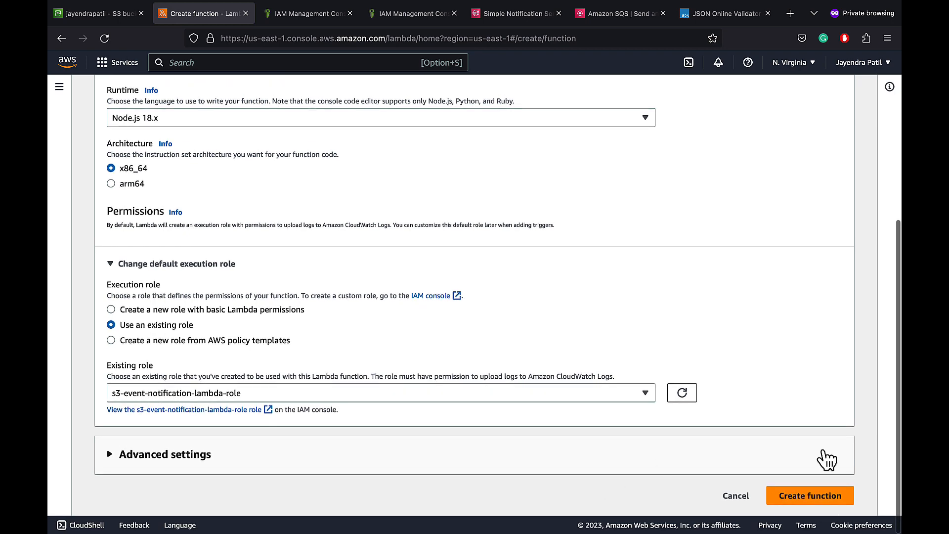
pyautogui.click(813, 497)
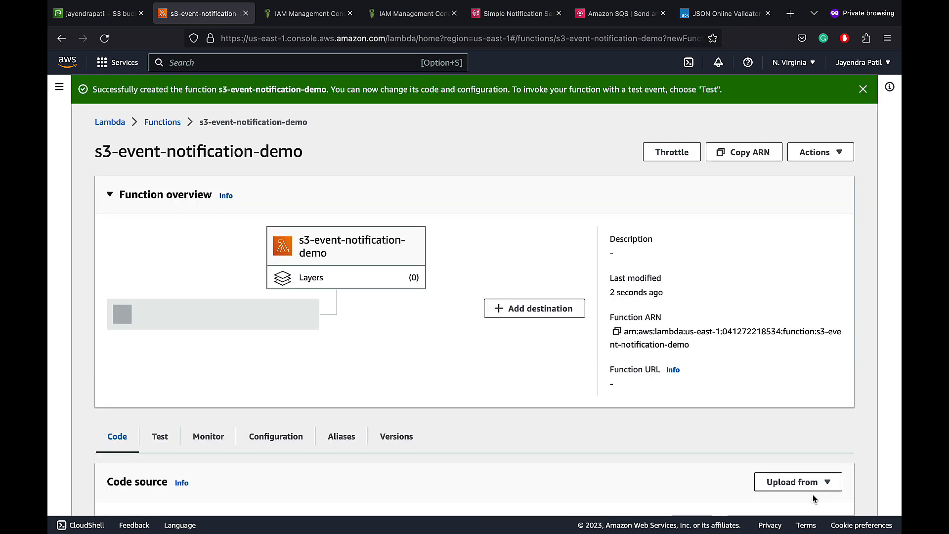
# Replace the code in index.mjs with the copied S3 handler that logs the received event and the object's content type, and deploy it.
pyautogui.click(862, 89)
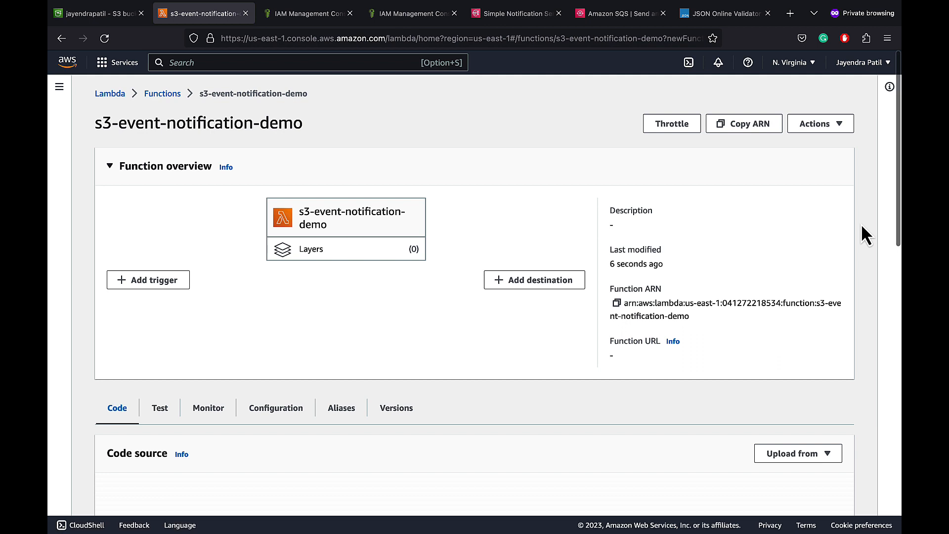
pyautogui.scroll(-5, 861, 224)
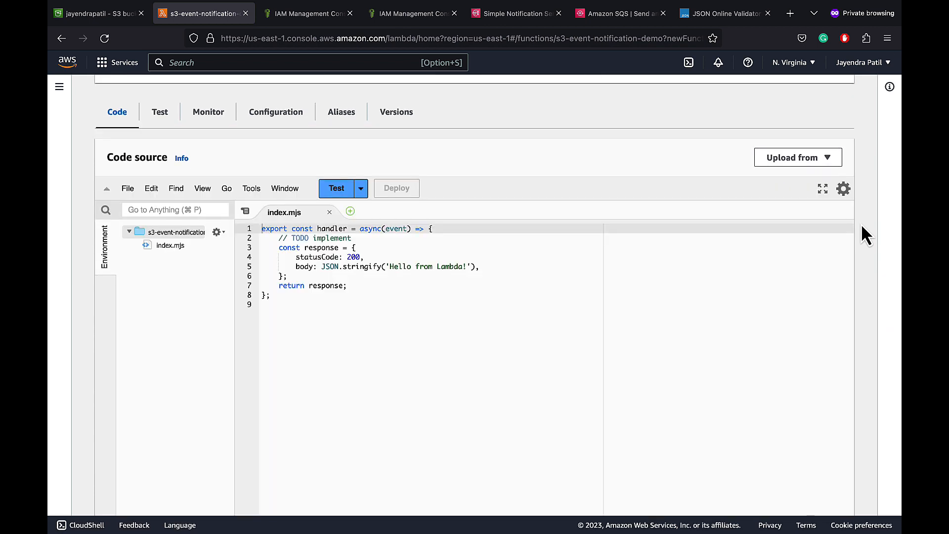
pyautogui.press('super+a')
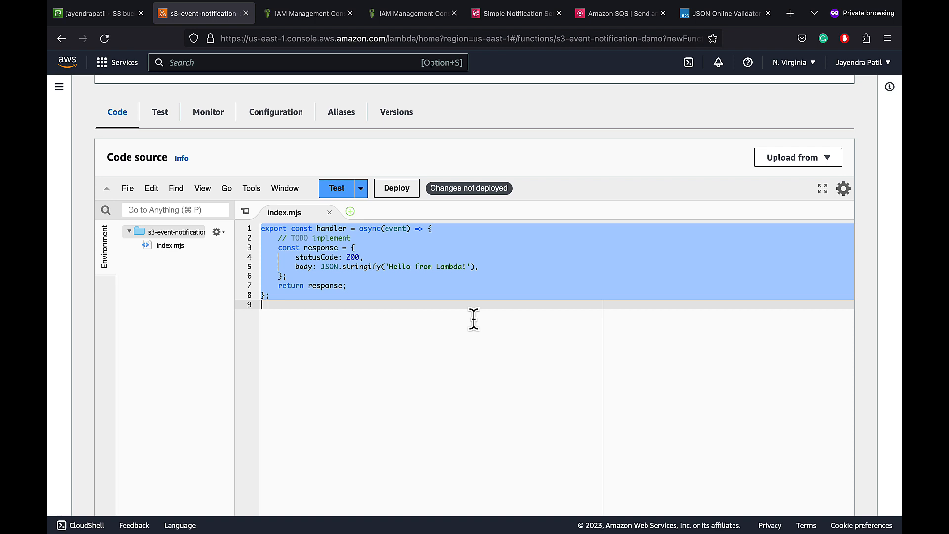
pyautogui.press('super+v')
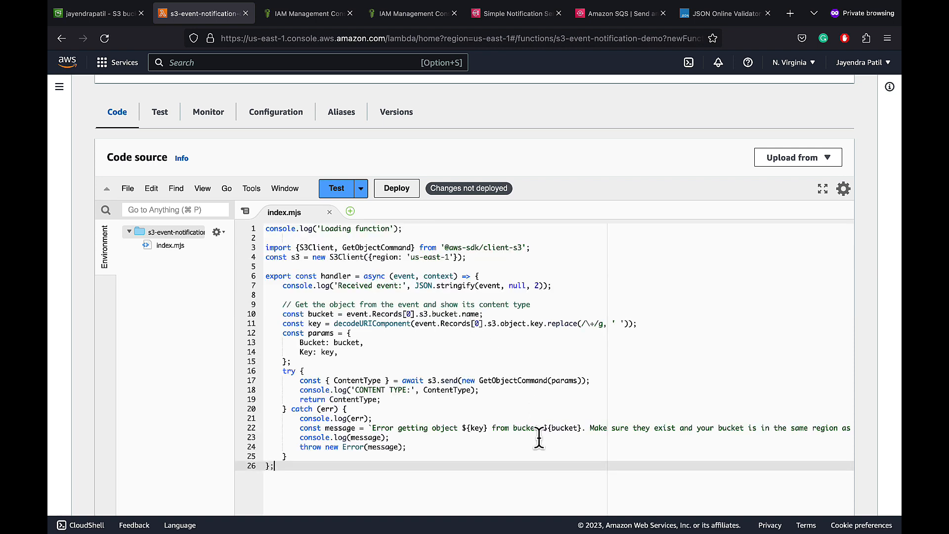
pyautogui.click(561, 285)
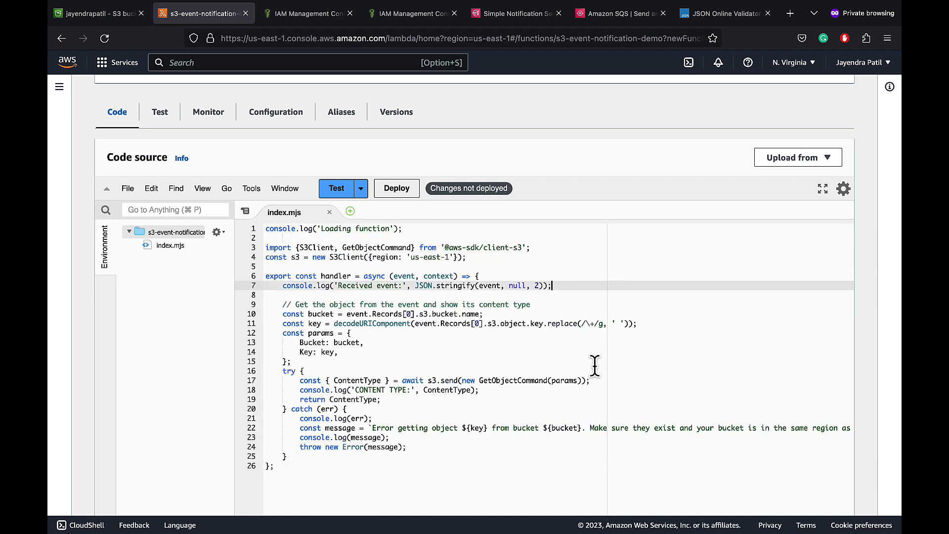
pyautogui.click(592, 380)
pyautogui.click(592, 399)
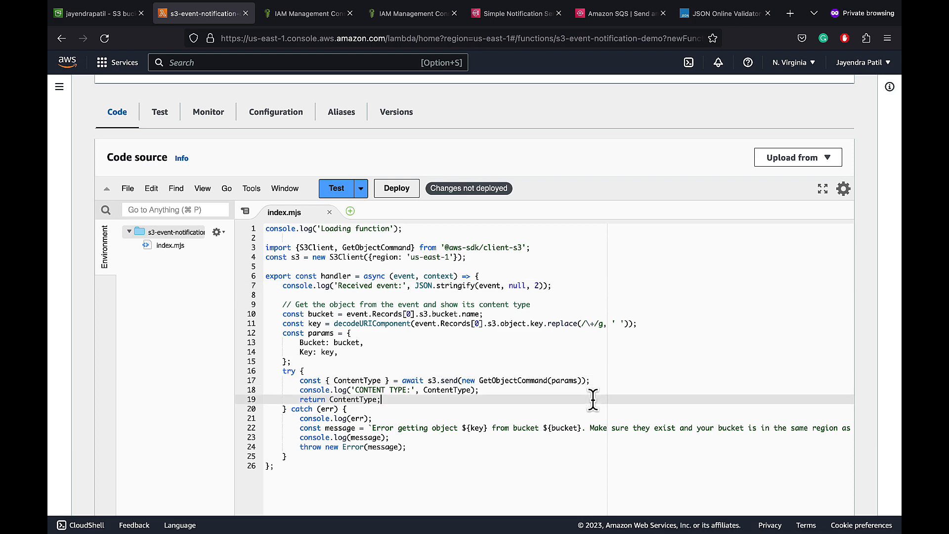
pyautogui.click(585, 427)
pyautogui.click(398, 188)
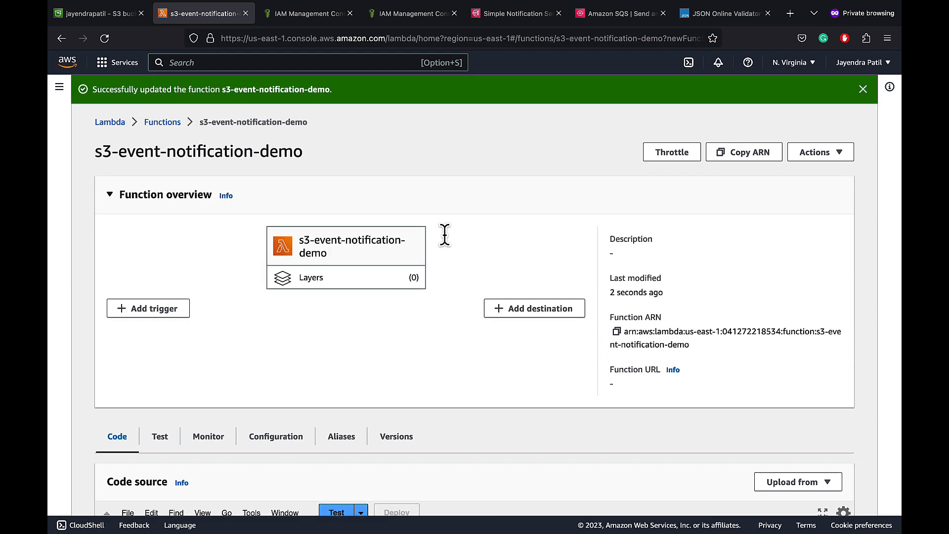
# Start adding an S3 trigger to the s3-event-notification-demo function, with the bucket bearing only the account owner's full name as event source.
pyautogui.click(154, 313)
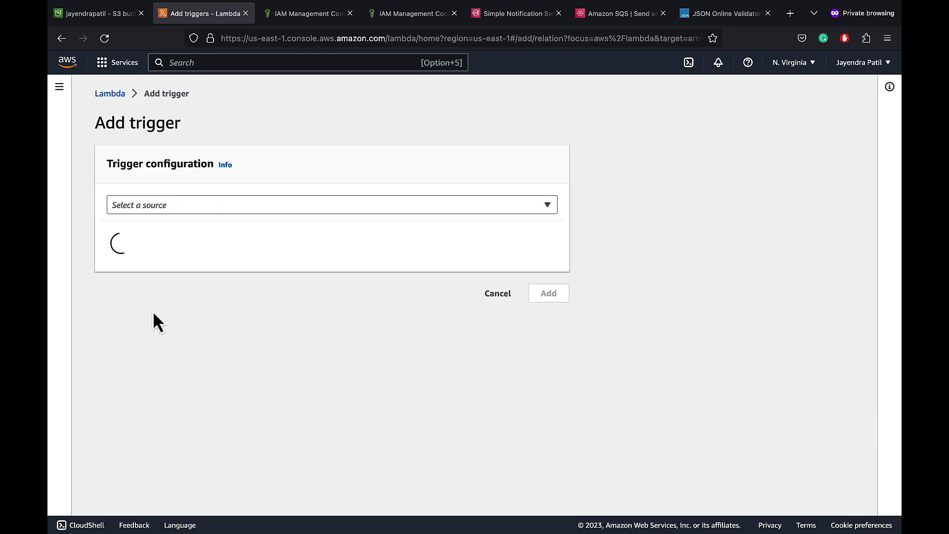
pyautogui.click(172, 211)
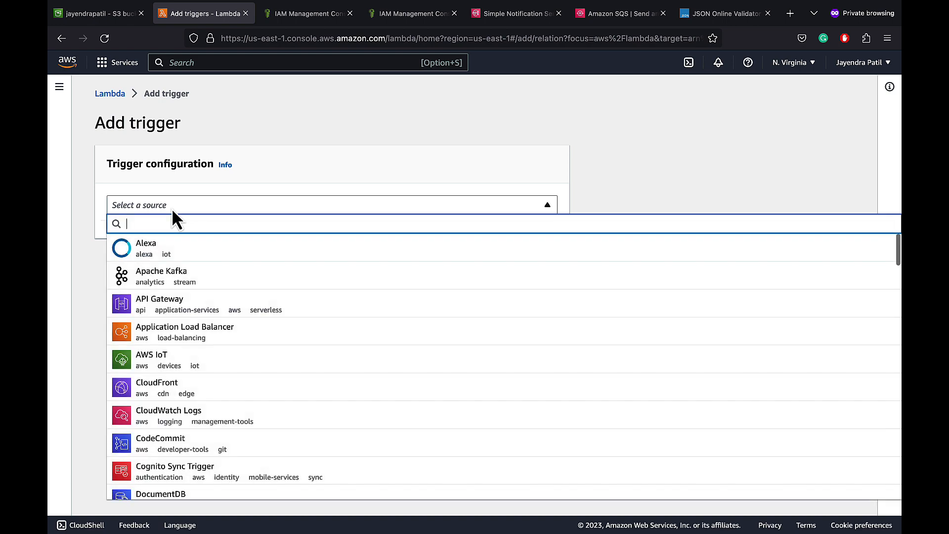
pyautogui.write('s3')
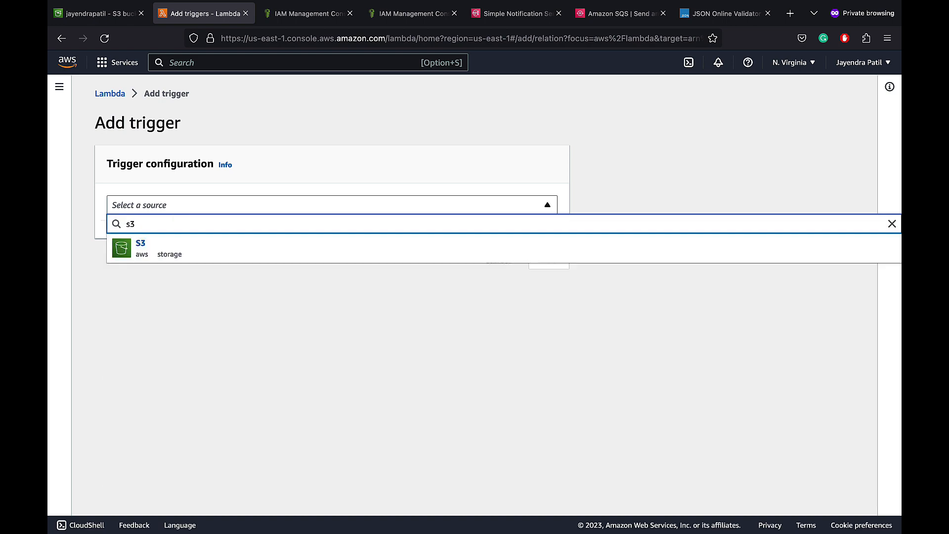
pyautogui.click(153, 251)
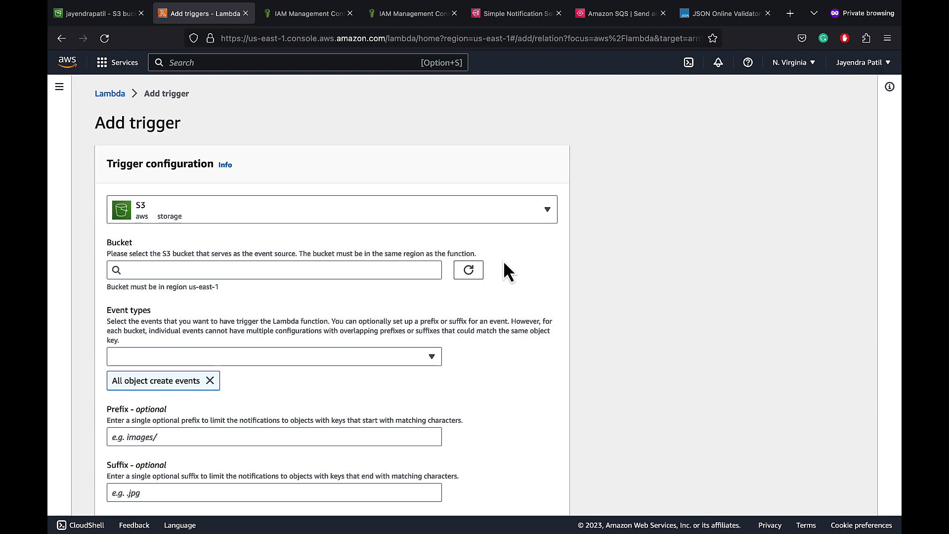
pyautogui.scroll(-2, 503, 260)
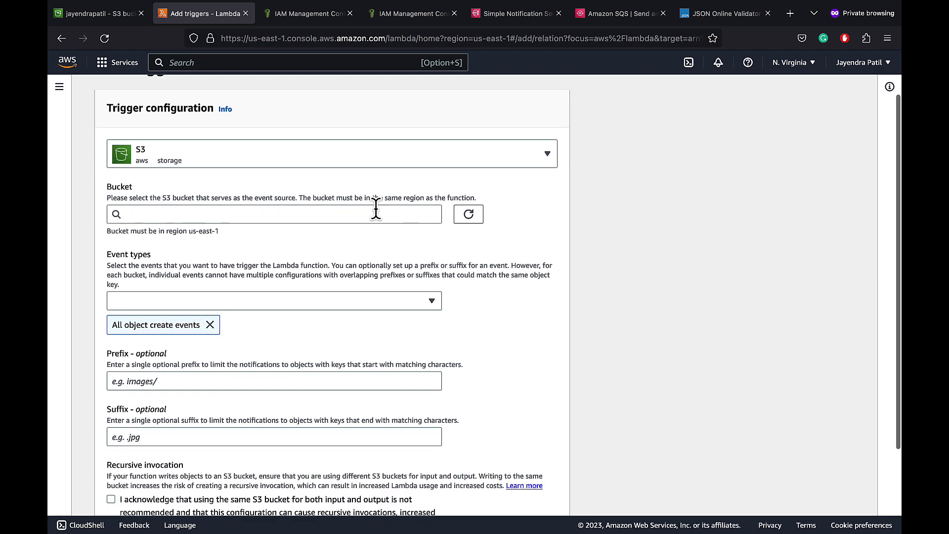
pyautogui.click(376, 211)
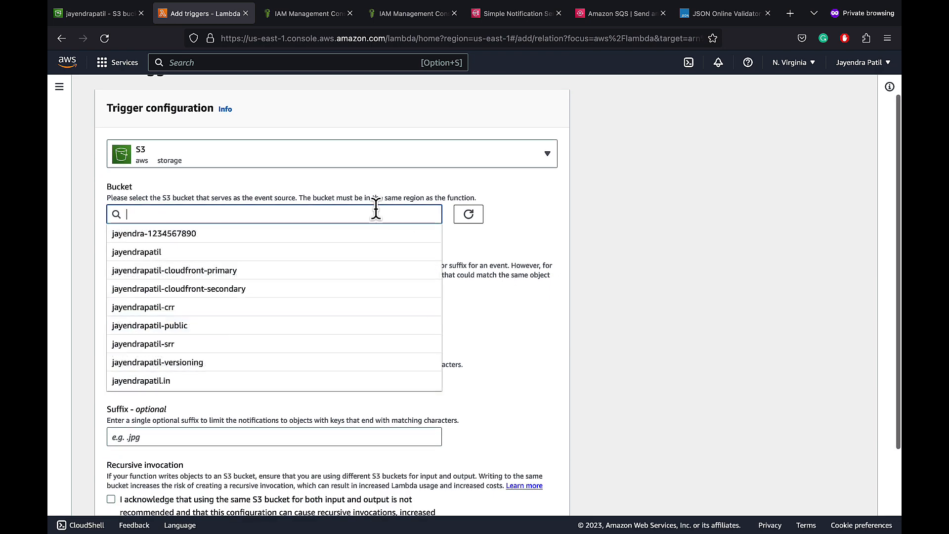
pyautogui.click(361, 252)
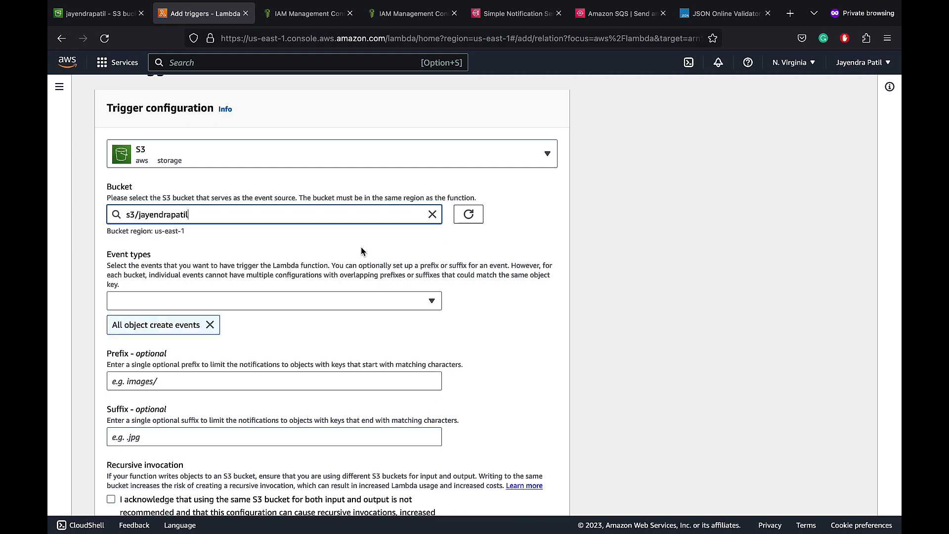
# Keep all object create events, set the trigger's prefix to lambda/, acknowledge the recursive invocation risk, and add the trigger.
pyautogui.scroll(-2, 476, 291)
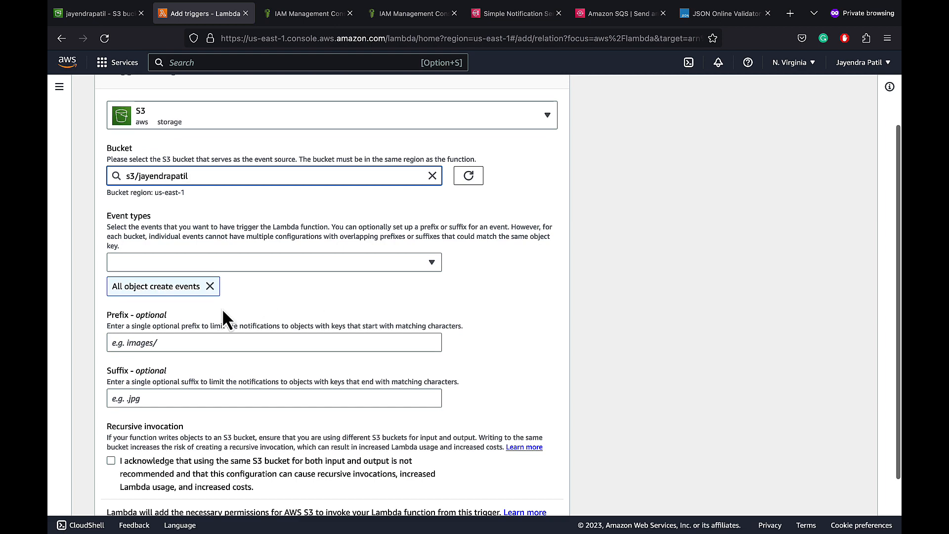
pyautogui.click(429, 263)
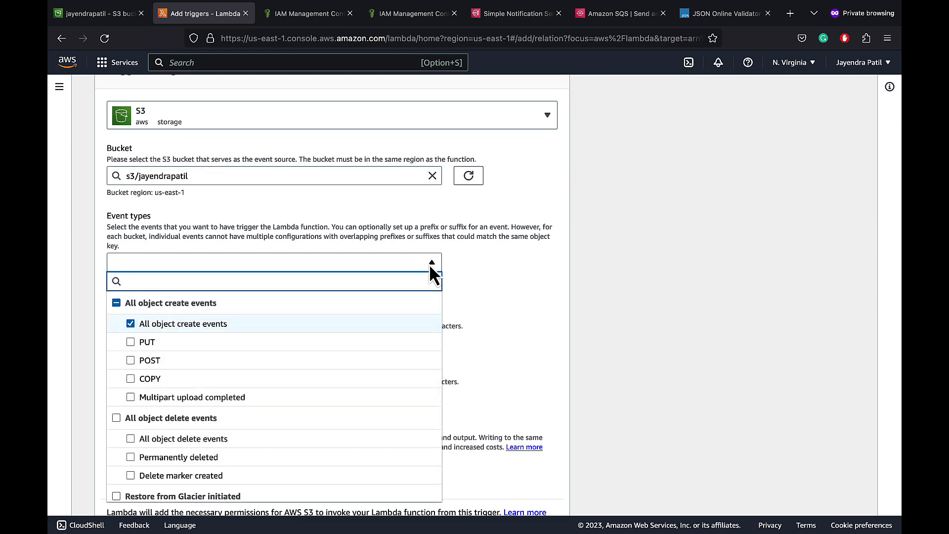
pyautogui.scroll(-5, 428, 330)
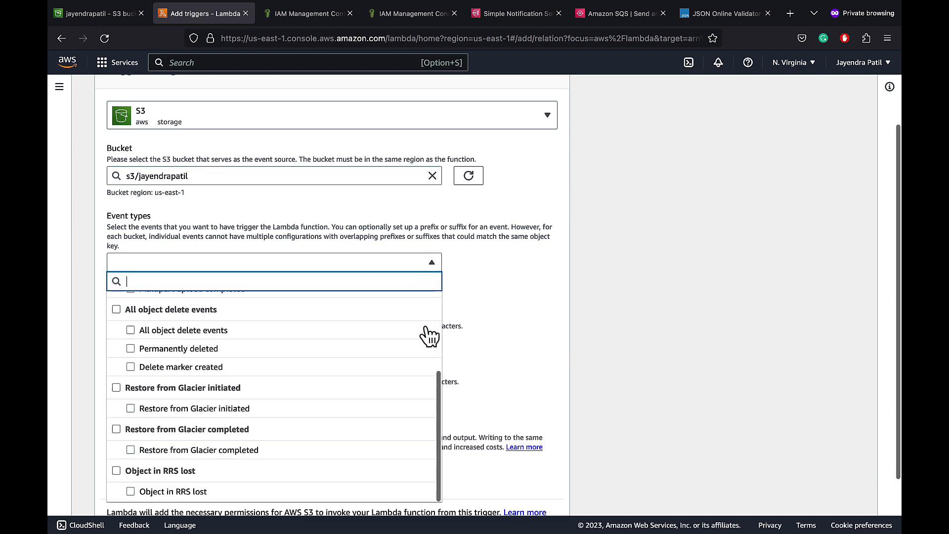
pyautogui.scroll(2, 429, 334)
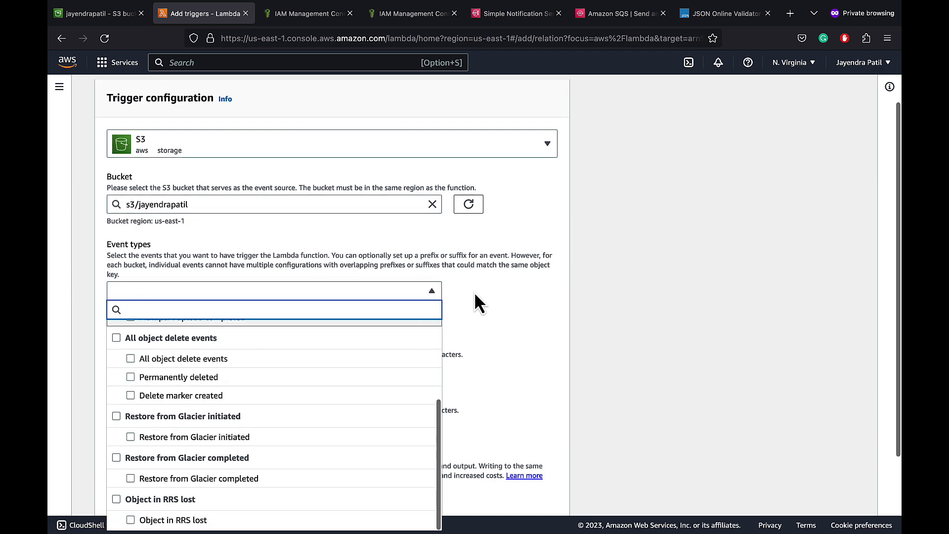
pyautogui.click(473, 292)
pyautogui.scroll(-5, 473, 292)
pyautogui.click(425, 293)
pyautogui.write('l')
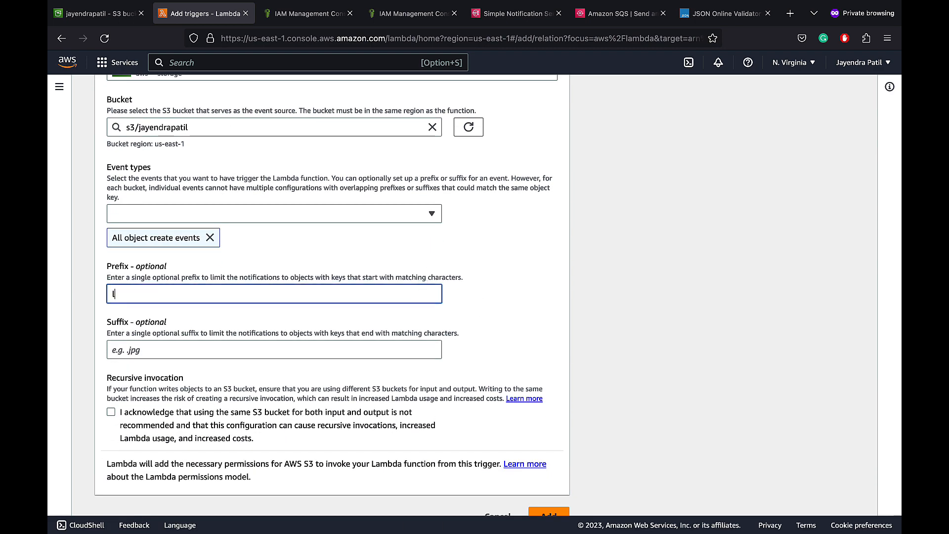
pyautogui.write('ambda/')
pyautogui.click(557, 322)
pyautogui.scroll(-1, 557, 322)
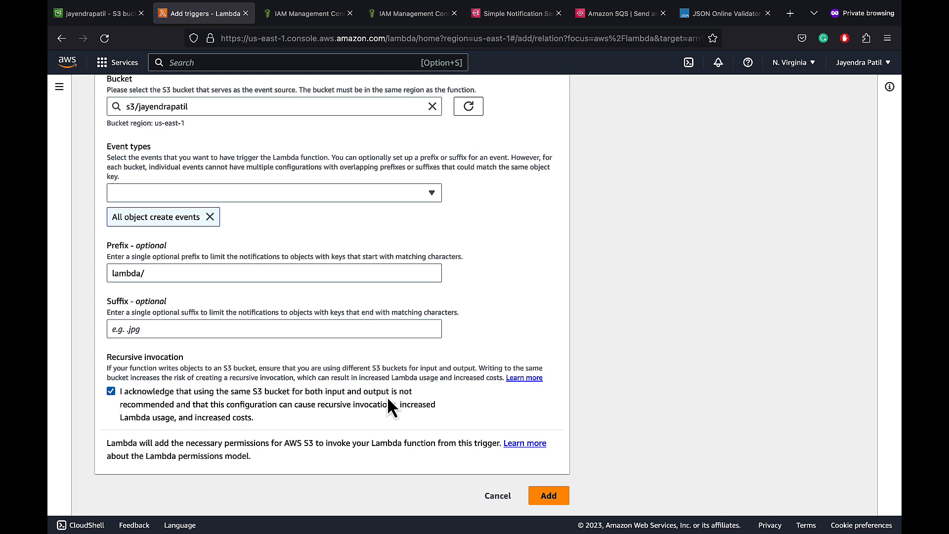
pyautogui.click(545, 497)
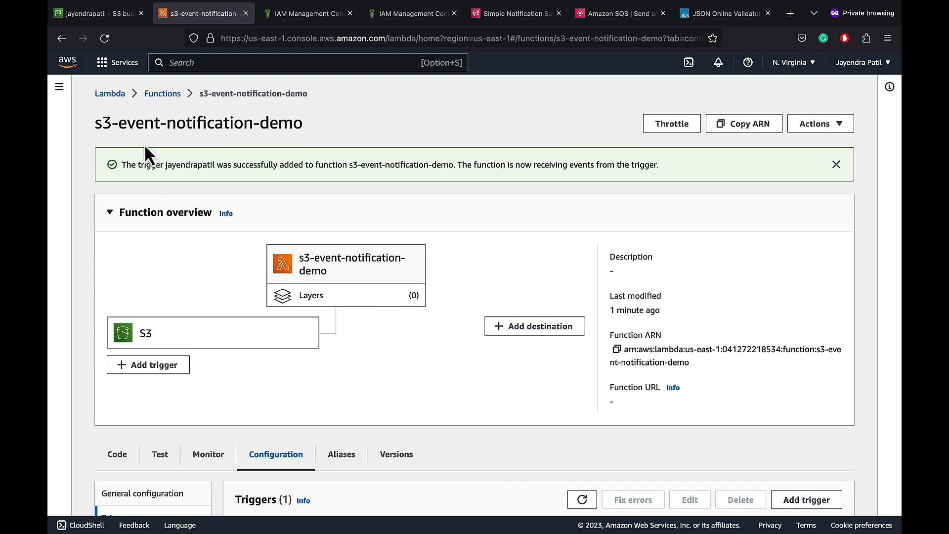
# Return to the S3 bucket and examine the event notifications listed in its properties.
pyautogui.click(109, 15)
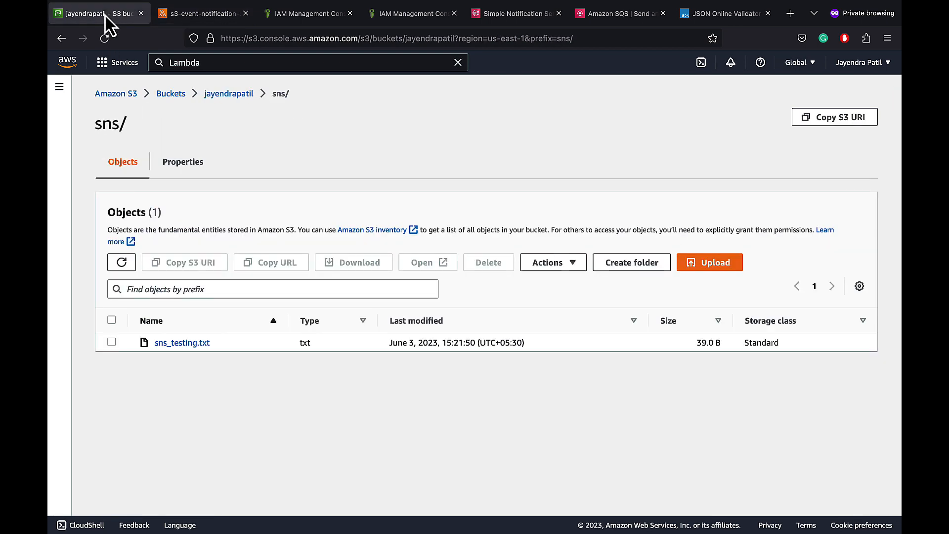
pyautogui.click(216, 100)
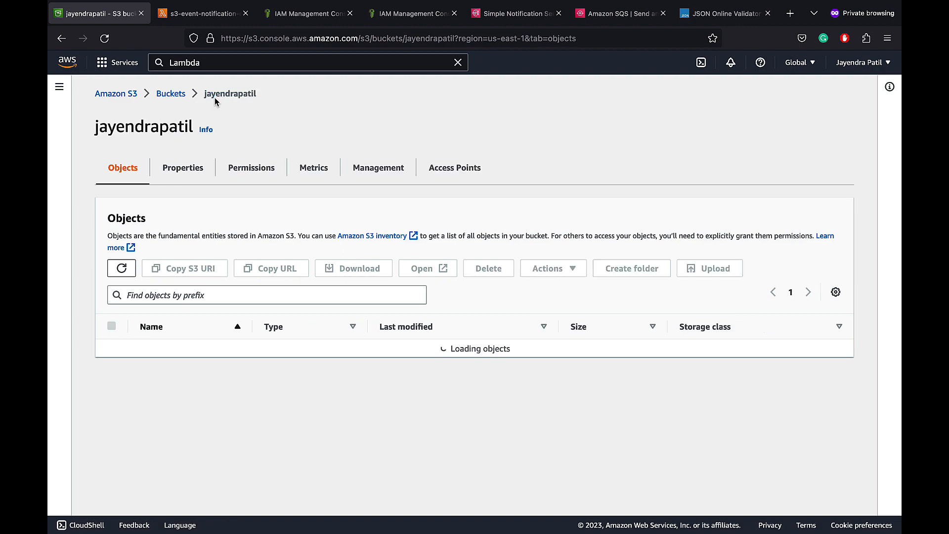
pyautogui.click(195, 169)
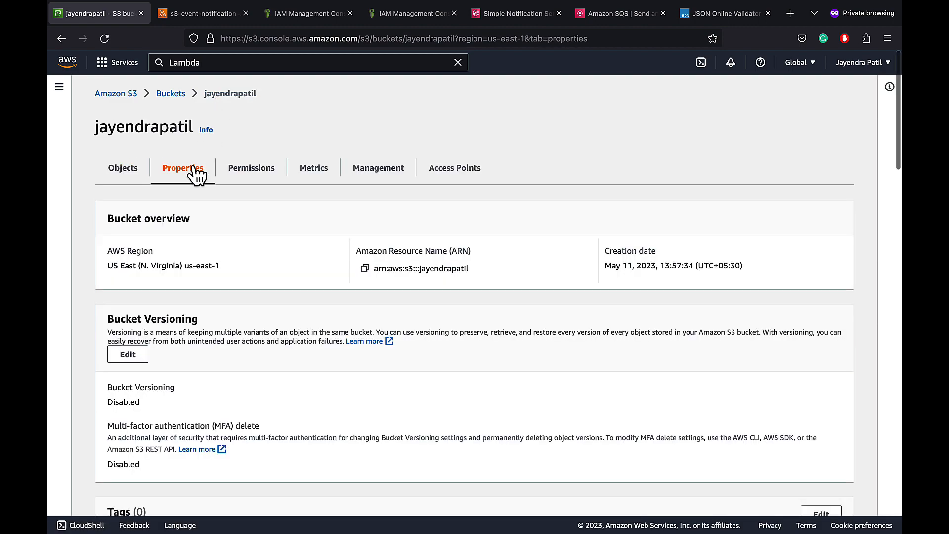
pyautogui.scroll(-5, 292, 302)
pyautogui.scroll(-12, 292, 299)
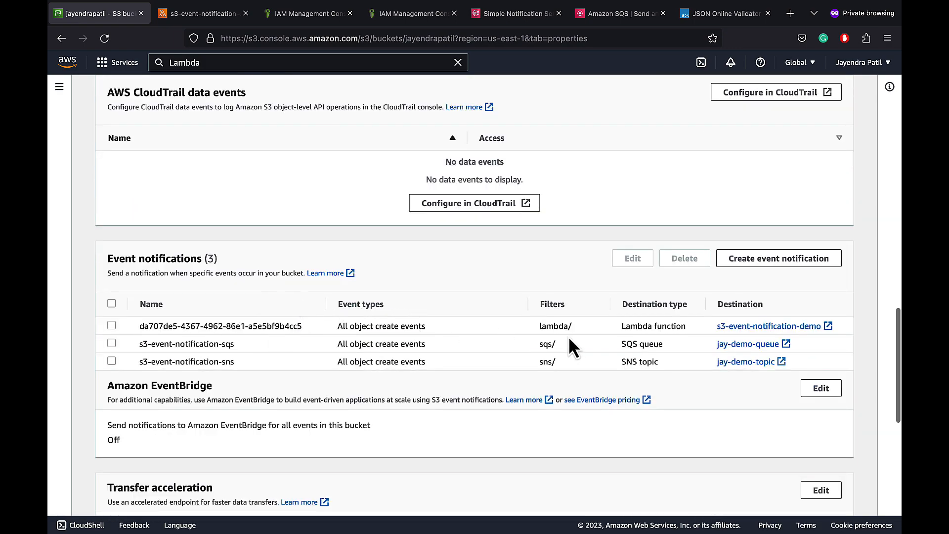
pyautogui.scroll(15, 467, 277)
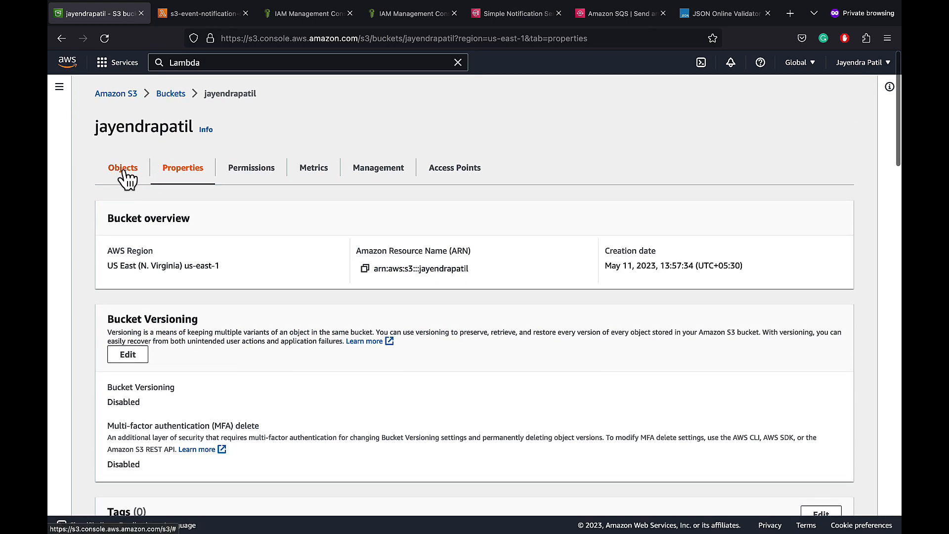
# Create a folder named lambda at the root of the bucket.
pyautogui.click(124, 170)
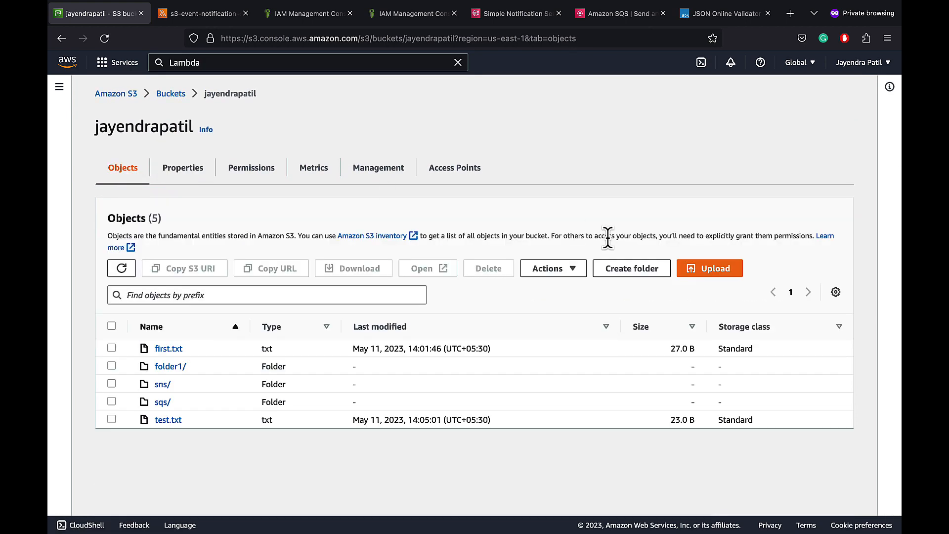
pyautogui.click(620, 274)
pyautogui.write('lambda')
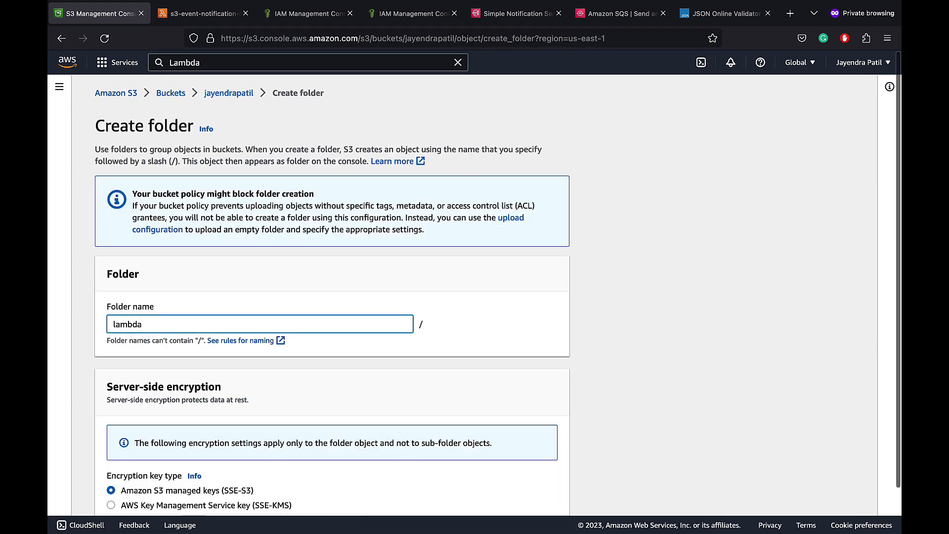
pyautogui.scroll(-2, 538, 494)
pyautogui.click(535, 496)
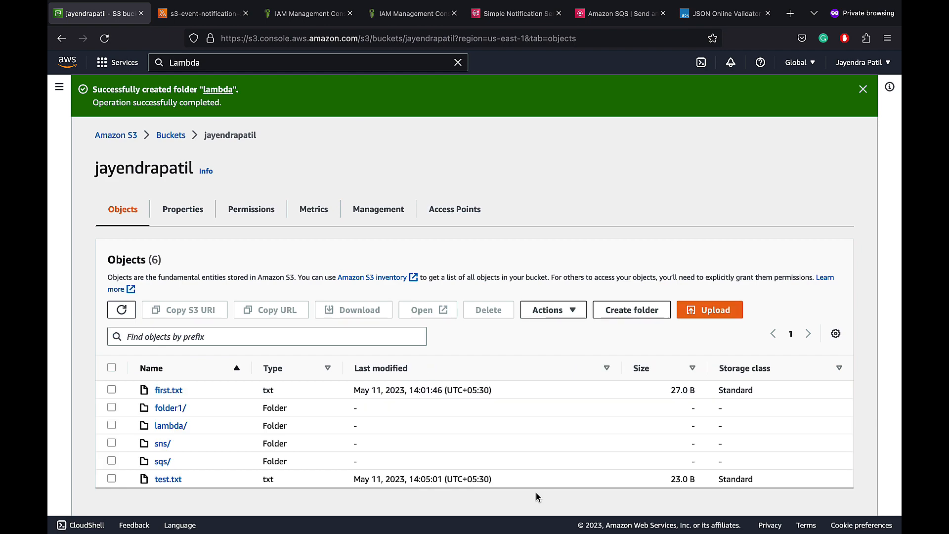
# Upload lambda_testing.txt into the bucket's lambda/ folder and close the upload status.
pyautogui.click(176, 428)
pyautogui.click(709, 262)
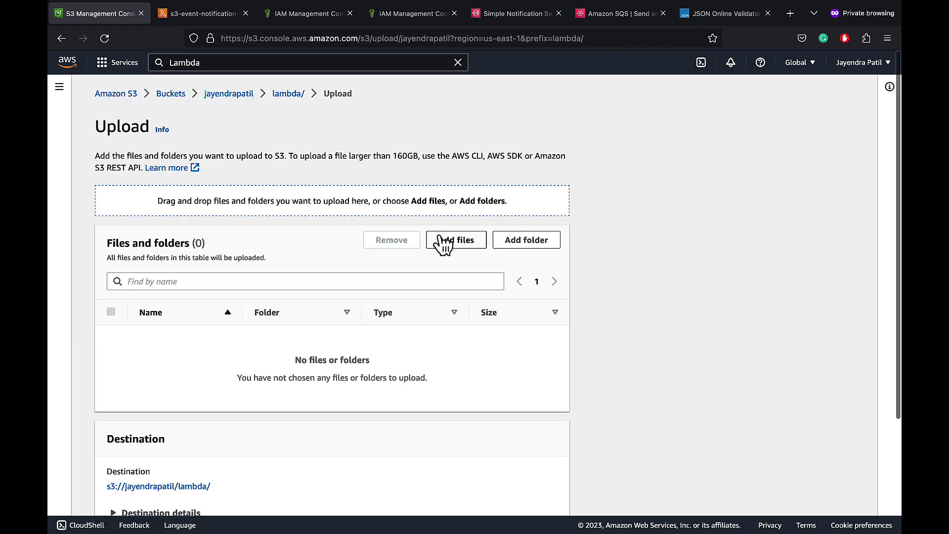
pyautogui.click(451, 241)
pyautogui.click(297, 131)
pyautogui.click(665, 315)
pyautogui.scroll(-3, 663, 324)
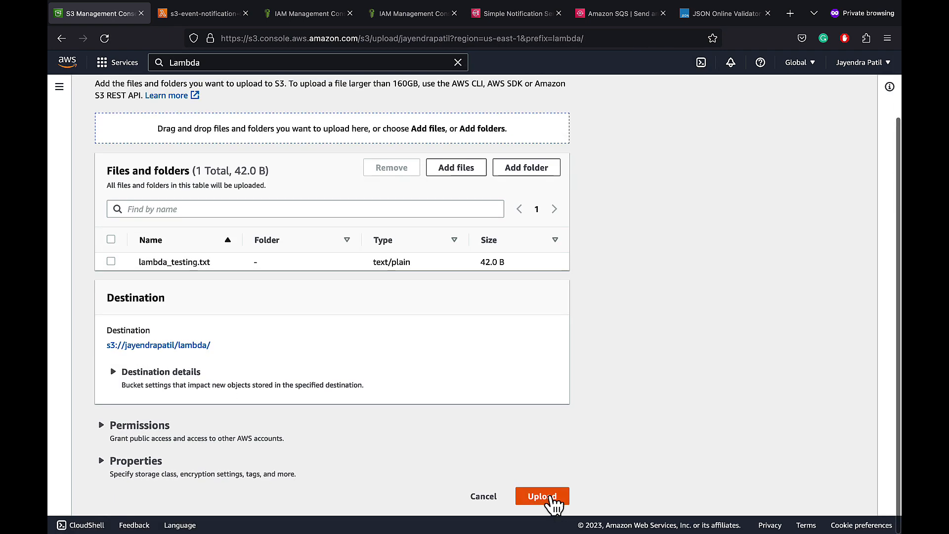
pyautogui.click(544, 498)
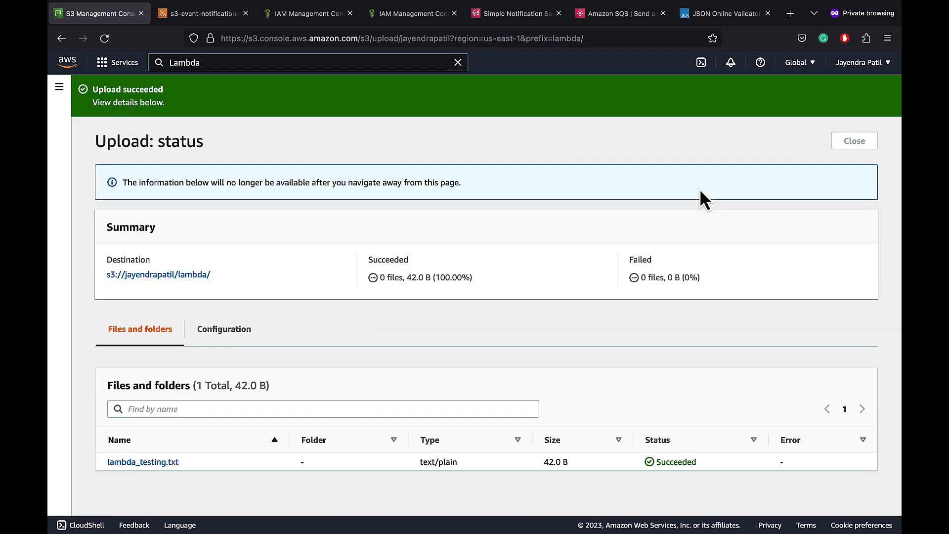
pyautogui.click(850, 146)
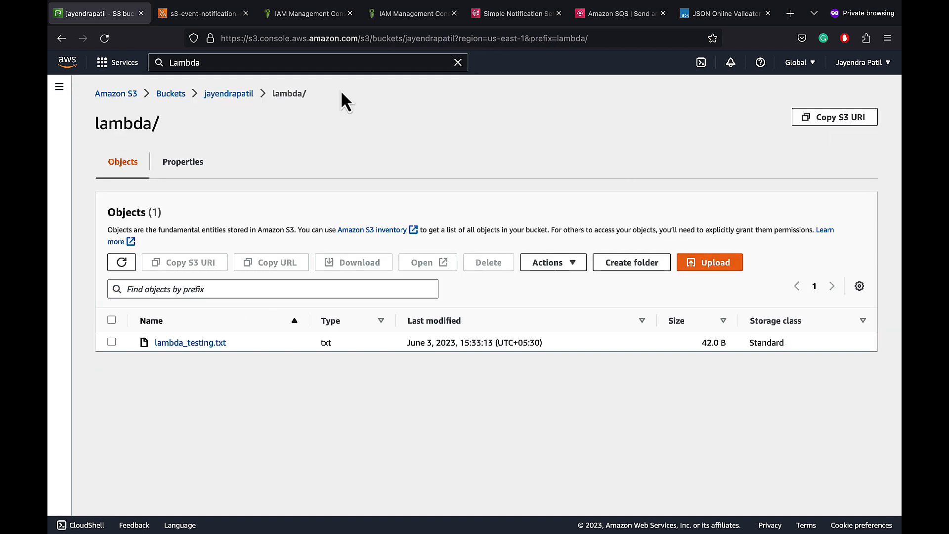
# Go back to the s3-event-notification-demo function and open its CloudWatch logs from the monitoring view.
pyautogui.click(204, 13)
pyautogui.scroll(-5, 517, 277)
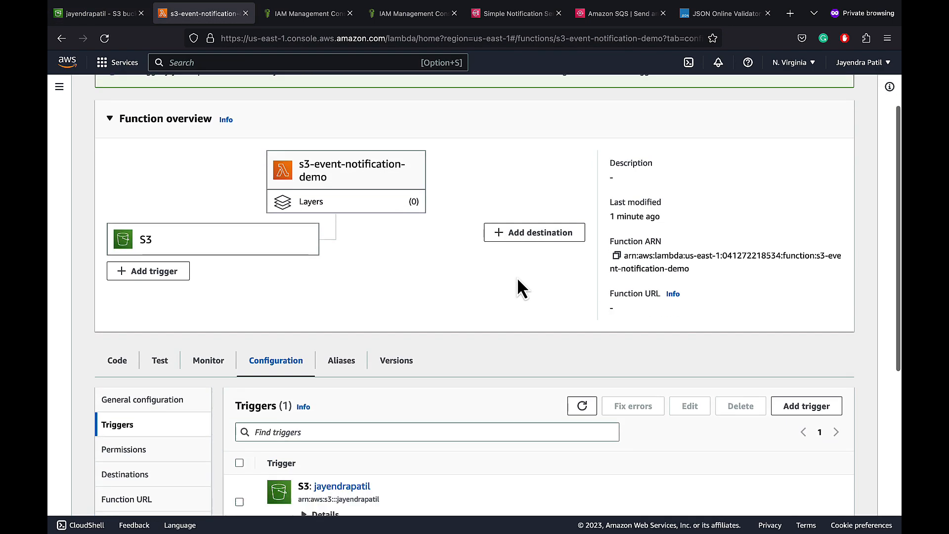
pyautogui.scroll(-2, 518, 282)
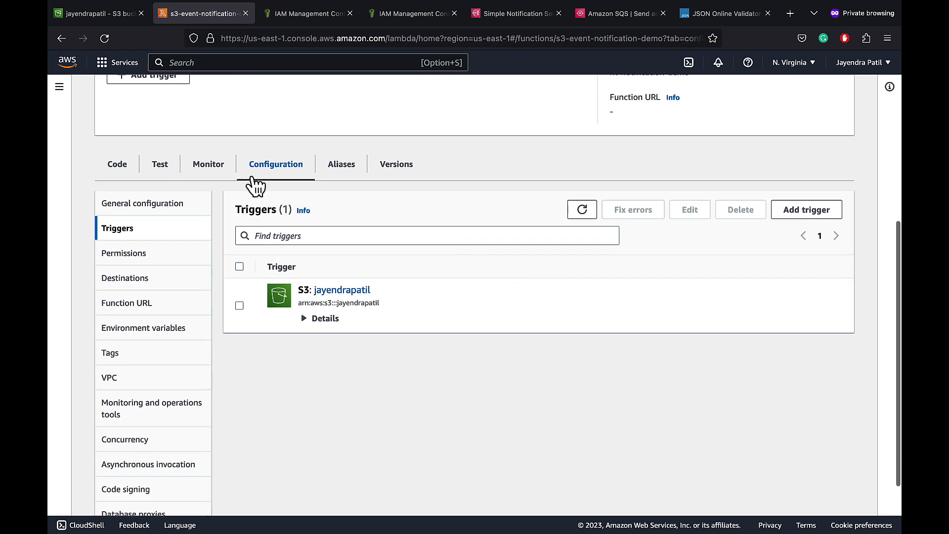
pyautogui.click(218, 168)
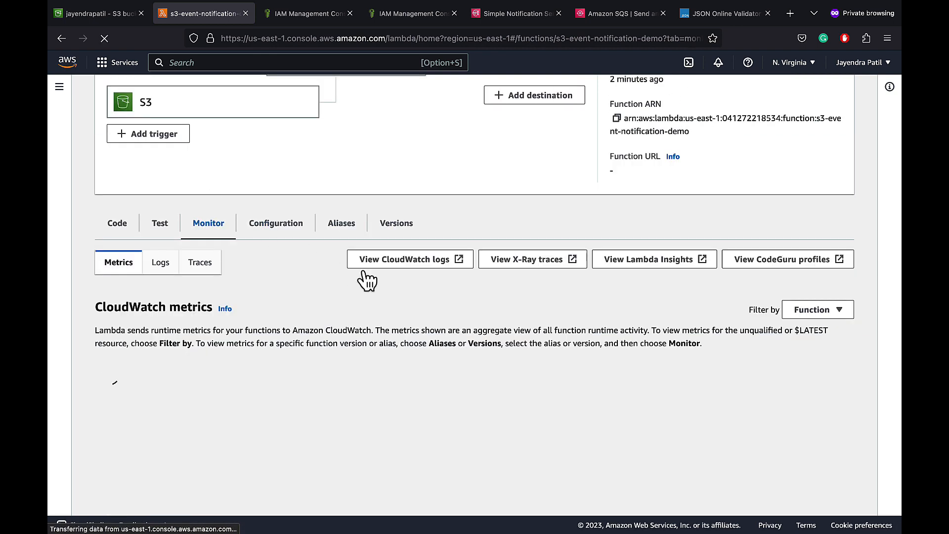
pyautogui.click(409, 267)
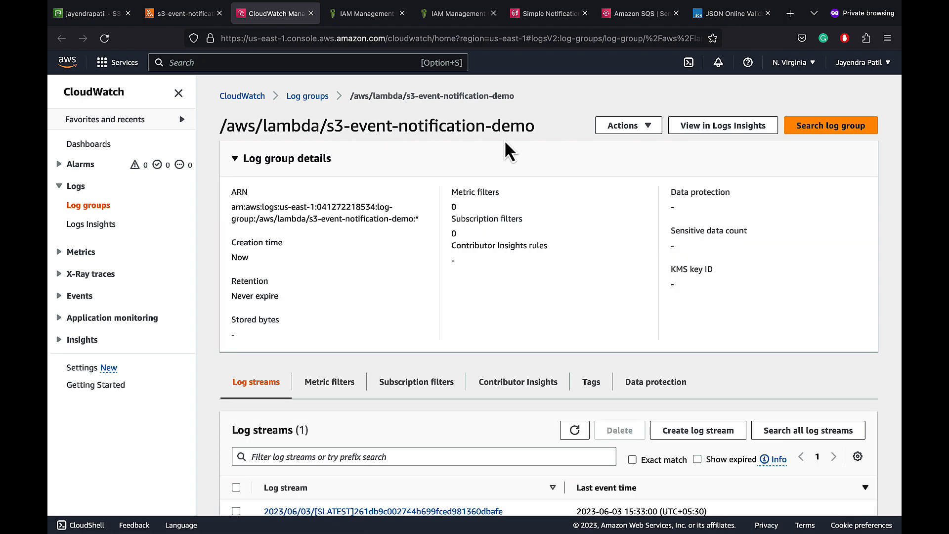
# Refresh the log streams, open the function's log stream, and inspect the "Loading function" event before collapsing it.
pyautogui.scroll(-2, 445, 242)
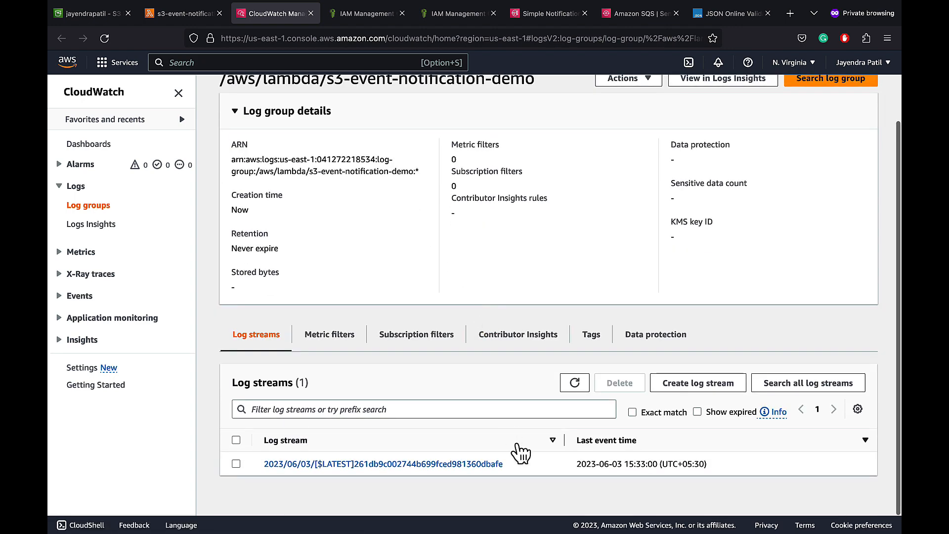
pyautogui.click(574, 383)
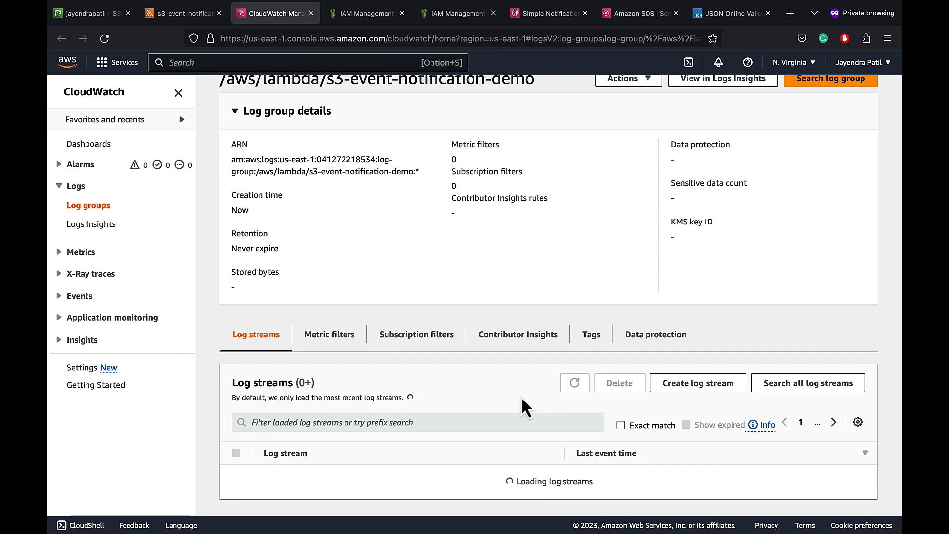
pyautogui.click(459, 463)
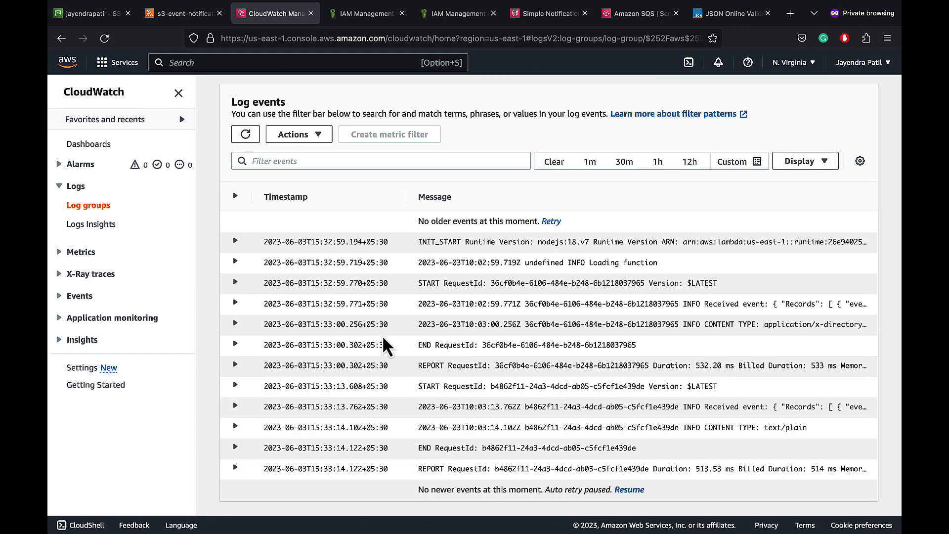
pyautogui.click(235, 262)
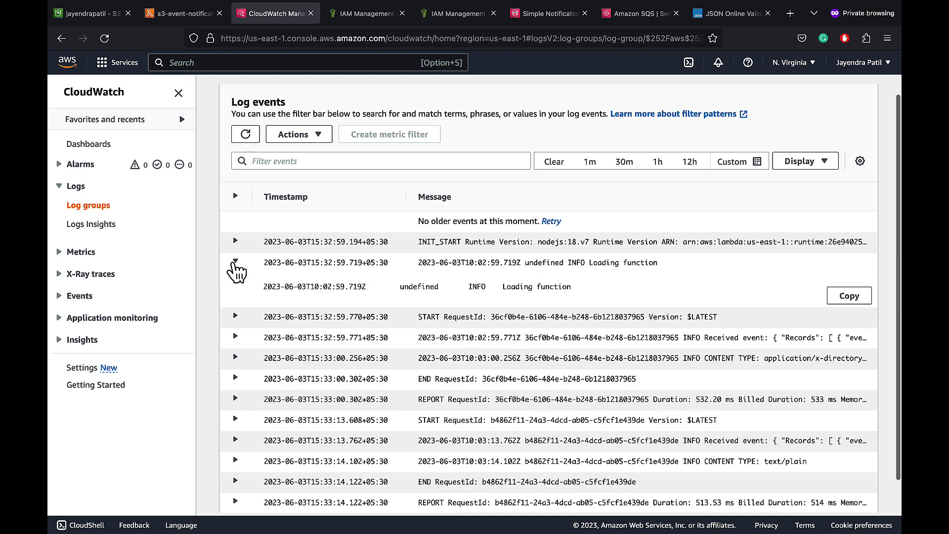
pyautogui.click(235, 263)
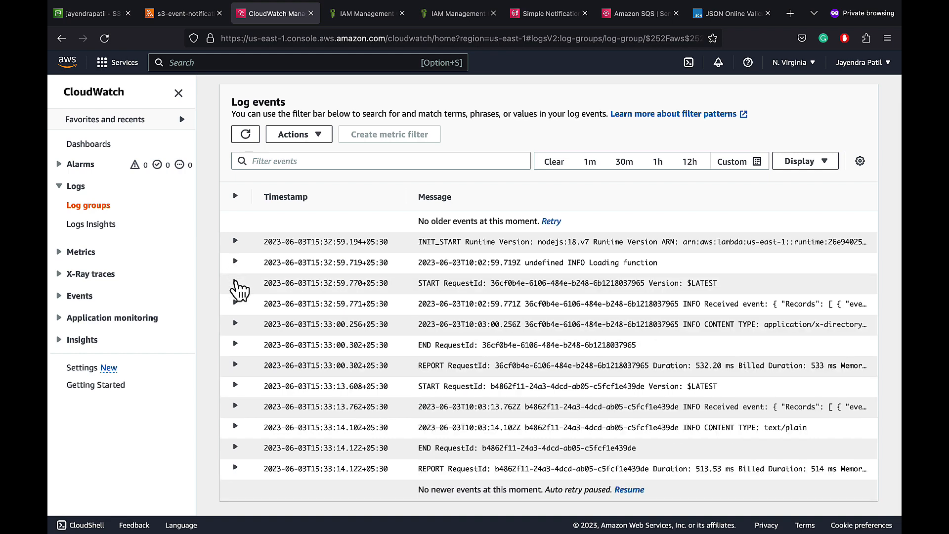
# Expand the first invocation's "Received event" log entry, examine its S3 object key, and collapse the entry.
pyautogui.click(235, 303)
pyautogui.scroll(-1, 415, 420)
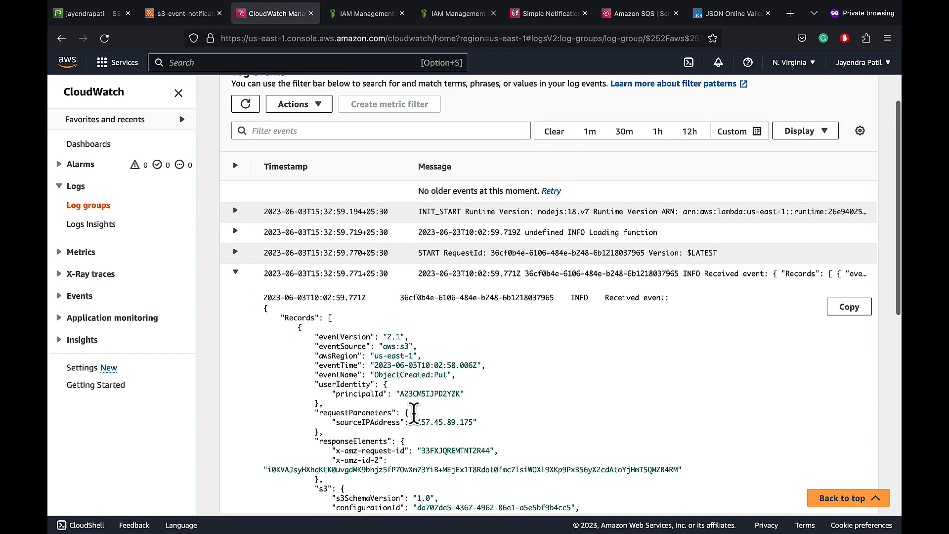
pyautogui.scroll(-5, 414, 413)
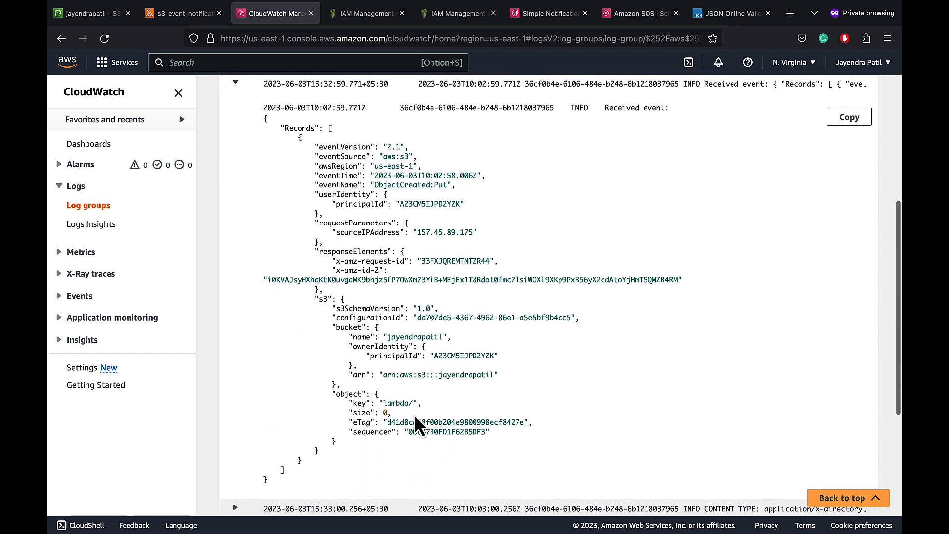
pyautogui.moveTo(384, 403); pyautogui.dragTo(421, 404)
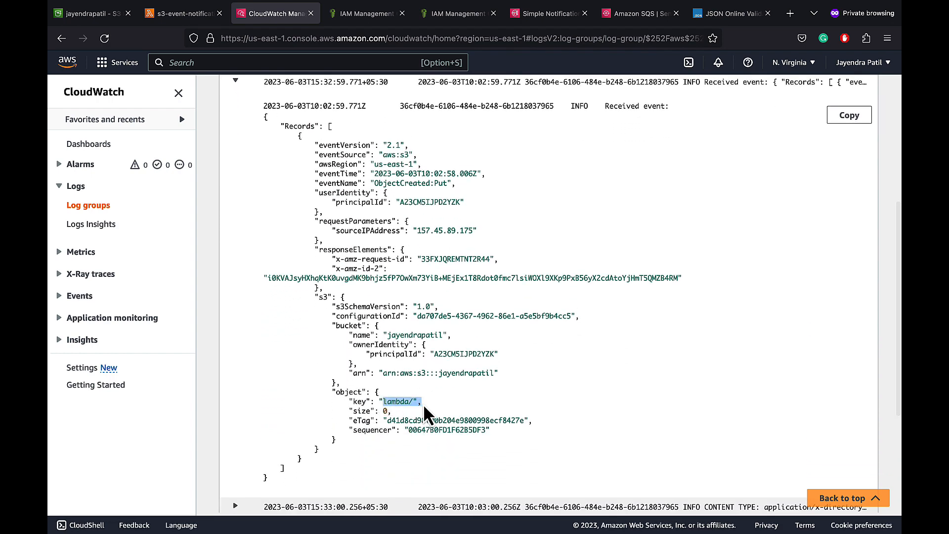
pyautogui.scroll(2, 423, 404)
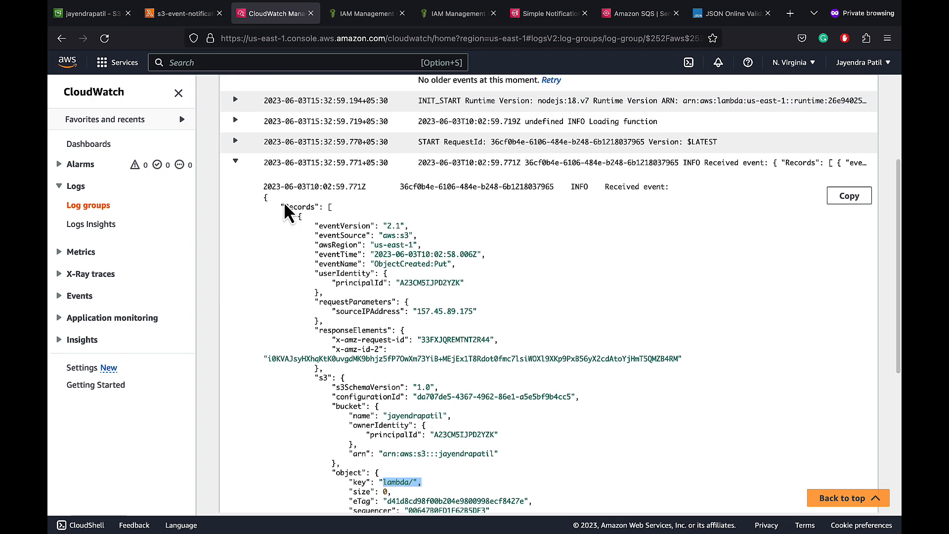
pyautogui.click(234, 161)
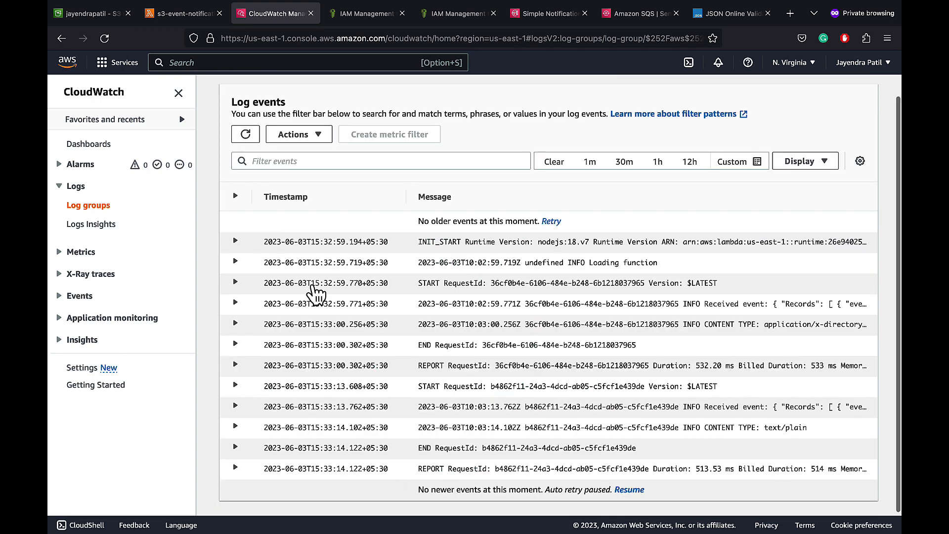
# Expand the second invocation's "Received event" log entry and examine its S3 object key and the log entries that follow it.
pyautogui.click(236, 407)
pyautogui.scroll(-6, 384, 423)
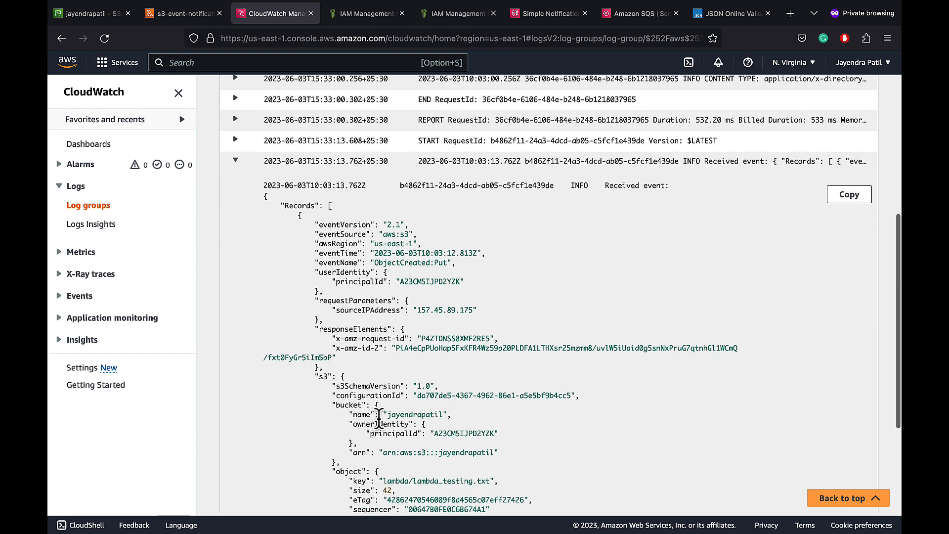
pyautogui.moveTo(384, 422); pyautogui.dragTo(493, 423)
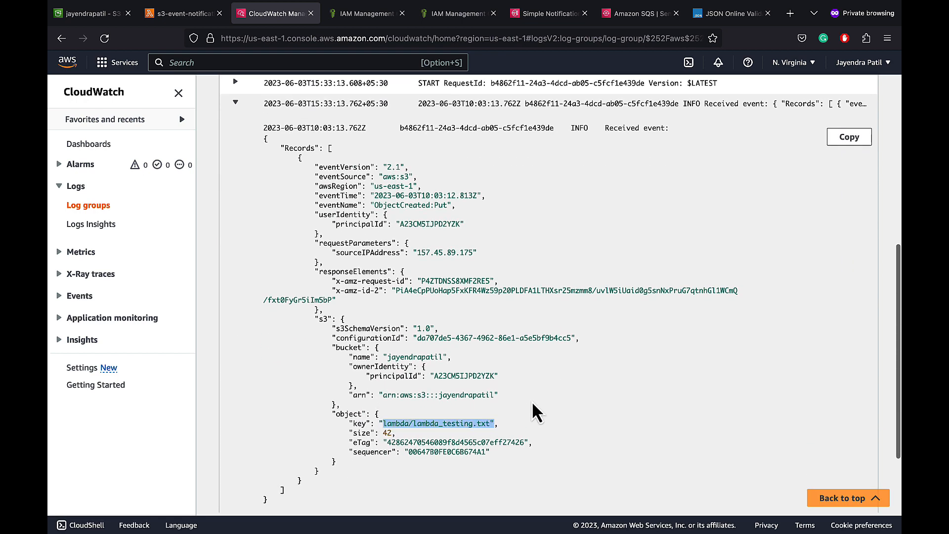
pyautogui.click(573, 412)
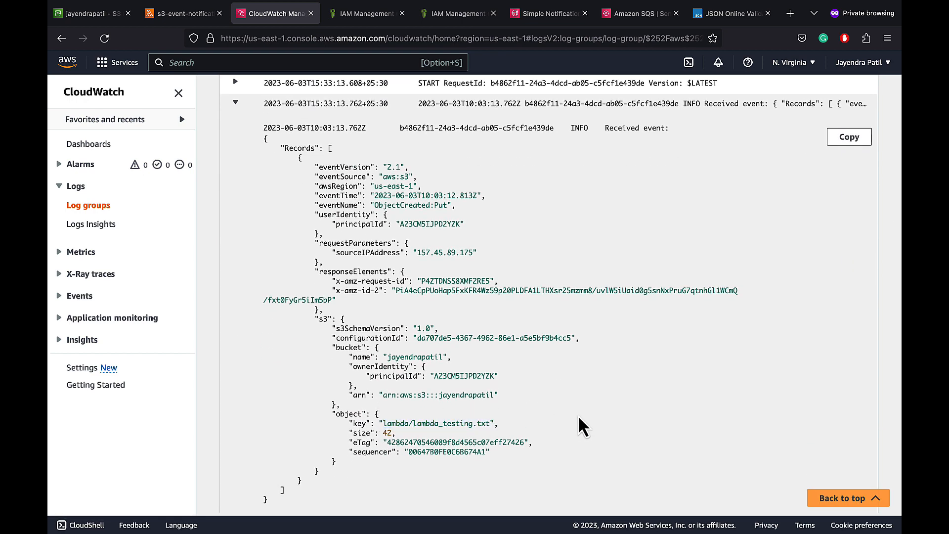
pyautogui.scroll(-3, 579, 418)
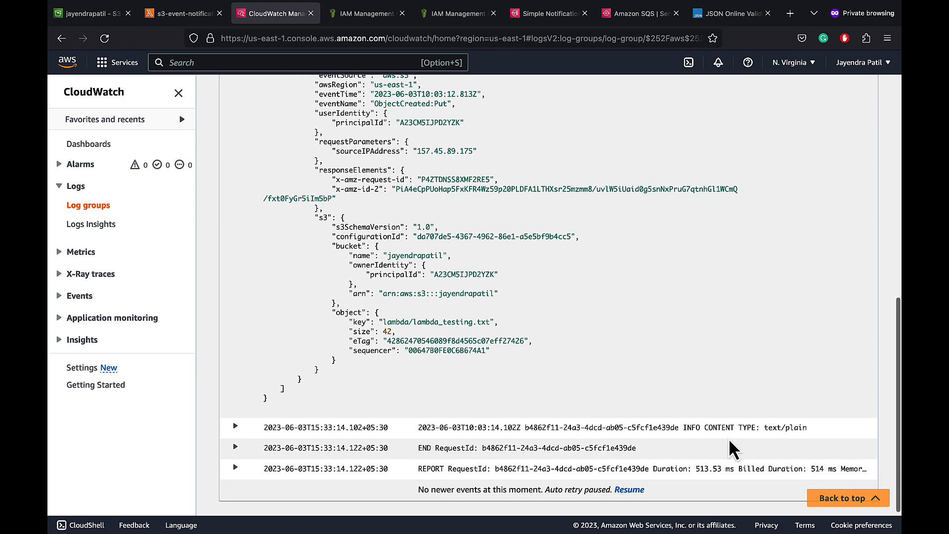